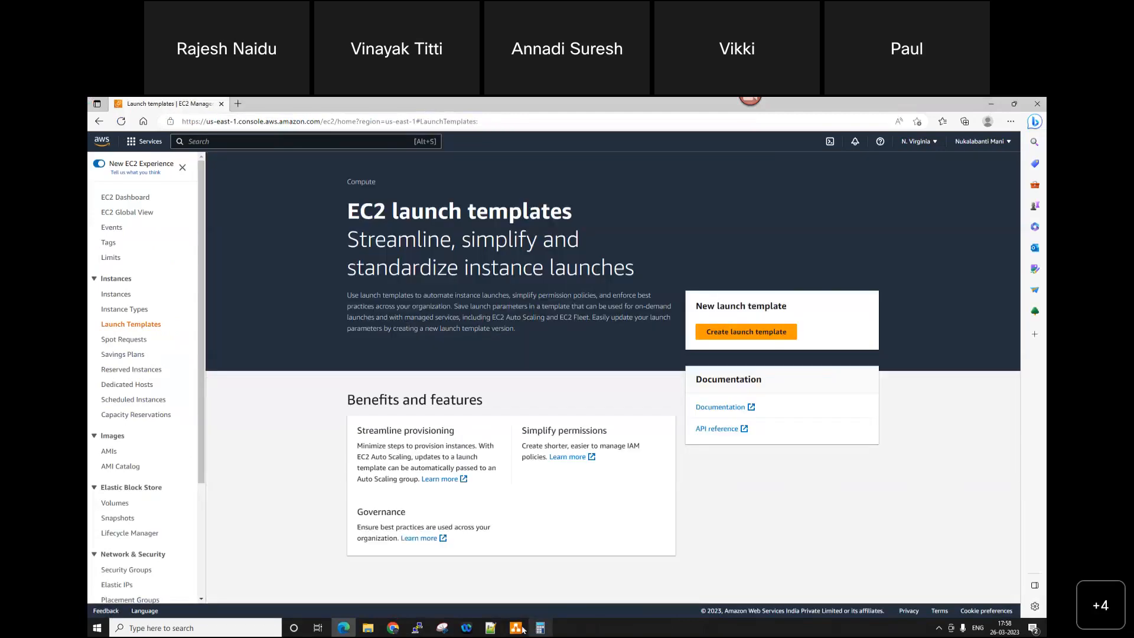
Step: Add "Launch Template ?" as item 5 of the topic list in Notepad++, then return to the EC2 console
{"action": "left_click", "coordinate": [489, 629]}
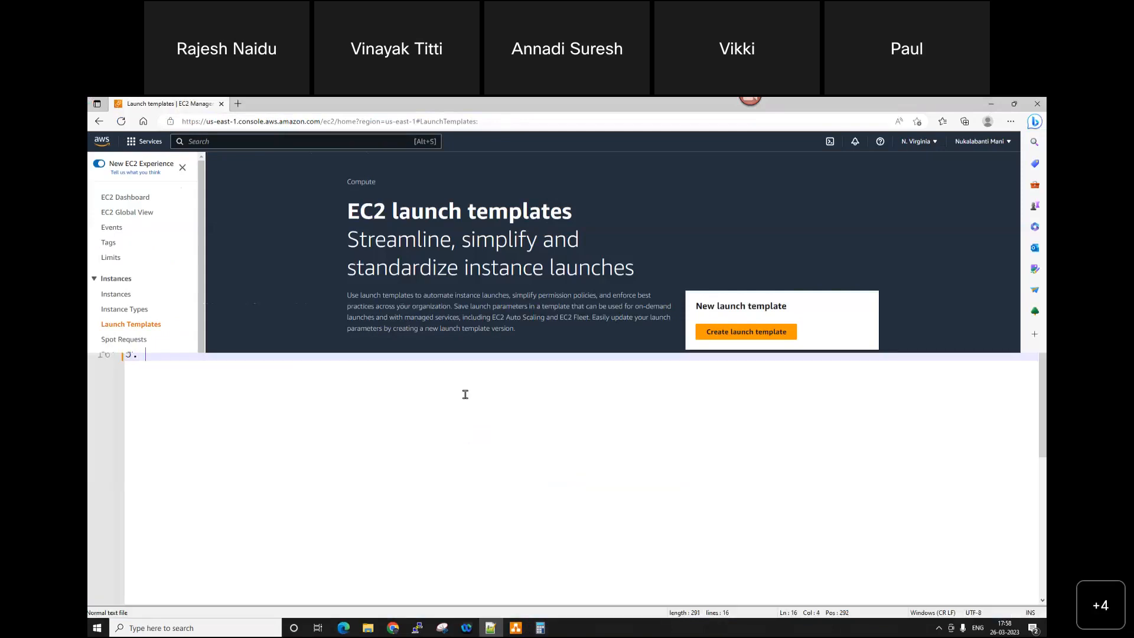
{"action": "type", "text": "Launc"}
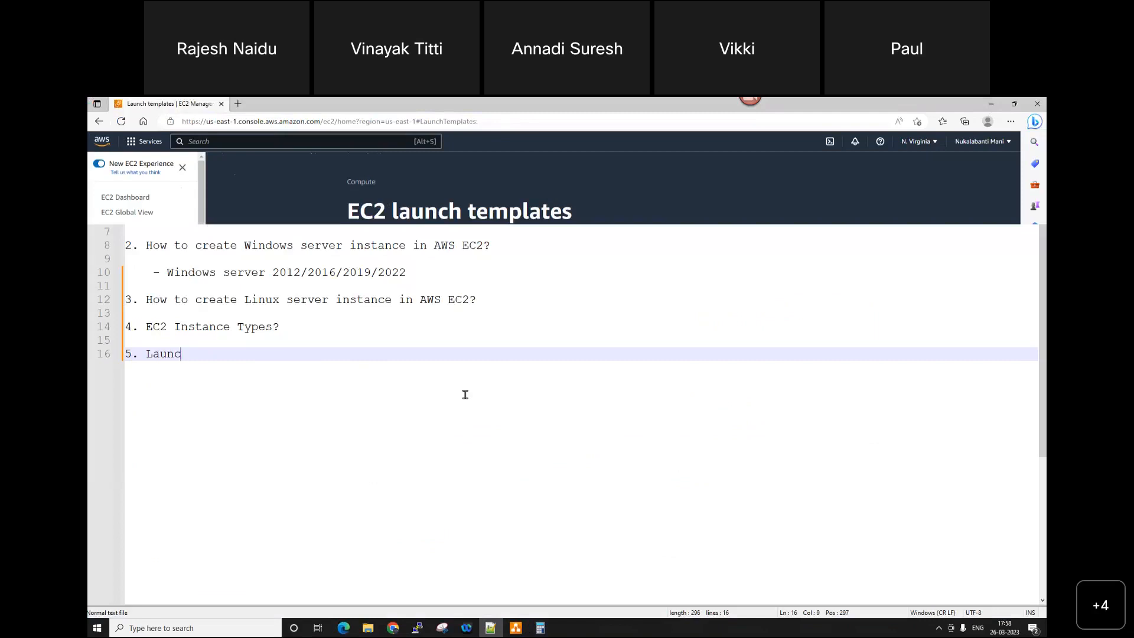
{"action": "type", "text": "h Template"}
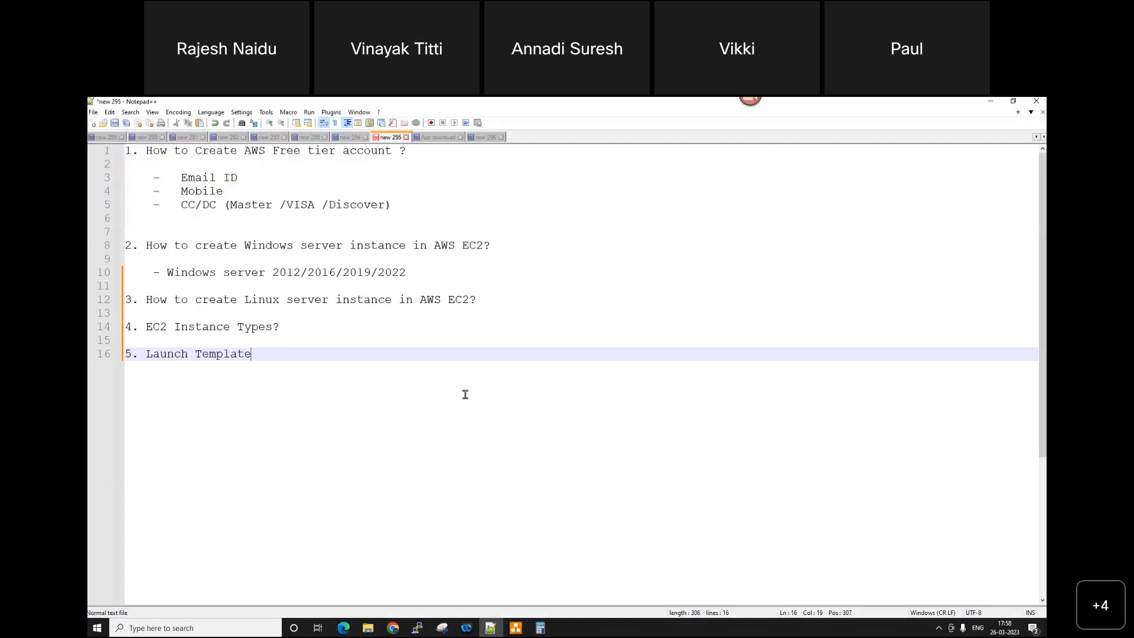
{"action": "type", "text": " ?"}
{"action": "key", "text": "Return"}
{"action": "key", "text": "Return"}
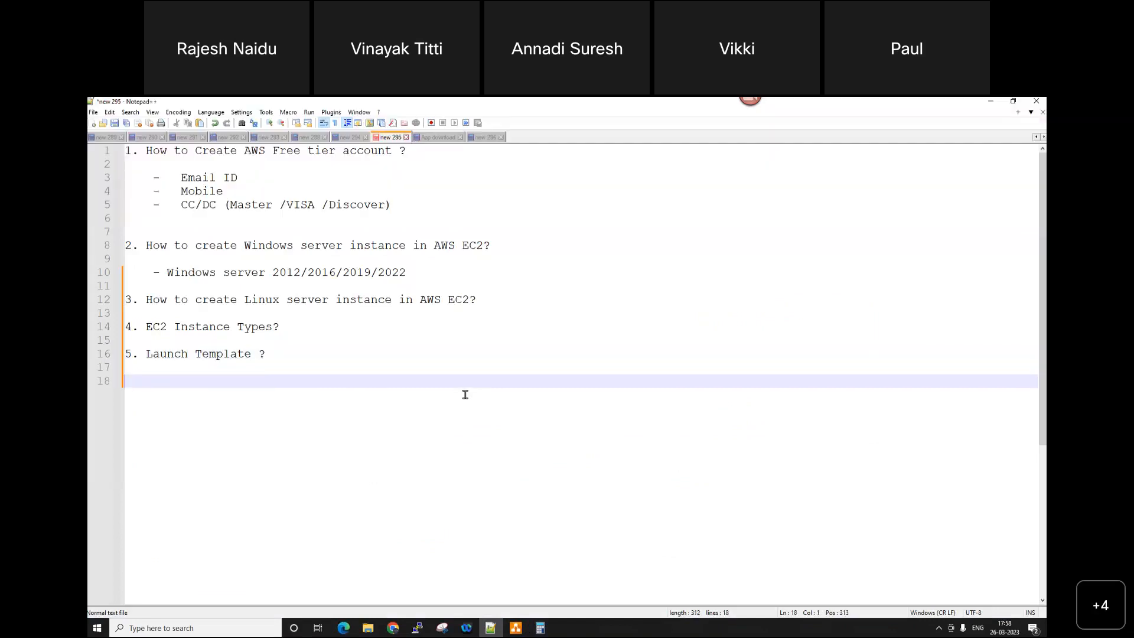
{"action": "left_click", "coordinate": [990, 102]}
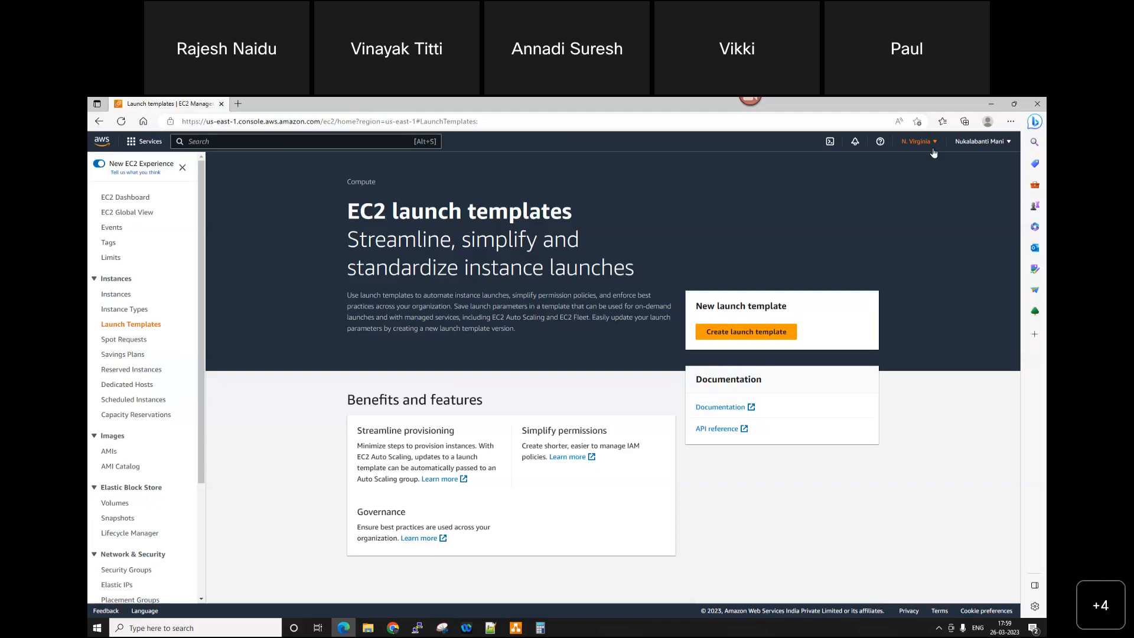
Step: Start a new EC2 launch template and name it LT-W16-WEB
{"action": "left_click", "coordinate": [745, 333]}
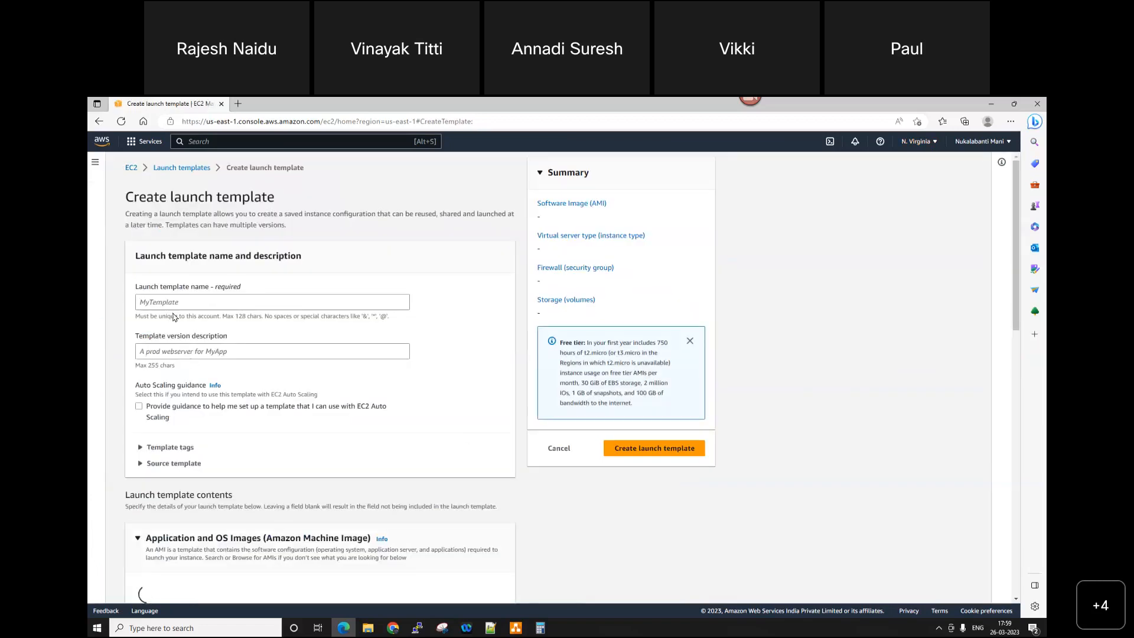
{"action": "left_click", "coordinate": [174, 300]}
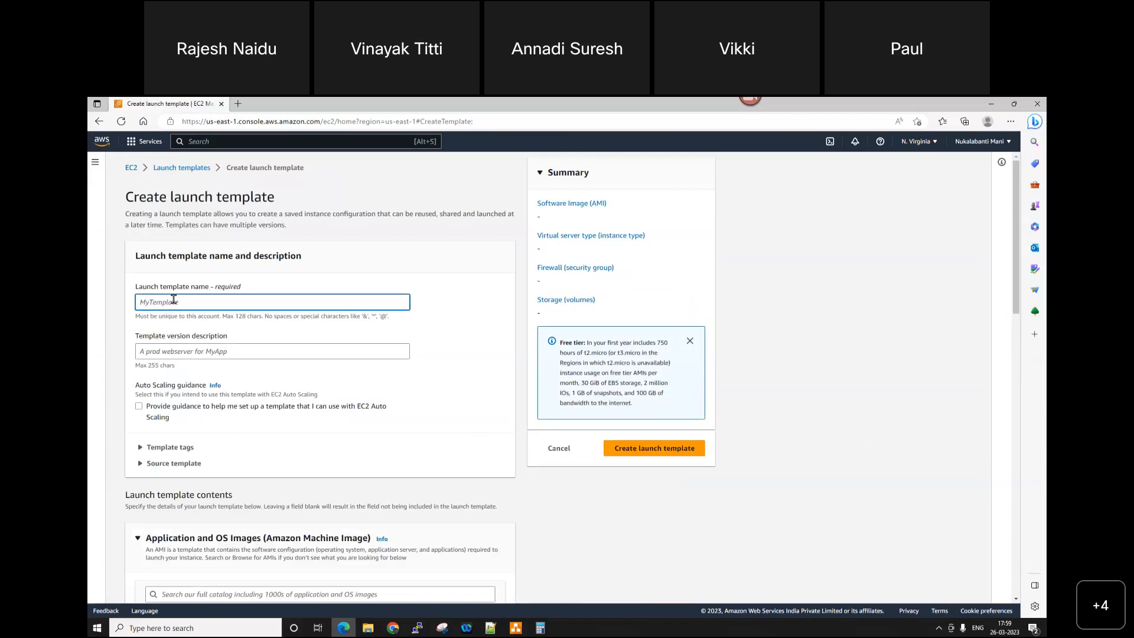
{"action": "type", "text": "LT-W16-WEB"}
{"action": "double_click", "coordinate": [169, 303]}
{"action": "scroll", "coordinate": [185, 296], "scroll_direction": "down", "scroll_amount": 3}
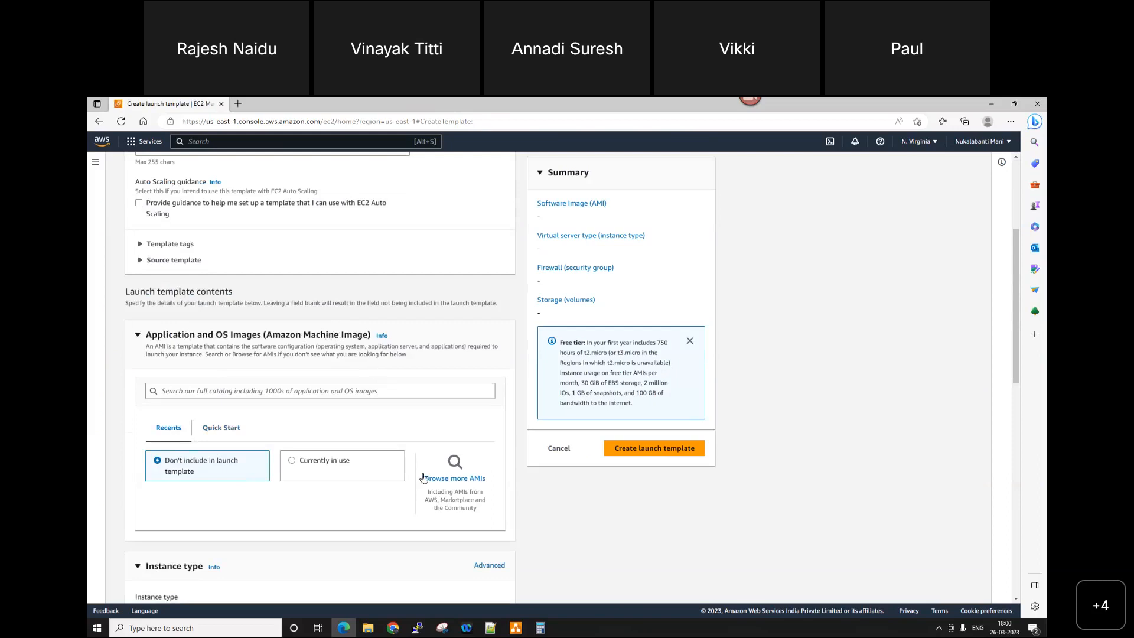
Step: Browse the AMI catalog for the launch template and check the account's own AMIs
{"action": "left_click", "coordinate": [460, 483]}
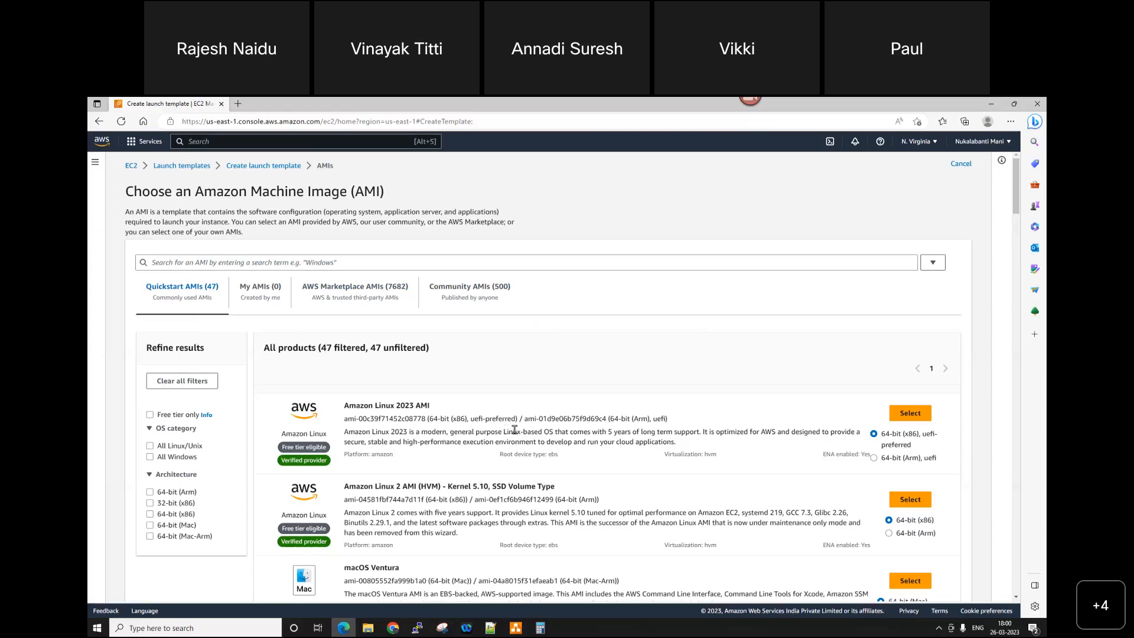
{"action": "left_click", "coordinate": [273, 291]}
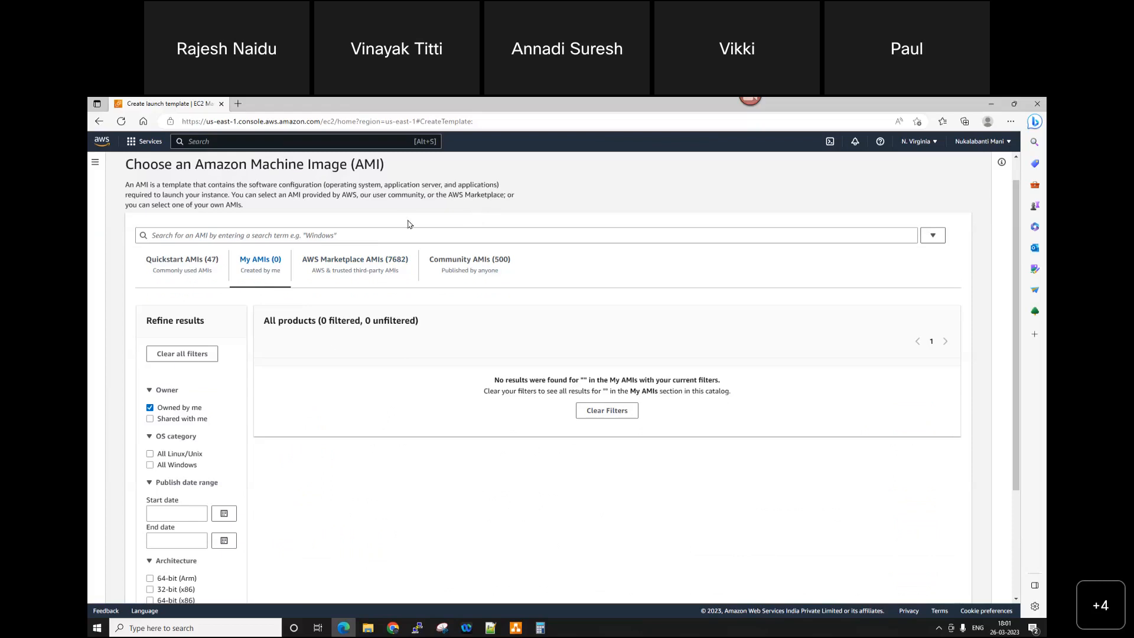
{"action": "scroll", "coordinate": [378, 221], "scroll_direction": "up", "scroll_amount": 1}
Step: Leave the template form, start the NV-W16-WEB01 instance and refresh the instance list
{"action": "left_click", "coordinate": [192, 169]}
{"action": "left_click", "coordinate": [115, 294]}
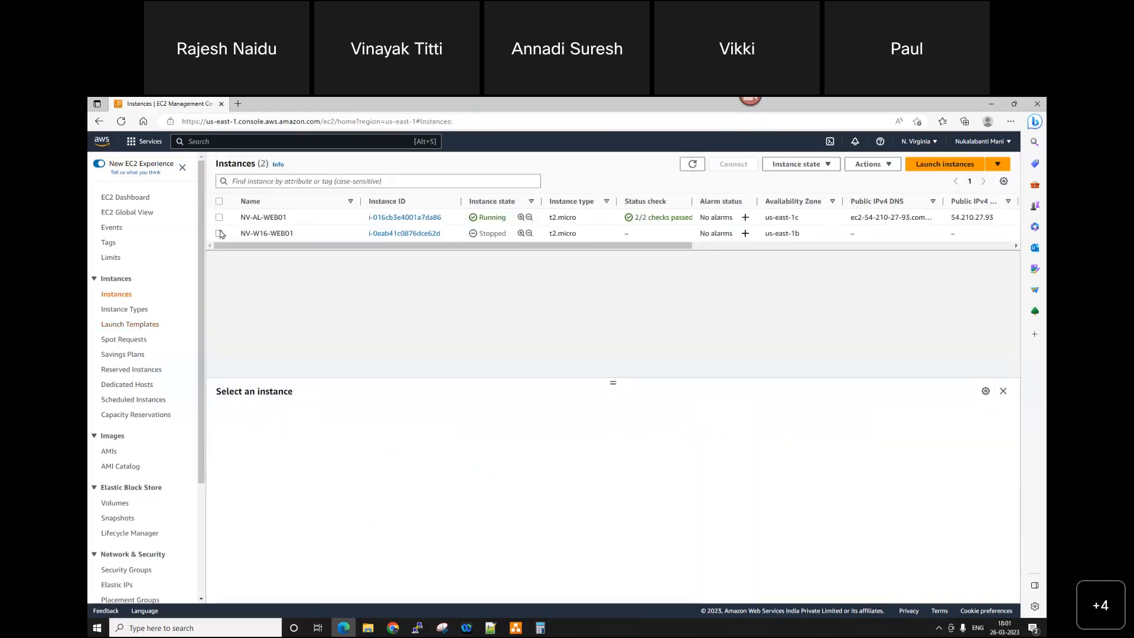
{"action": "left_click", "coordinate": [299, 234]}
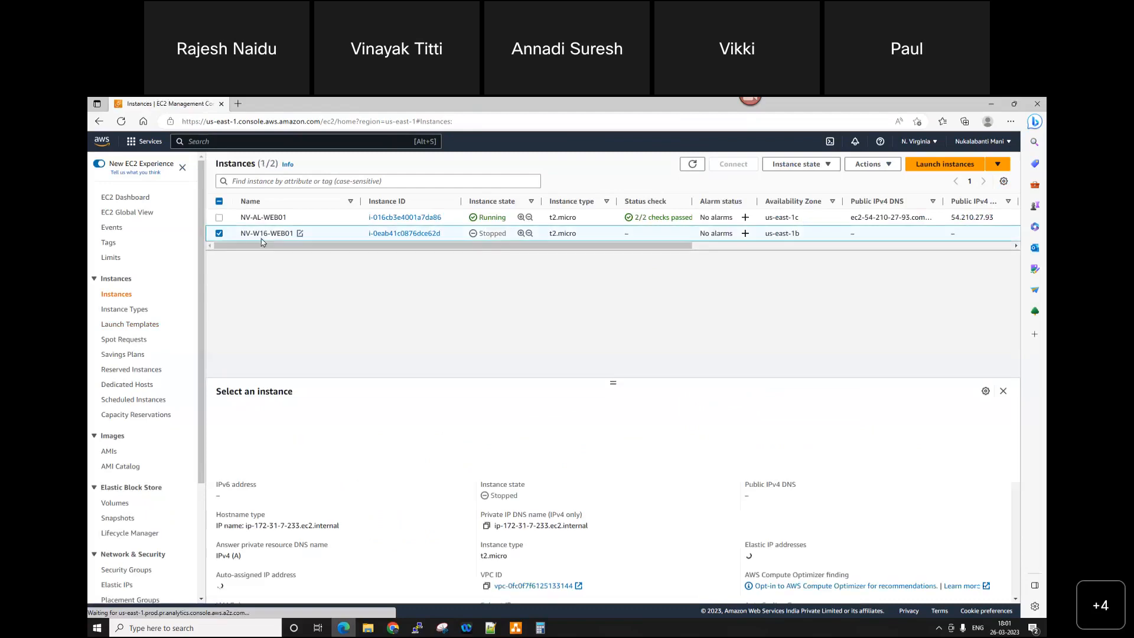
{"action": "left_click", "coordinate": [802, 164]}
{"action": "left_click", "coordinate": [785, 202]}
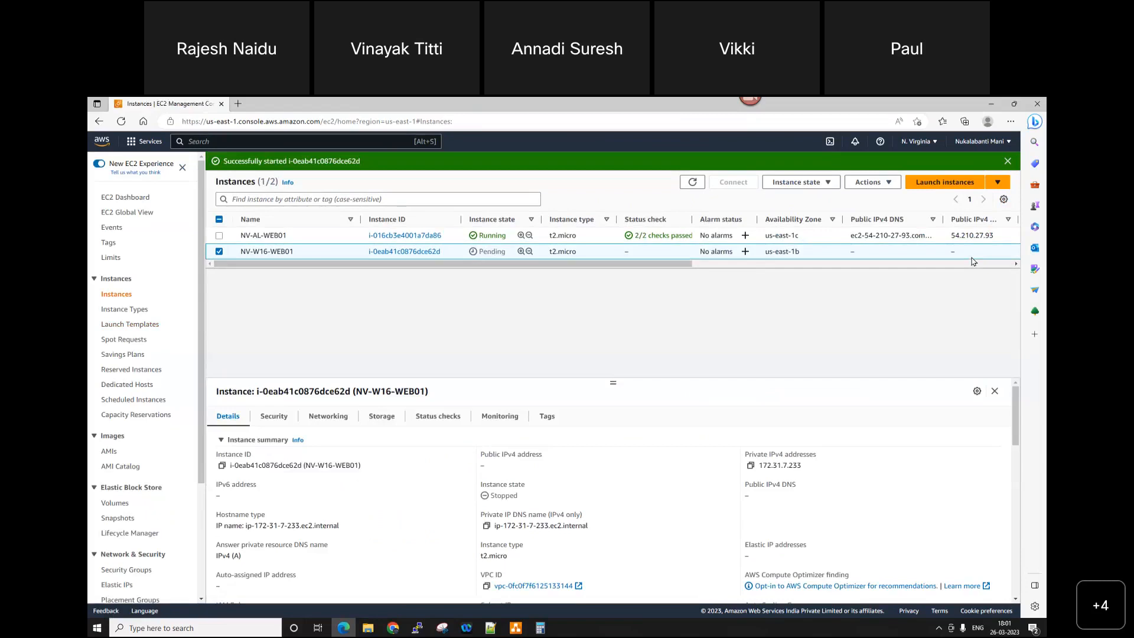
{"action": "left_click", "coordinate": [695, 183]}
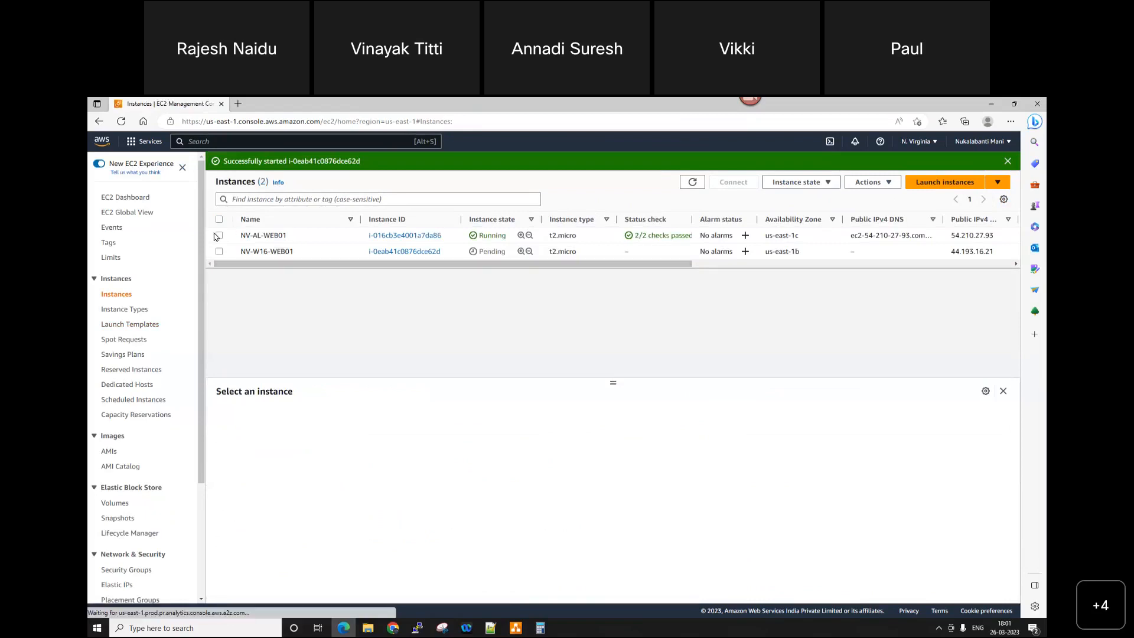
Step: Terminate the NV-AL-WEB01 instance and refresh the instance list to check its state
{"action": "left_click", "coordinate": [219, 235]}
{"action": "left_click", "coordinate": [814, 182]}
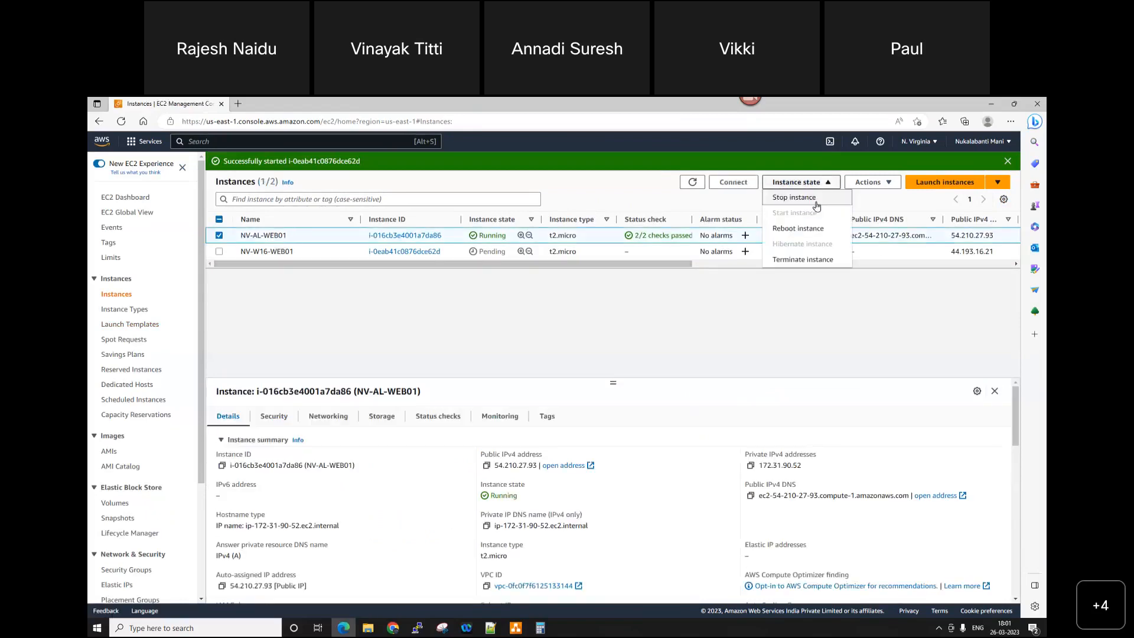
{"action": "left_click", "coordinate": [816, 263]}
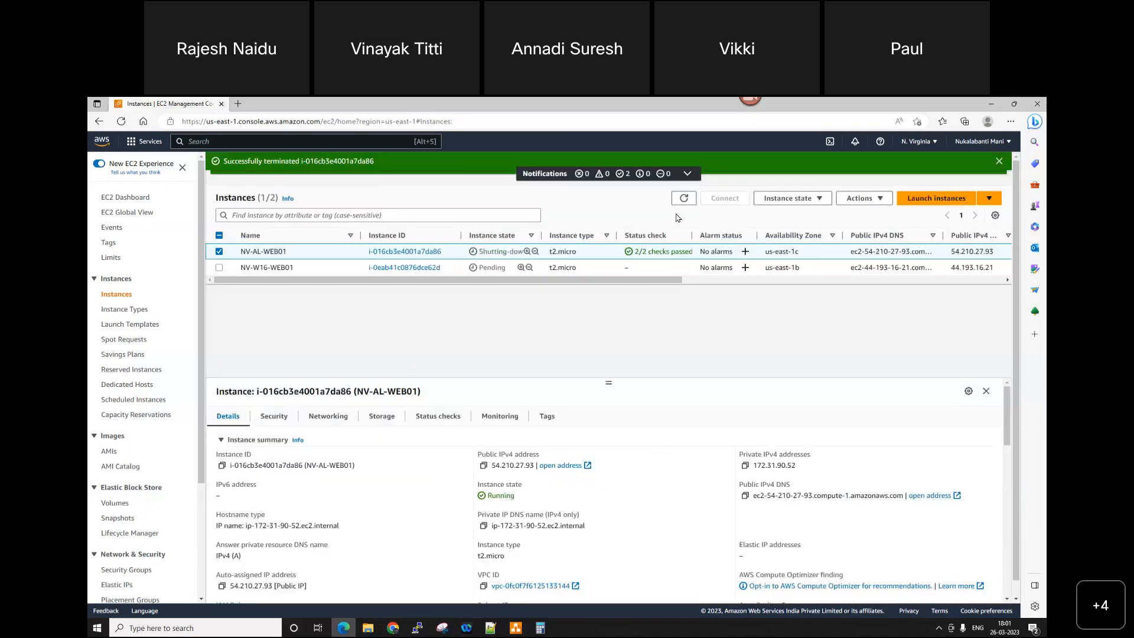
{"action": "left_click", "coordinate": [686, 200]}
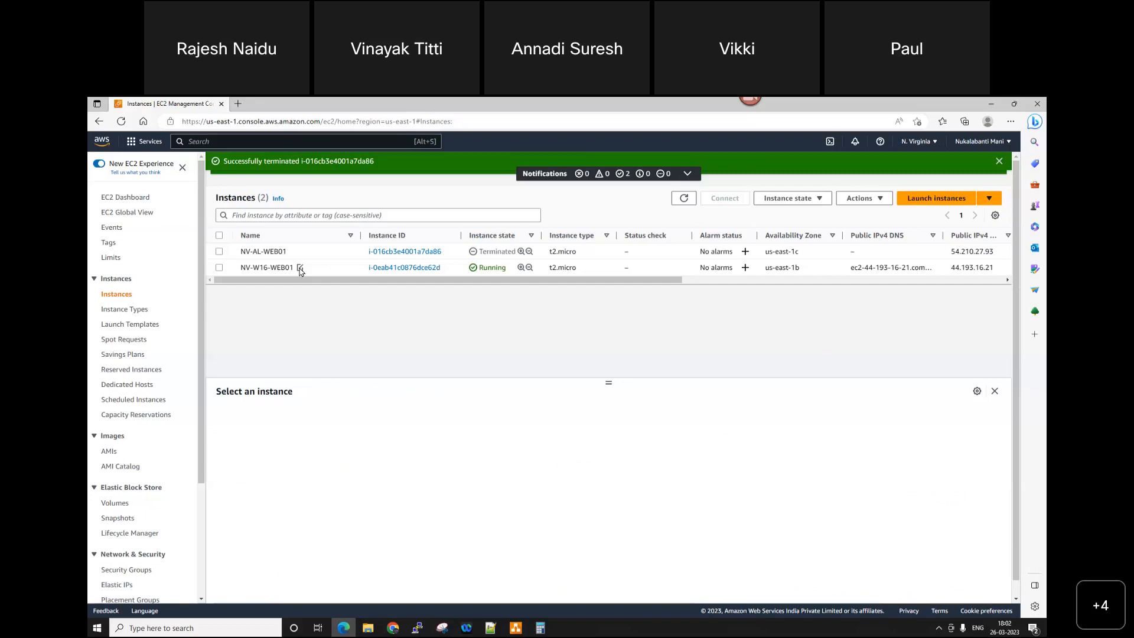
{"action": "left_click", "coordinate": [685, 199]}
Step: Dismiss both success notifications above the instance list and refresh the list
{"action": "left_click", "coordinate": [688, 173]}
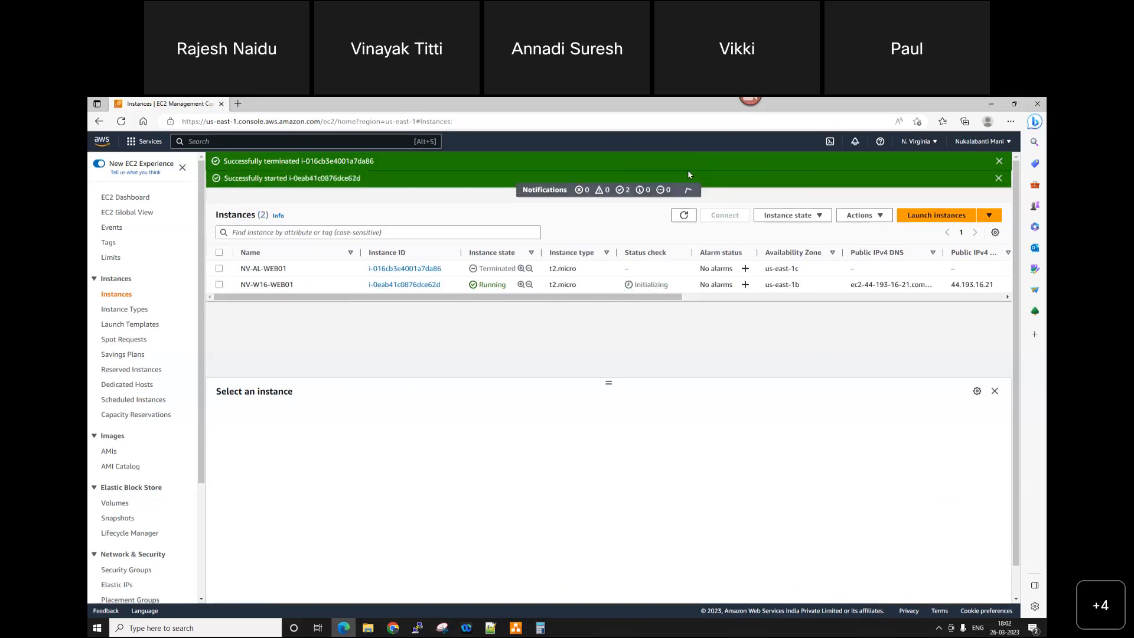
{"action": "left_click", "coordinate": [998, 180]}
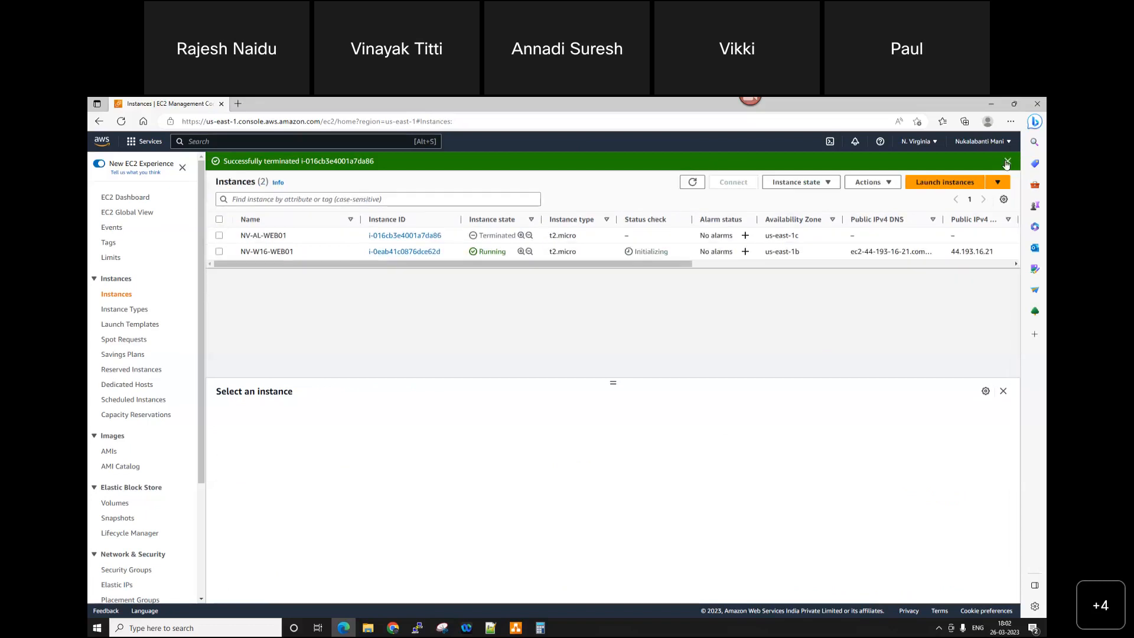
{"action": "left_click", "coordinate": [1007, 162]}
{"action": "left_click", "coordinate": [699, 168]}
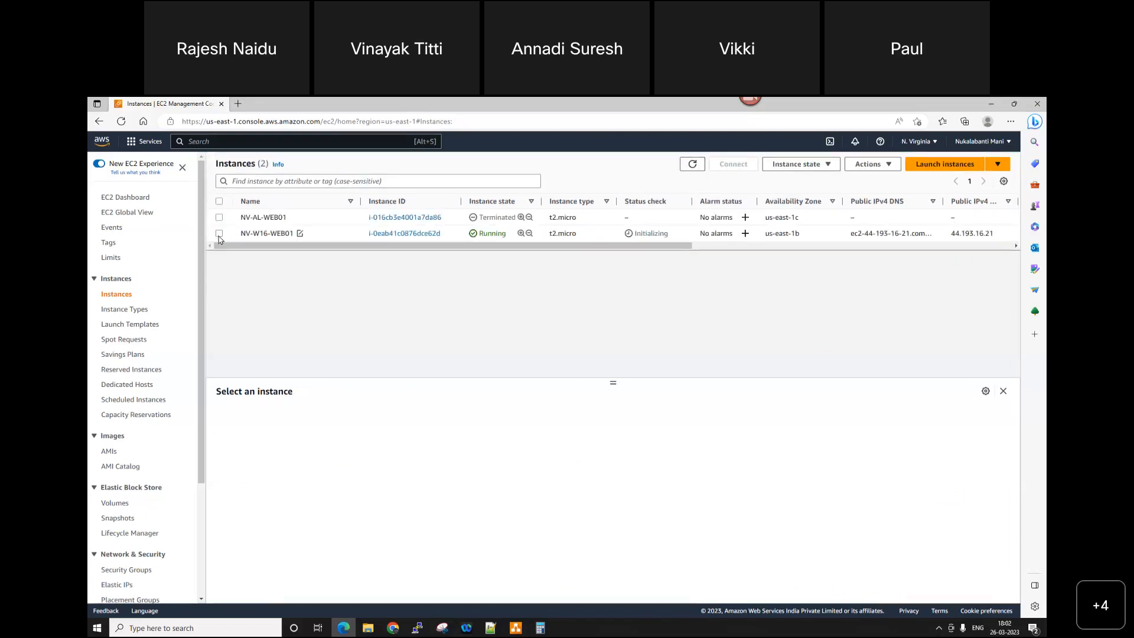
Step: Copy the public IPv4 address of NV-W16-WEB01, run mstsc and connect to that address by Remote Desktop
{"action": "left_click", "coordinate": [220, 234]}
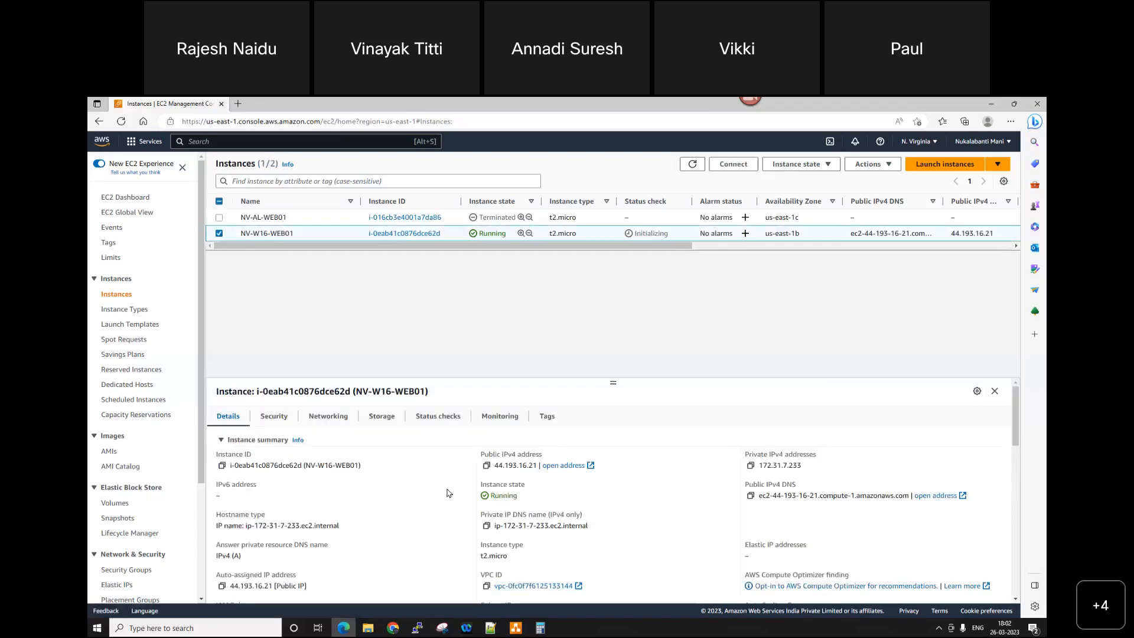
{"action": "left_click", "coordinate": [487, 467]}
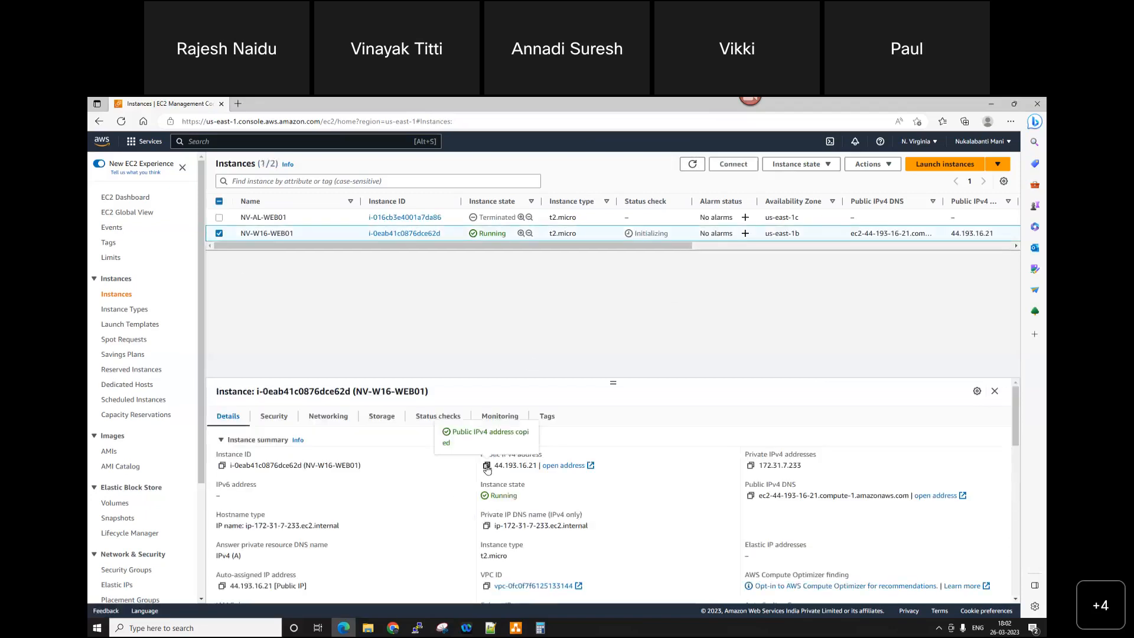
{"action": "key", "text": "super+r"}
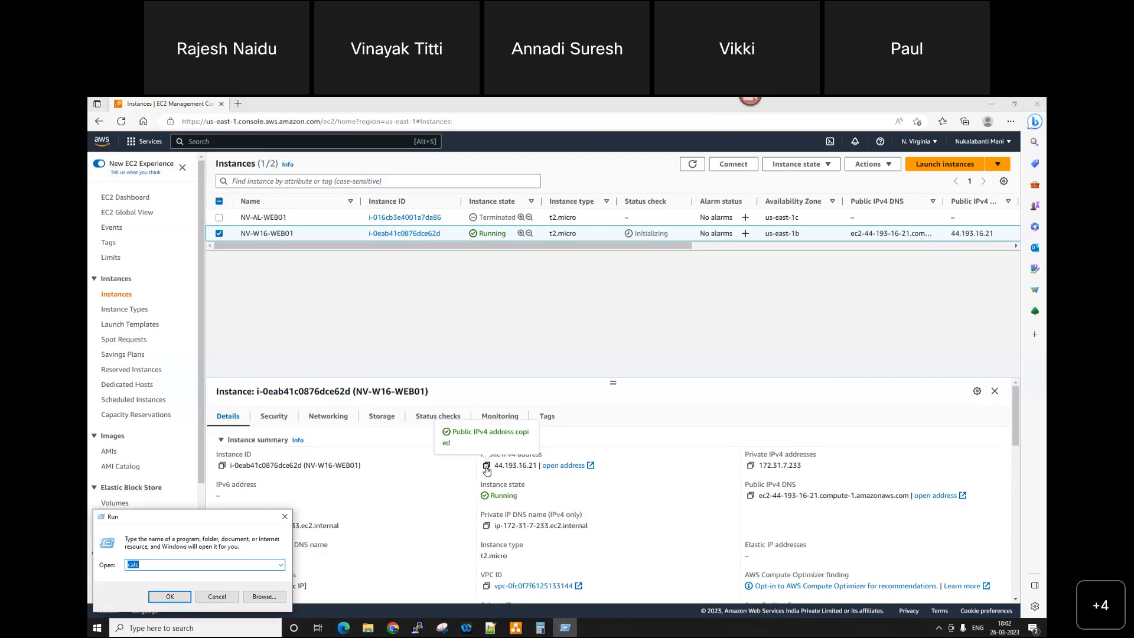
{"action": "type", "text": "mstsc"}
{"action": "key", "text": "Return"}
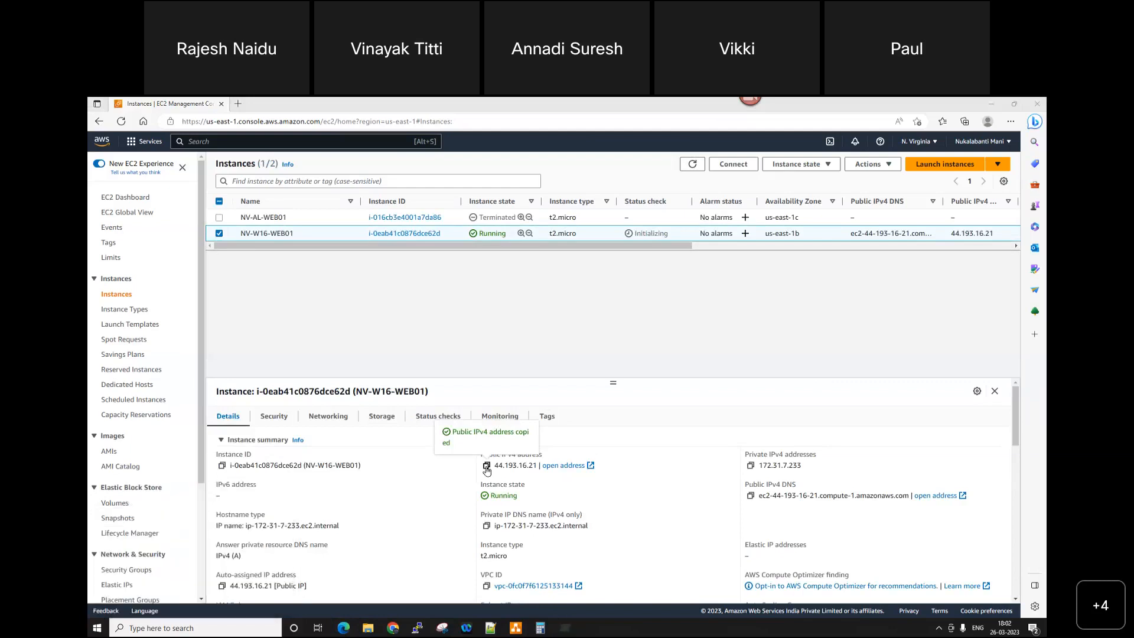
{"action": "key", "text": "ctrl+v"}
{"action": "key", "text": "Return"}
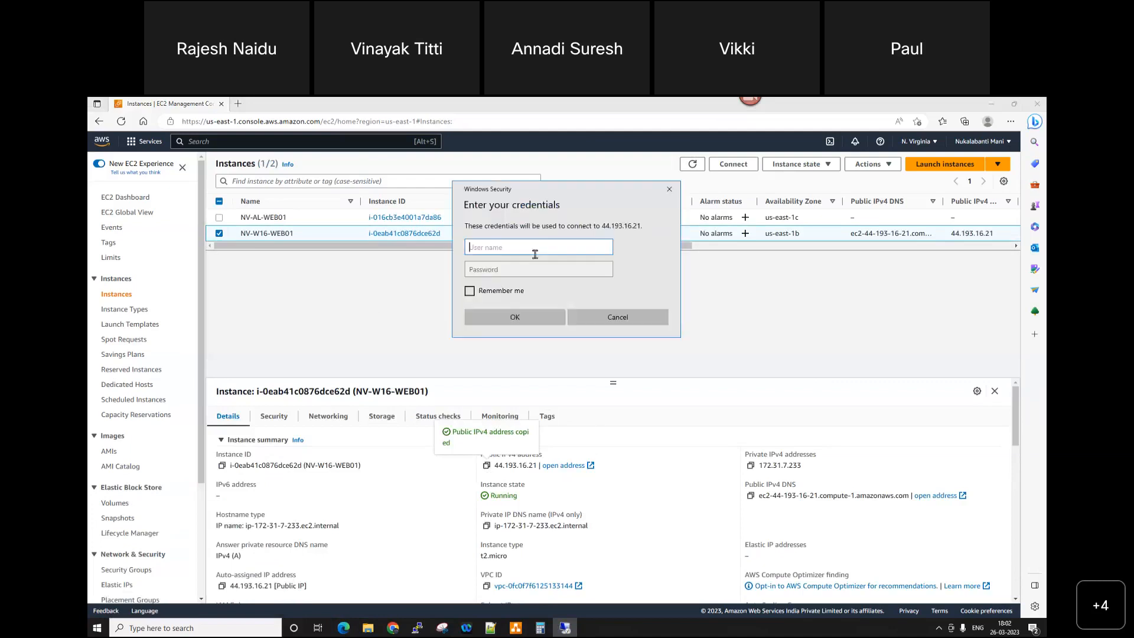
Step: Enter administrator as the user name in the remote connection's credentials
{"action": "type", "text": "administrator"}
{"action": "key", "text": "Tab"}
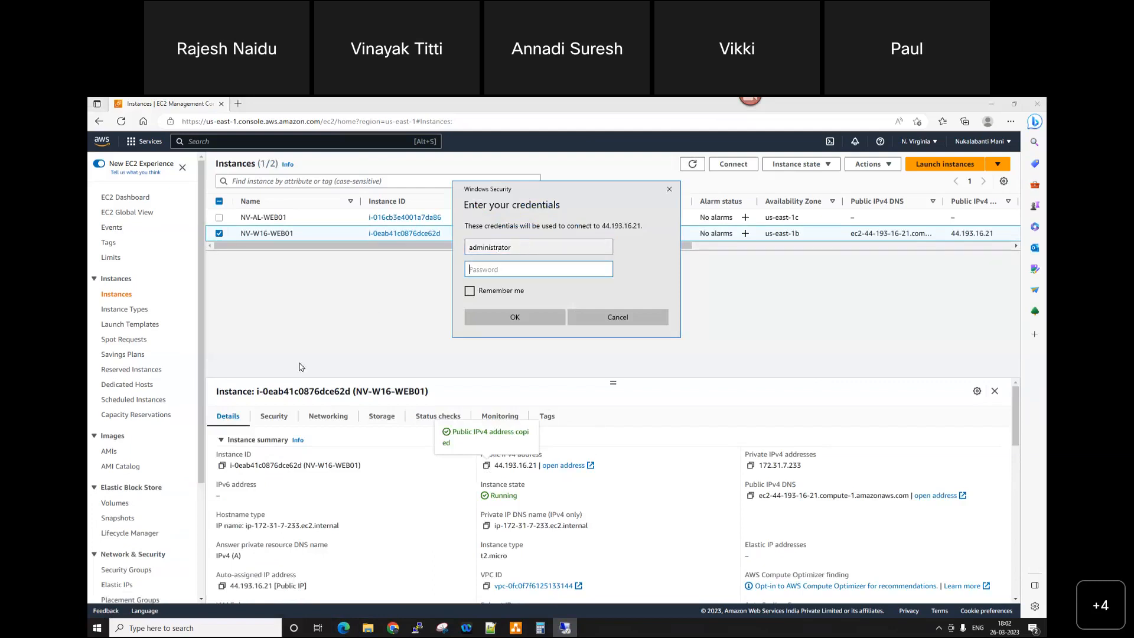
Step: Open the Windows password retrieval page for NV-W16-WEB01 through its RDP client connection options
{"action": "left_click", "coordinate": [347, 236]}
{"action": "right_click", "coordinate": [347, 236]}
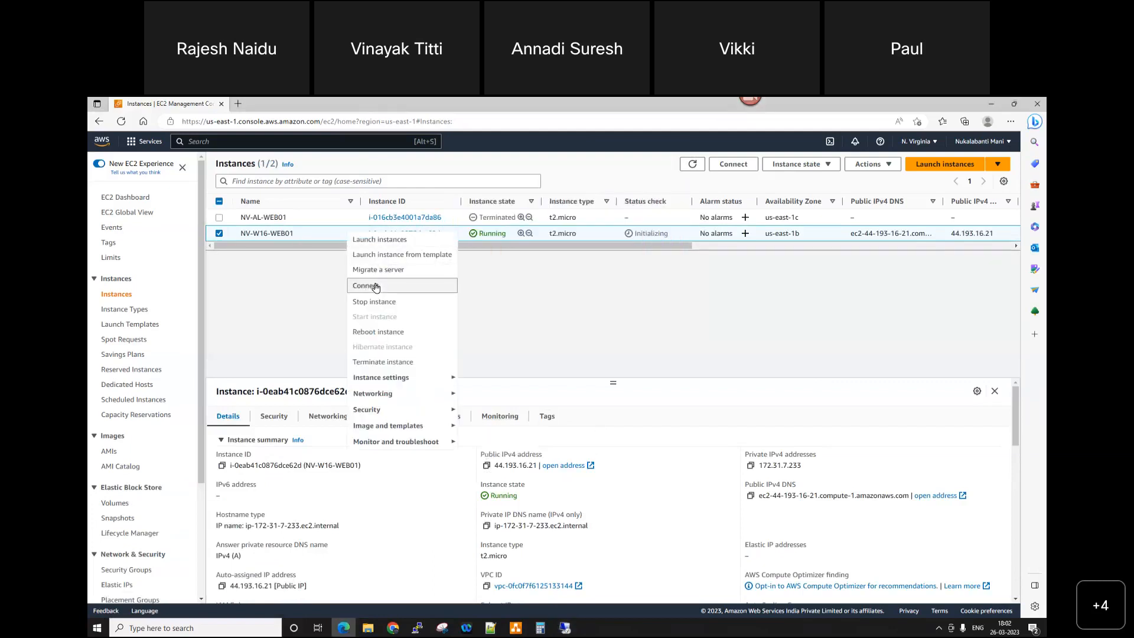
{"action": "left_click", "coordinate": [376, 287]}
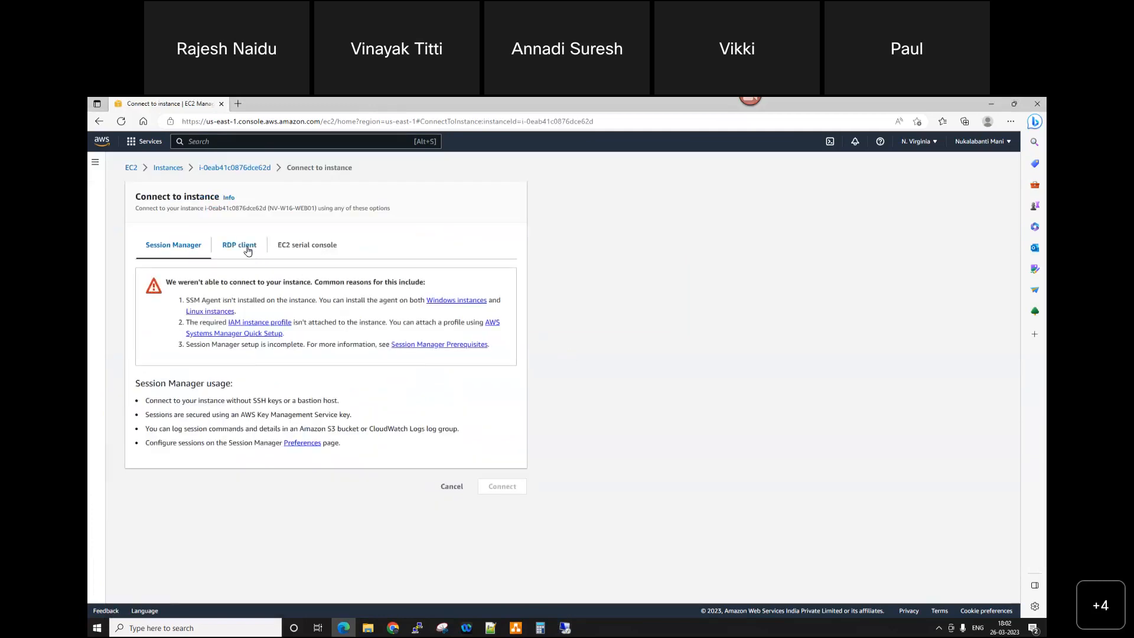
{"action": "left_click", "coordinate": [254, 249]}
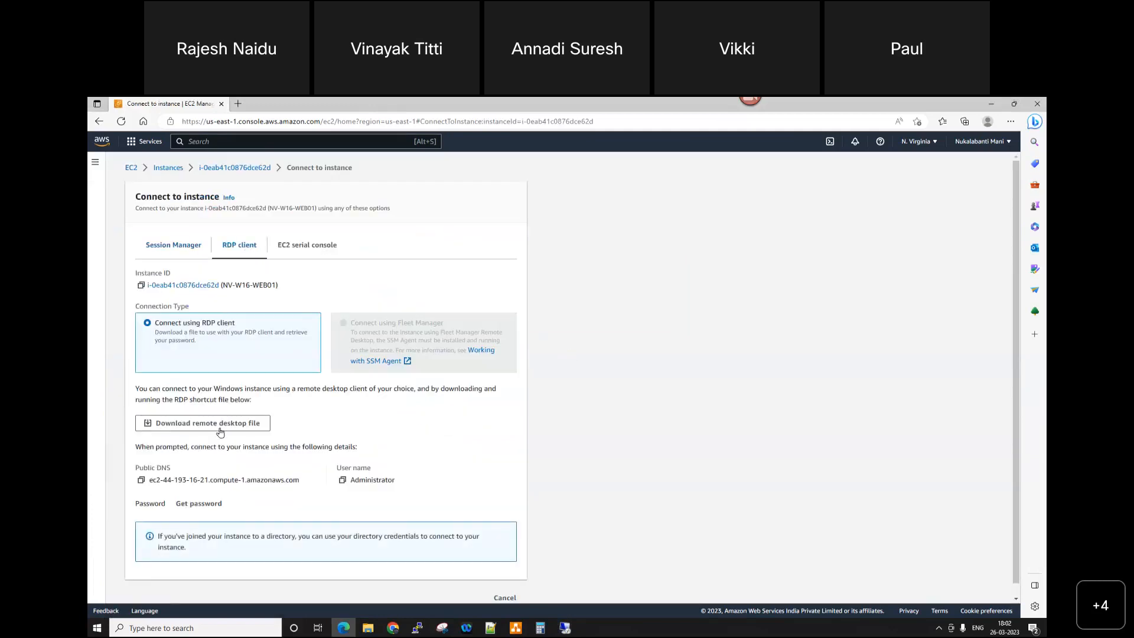
{"action": "left_click", "coordinate": [197, 503]}
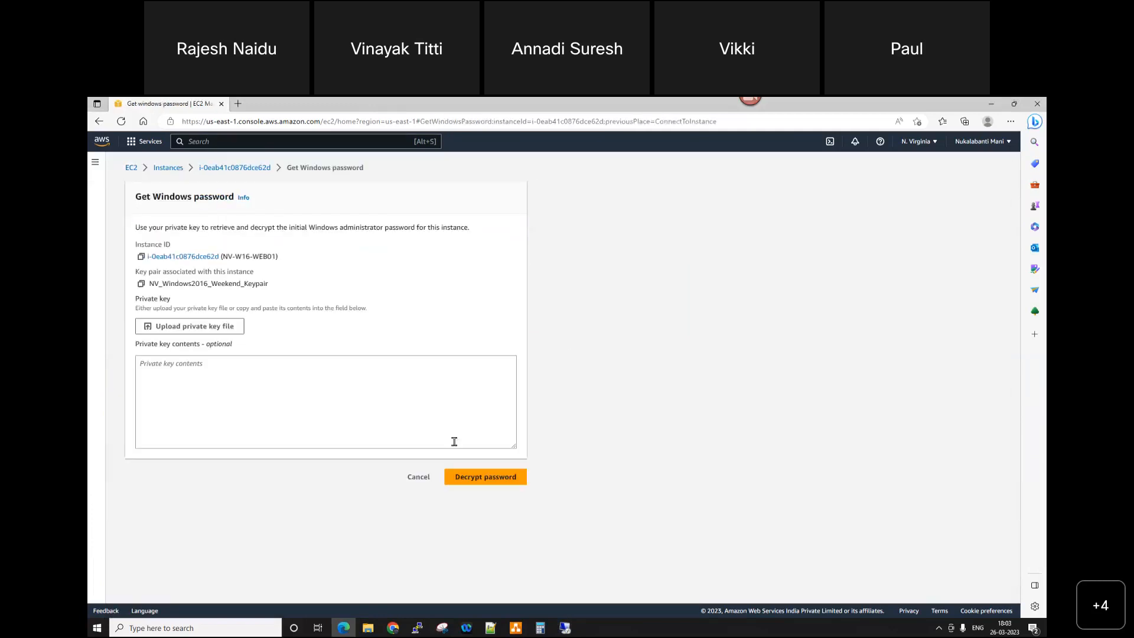
Step: Upload the private key file NV_Windows2016_Weekend_Keypair.pem and decrypt the administrator password
{"action": "left_click", "coordinate": [183, 326]}
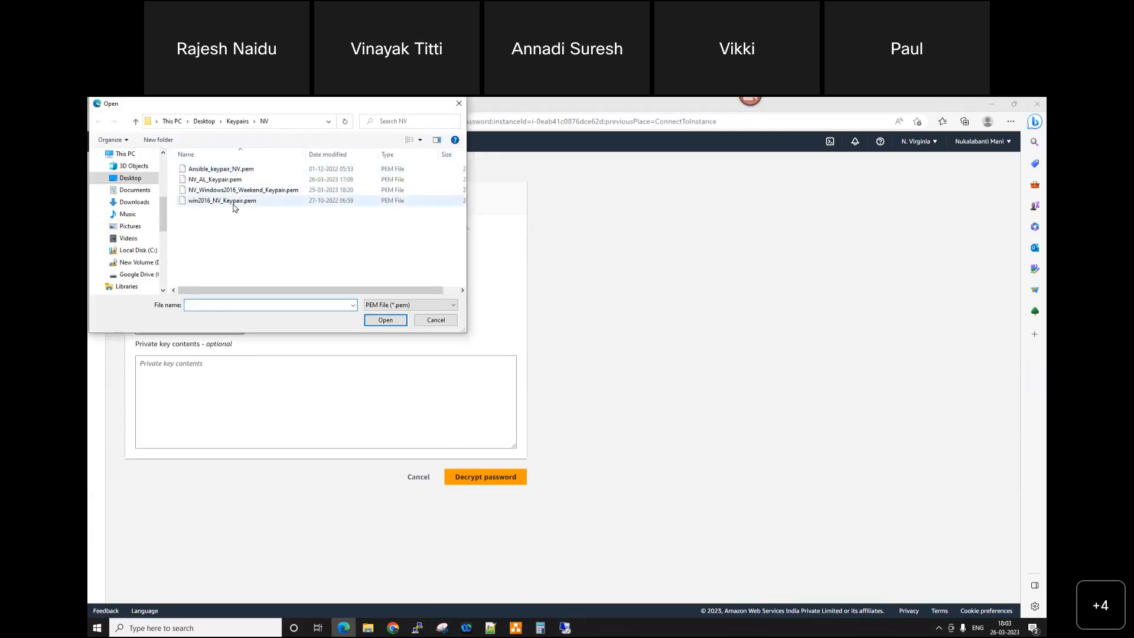
{"action": "left_click", "coordinate": [254, 189]}
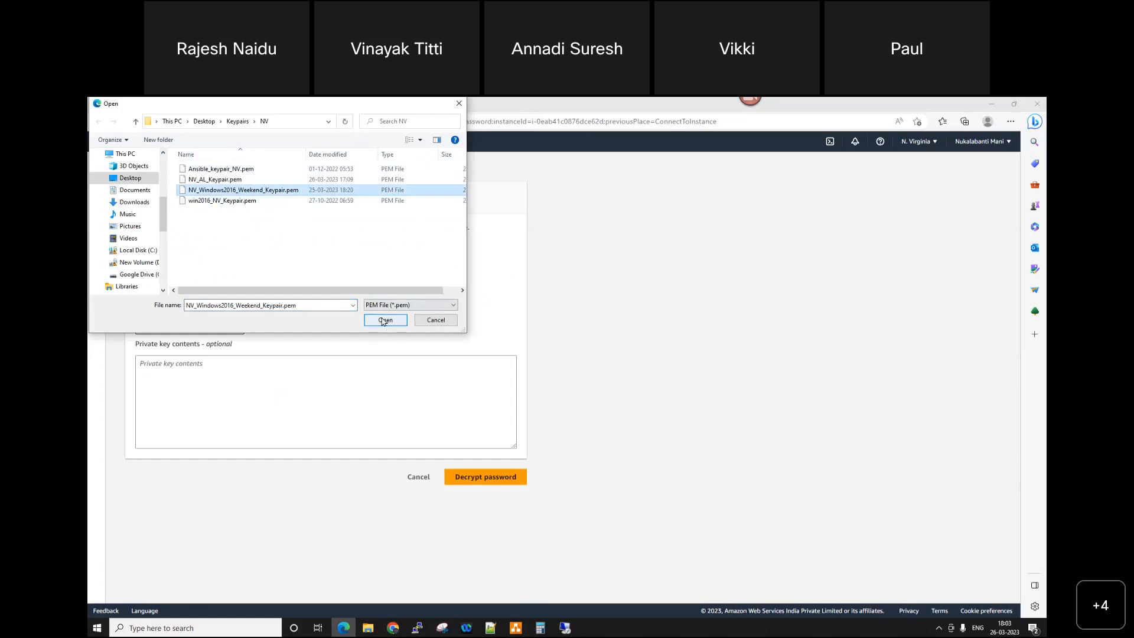
{"action": "left_click", "coordinate": [385, 320]}
{"action": "left_click", "coordinate": [479, 501]}
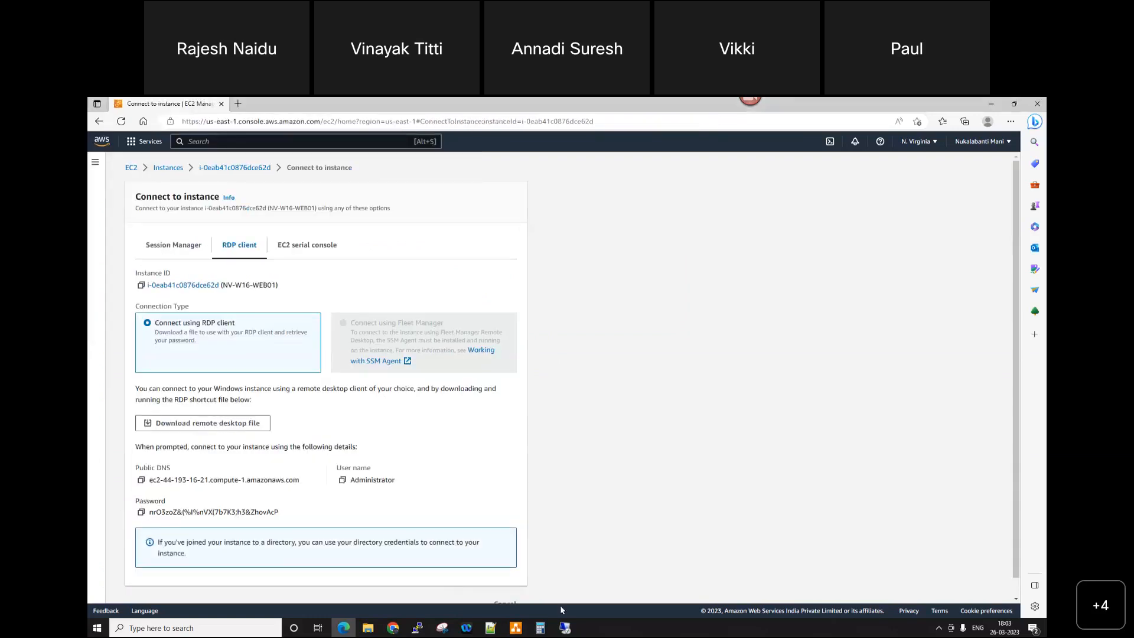
Step: Copy the decrypted administrator password into the remote connection's password field, sign in and accept the untrusted certificate
{"action": "left_click", "coordinate": [141, 512]}
{"action": "left_click", "coordinate": [565, 631]}
{"action": "key", "text": "ctrl+v"}
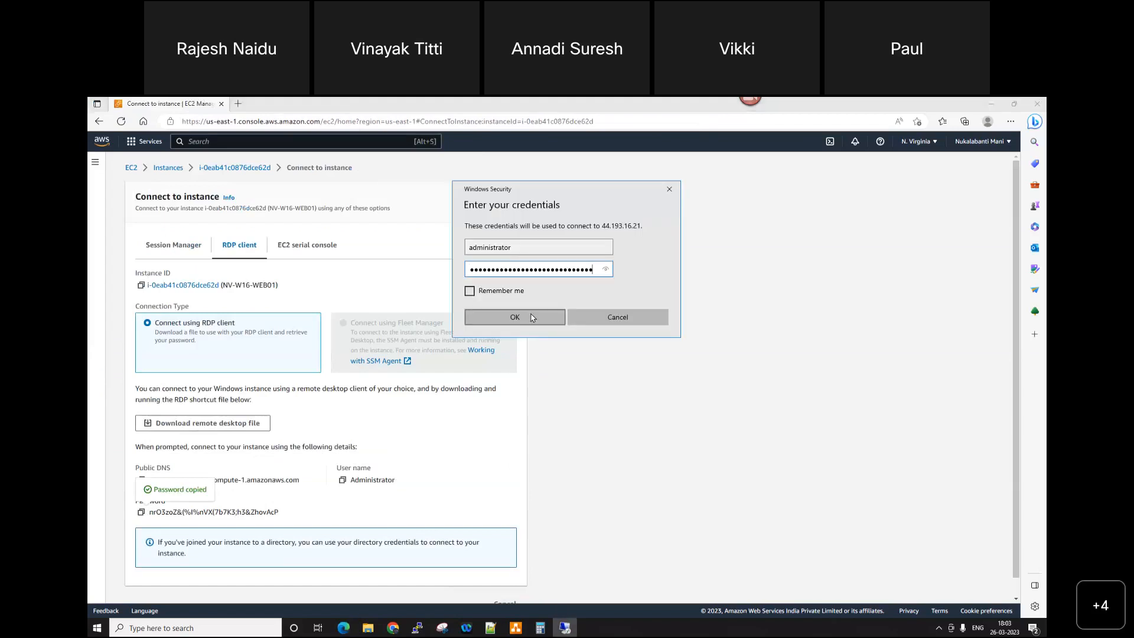
{"action": "left_click", "coordinate": [523, 316]}
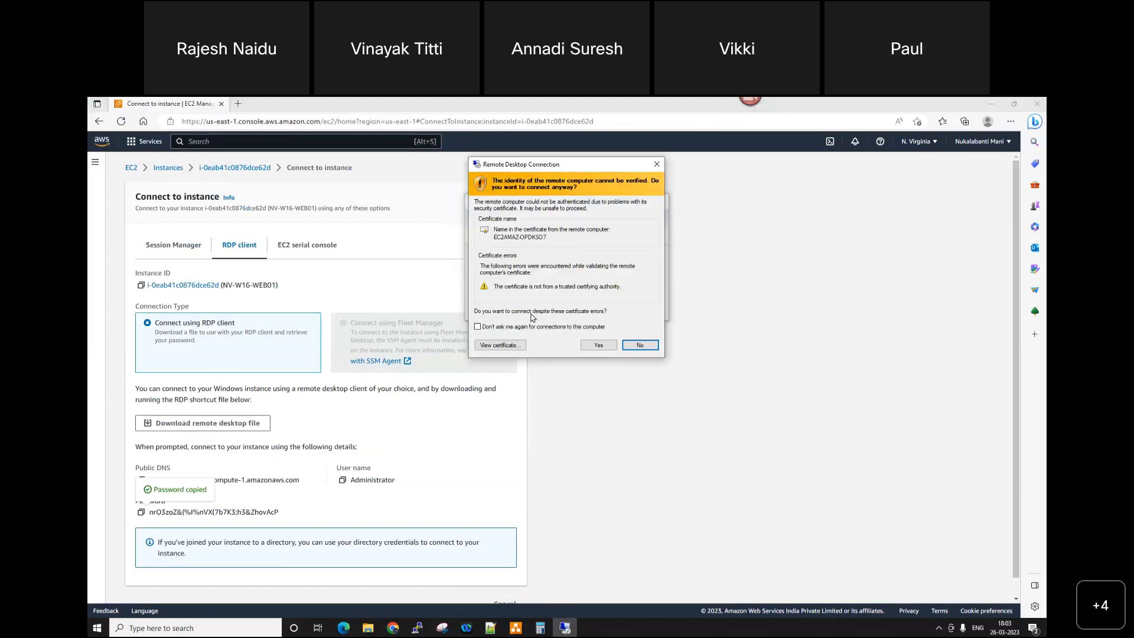
{"action": "left_click", "coordinate": [597, 345]}
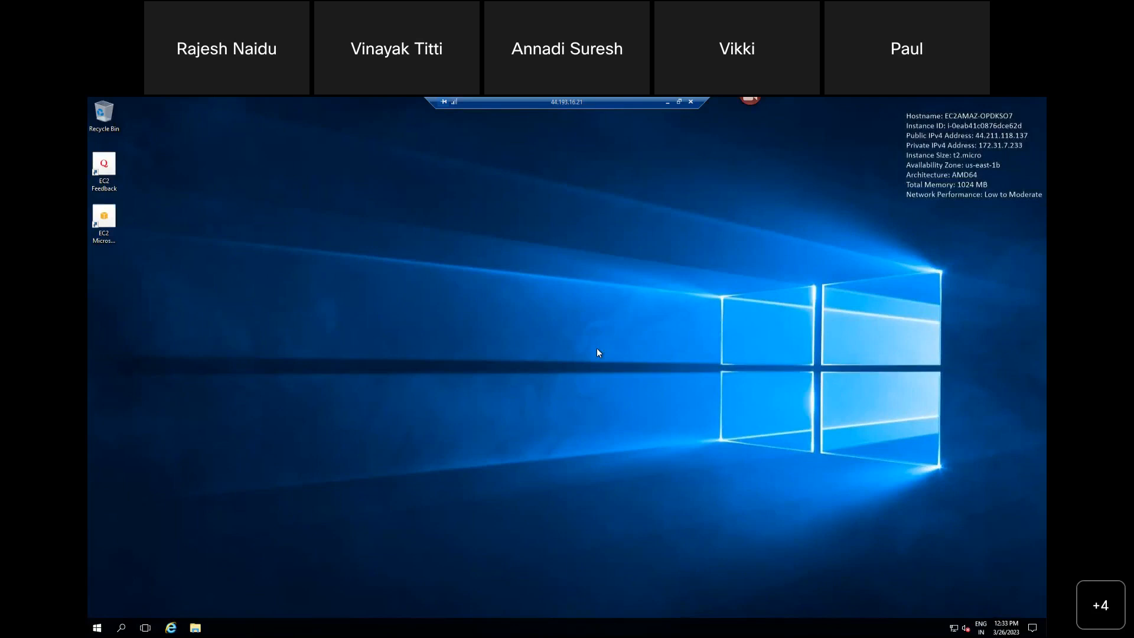
Step: Open Server Manager on the remote server and start the Add Roles and Features wizard once inventory collection has finished
{"action": "left_click", "coordinate": [525, 373]}
{"action": "left_click", "coordinate": [98, 628]}
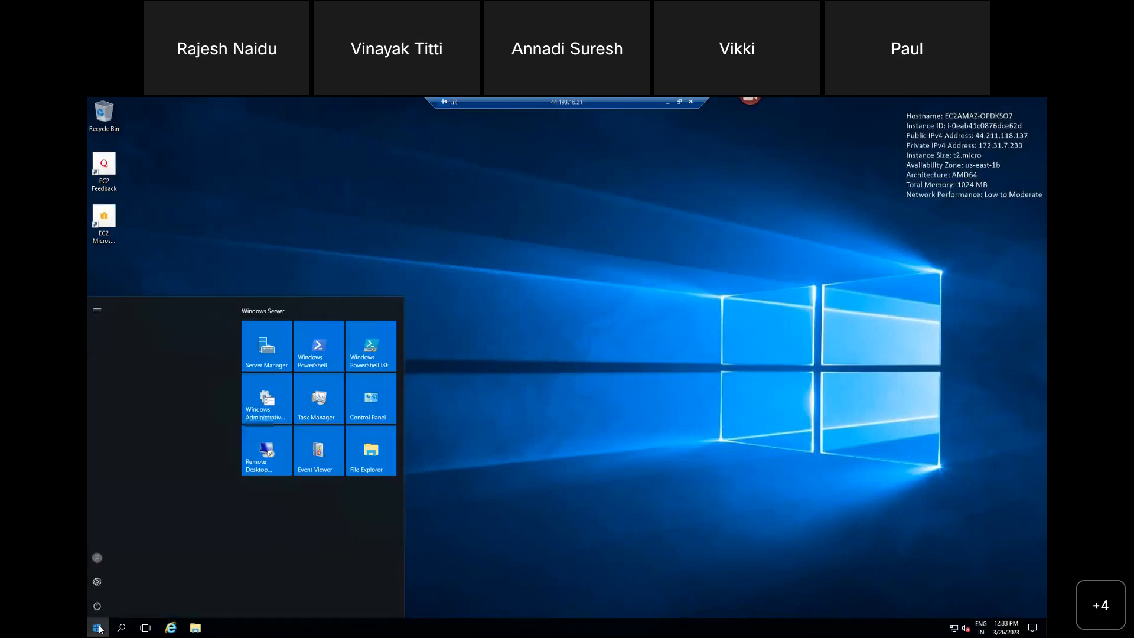
{"action": "left_click", "coordinate": [275, 346]}
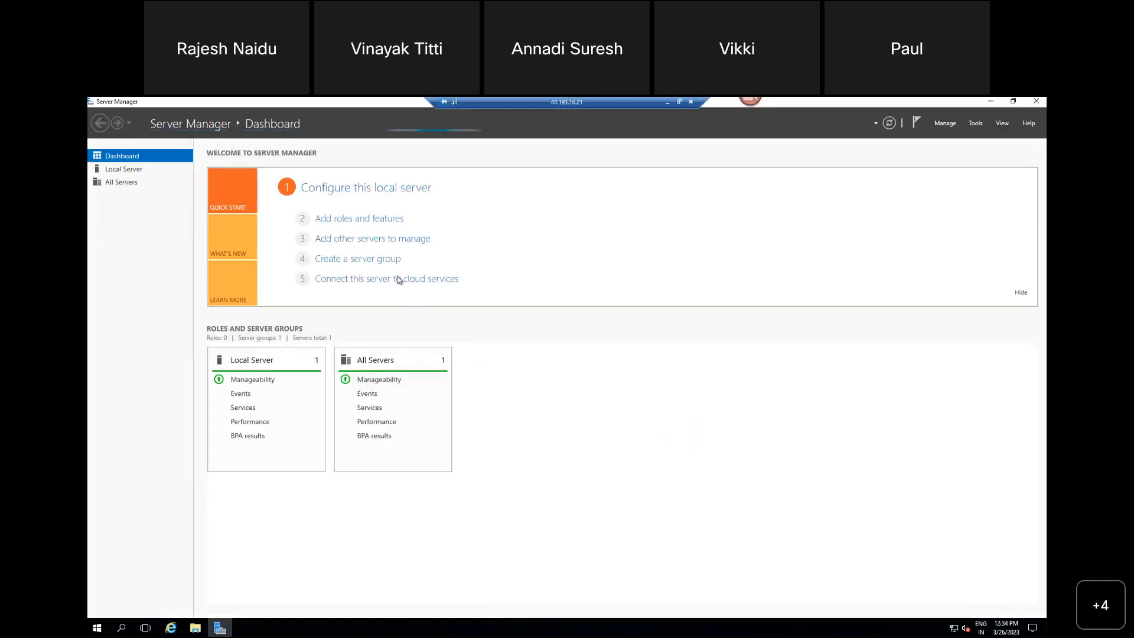
{"action": "left_click", "coordinate": [385, 219]}
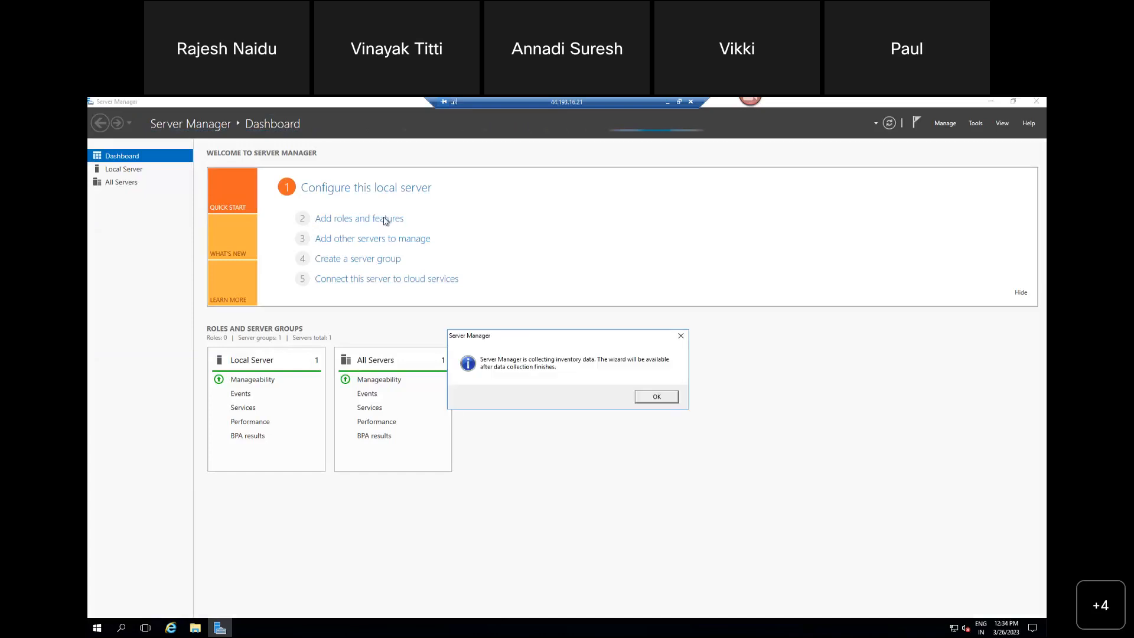
{"action": "left_click", "coordinate": [657, 398]}
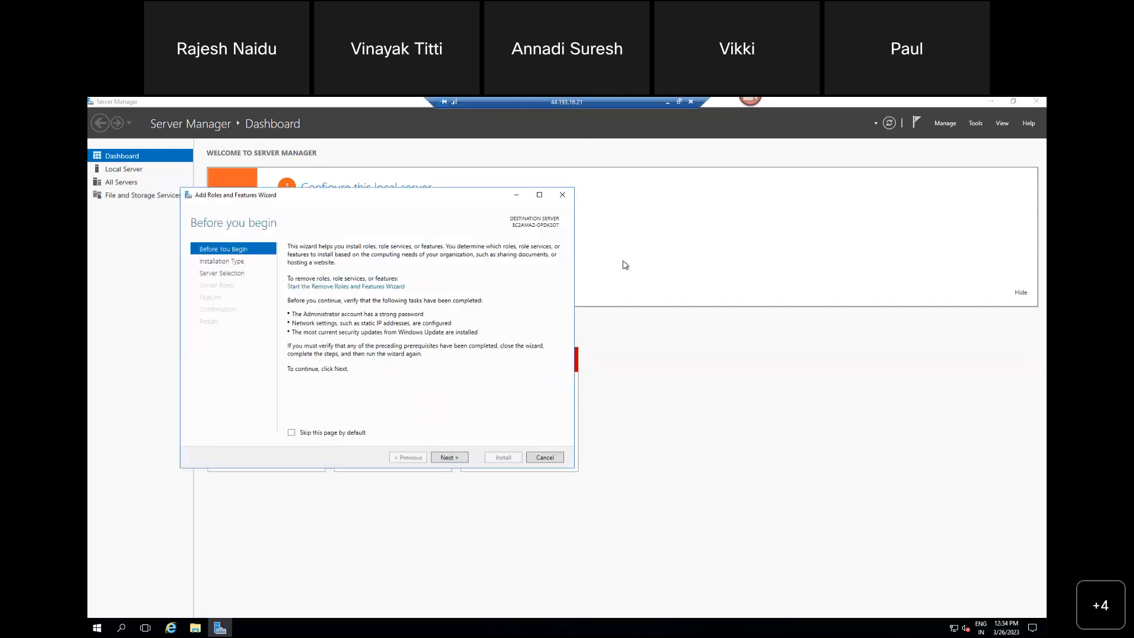
Step: Keep role-based installation and the default destination server, and select the Web Server (IIS) role with its required features
{"action": "left_click", "coordinate": [462, 463]}
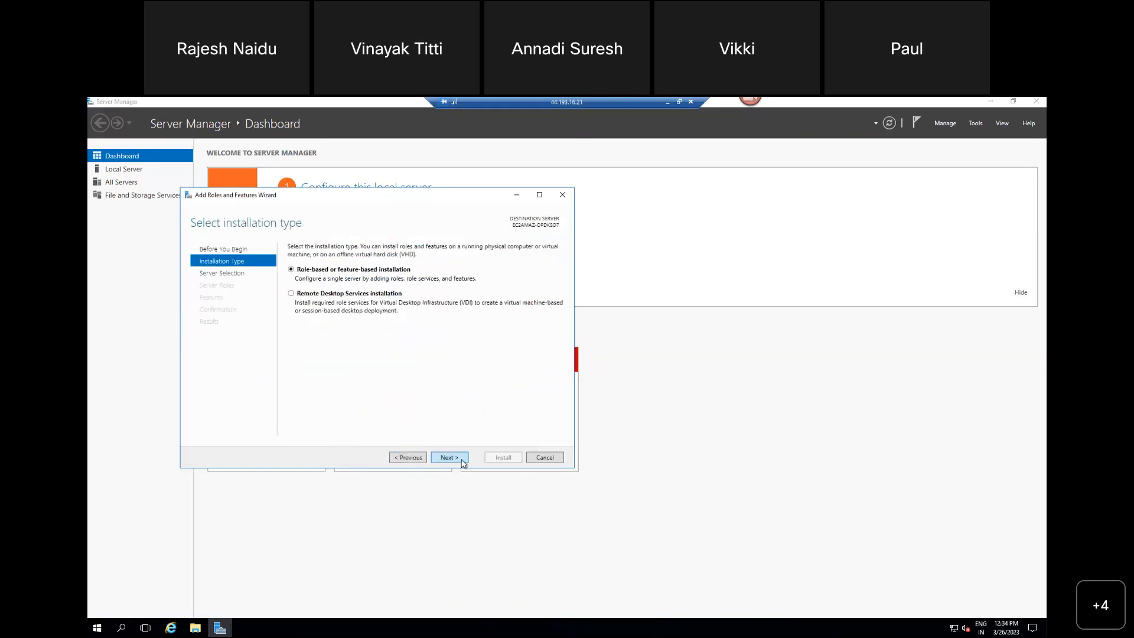
{"action": "left_click", "coordinate": [462, 461]}
{"action": "left_click", "coordinate": [463, 461]}
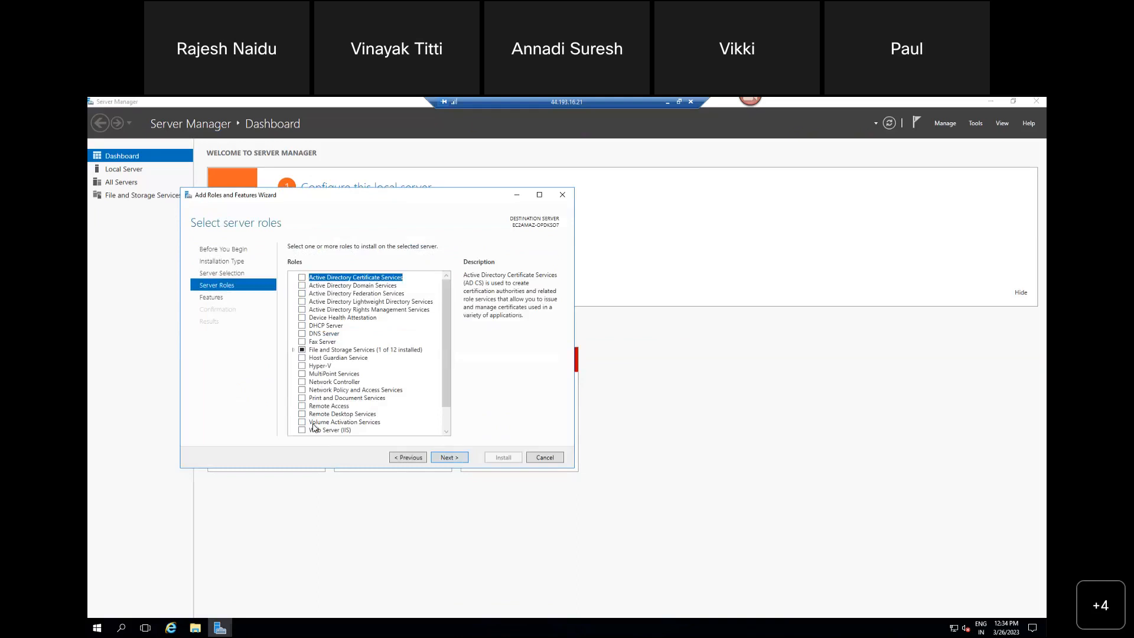
{"action": "scroll", "coordinate": [316, 427], "scroll_direction": "down", "scroll_amount": 1}
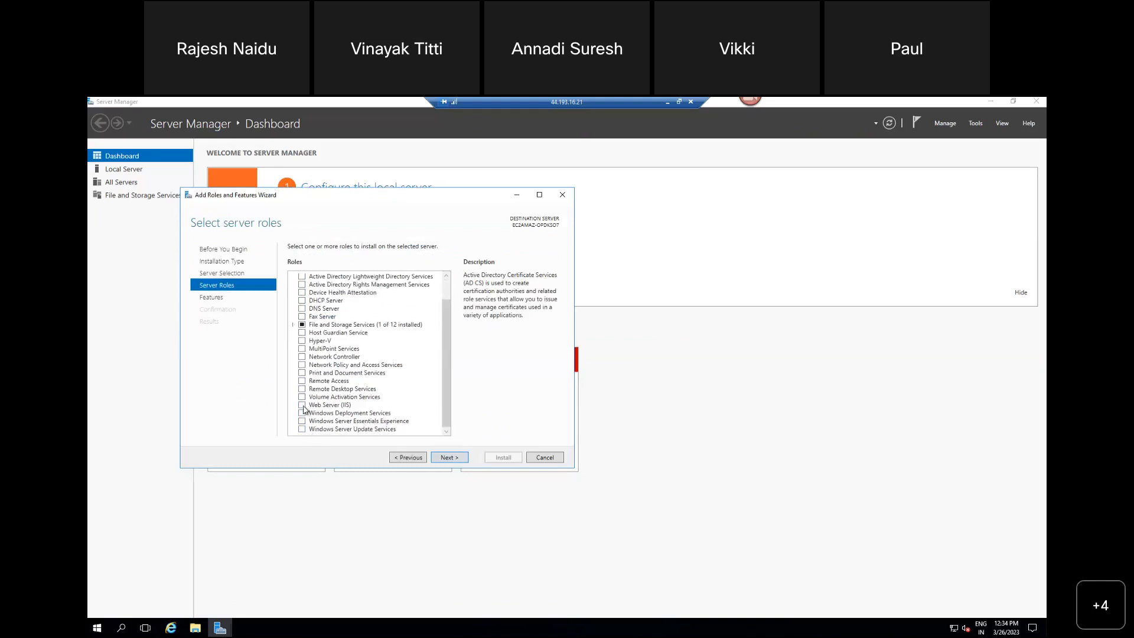
{"action": "left_click", "coordinate": [302, 405]}
{"action": "left_click", "coordinate": [407, 412]}
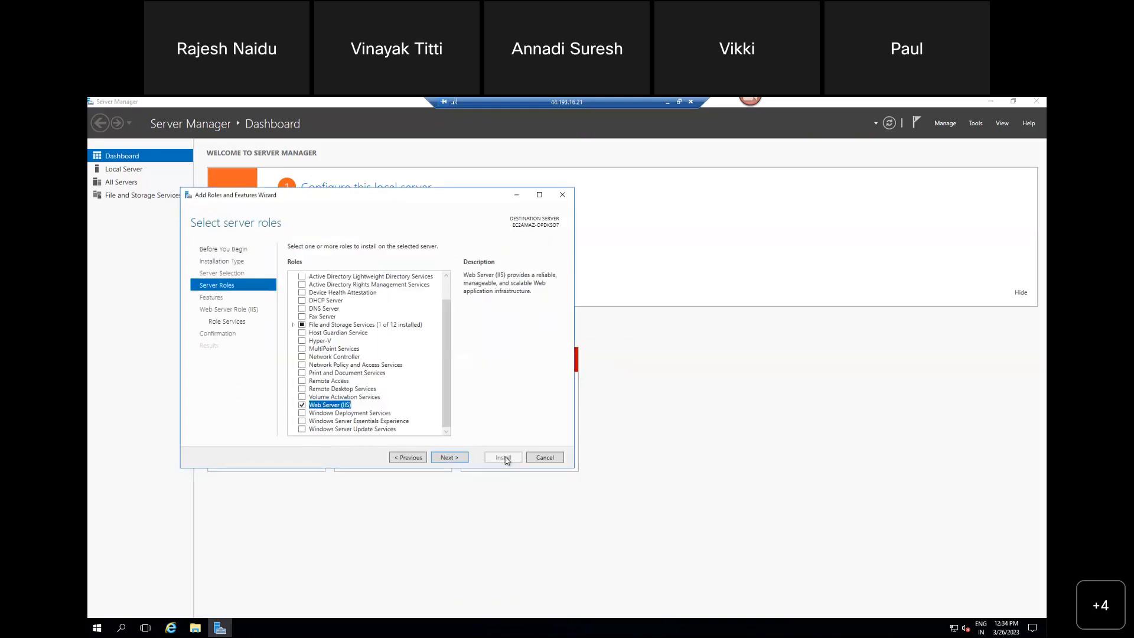
Step: Install the Web Server (IIS) role with its default features and role services, and close the wizard and Server Manager
{"action": "left_click", "coordinate": [459, 458]}
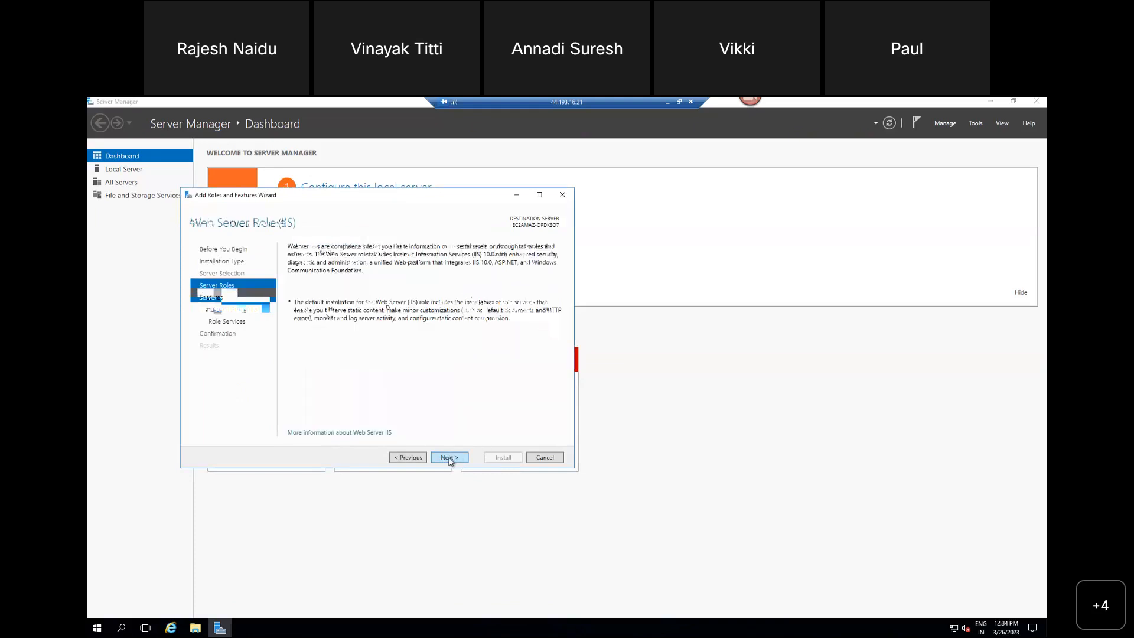
{"action": "left_click", "coordinate": [449, 458]}
{"action": "left_click", "coordinate": [449, 458]}
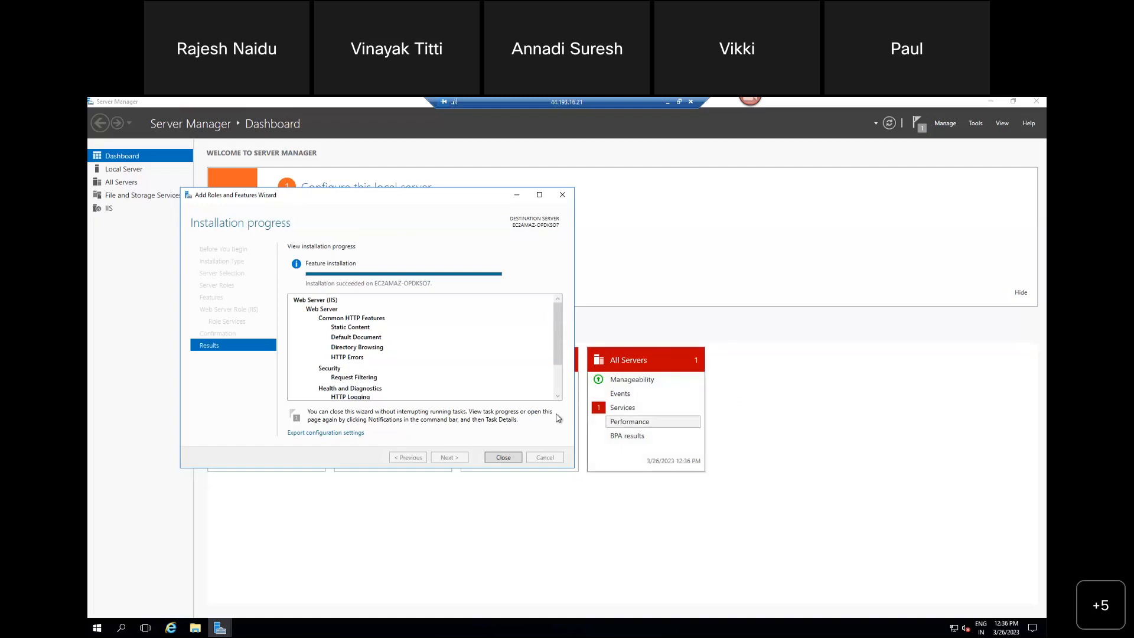
{"action": "left_click", "coordinate": [503, 458]}
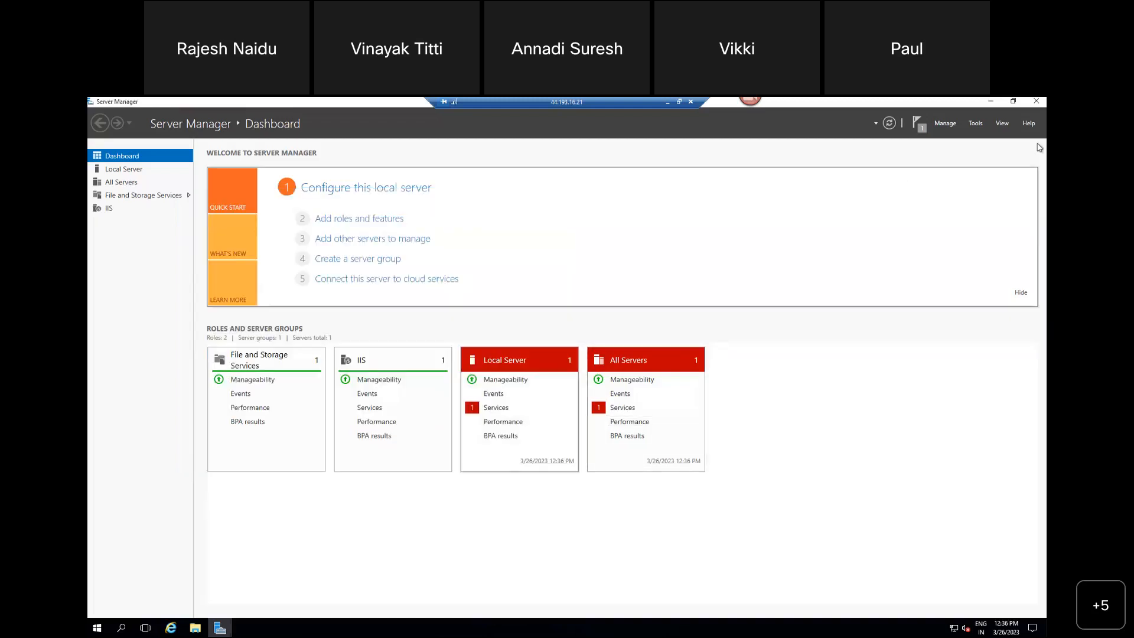
{"action": "left_click", "coordinate": [1012, 108]}
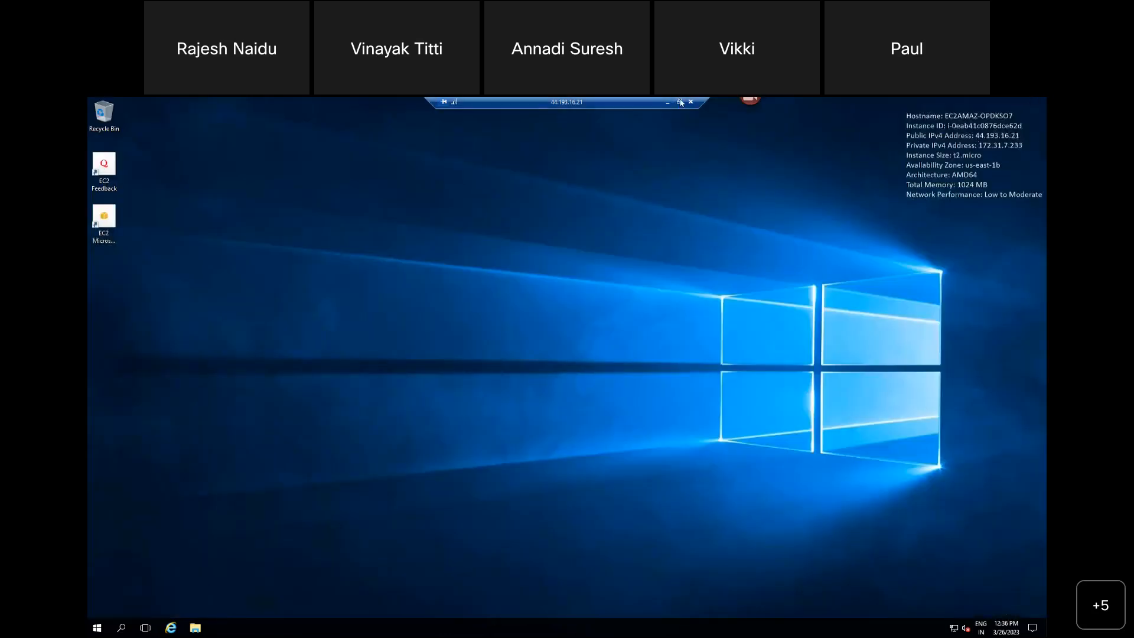
Step: Minimize the remote session and copy the public IPv4 address of NV-W16-WEB01 from the EC2 instances list
{"action": "left_click", "coordinate": [680, 102]}
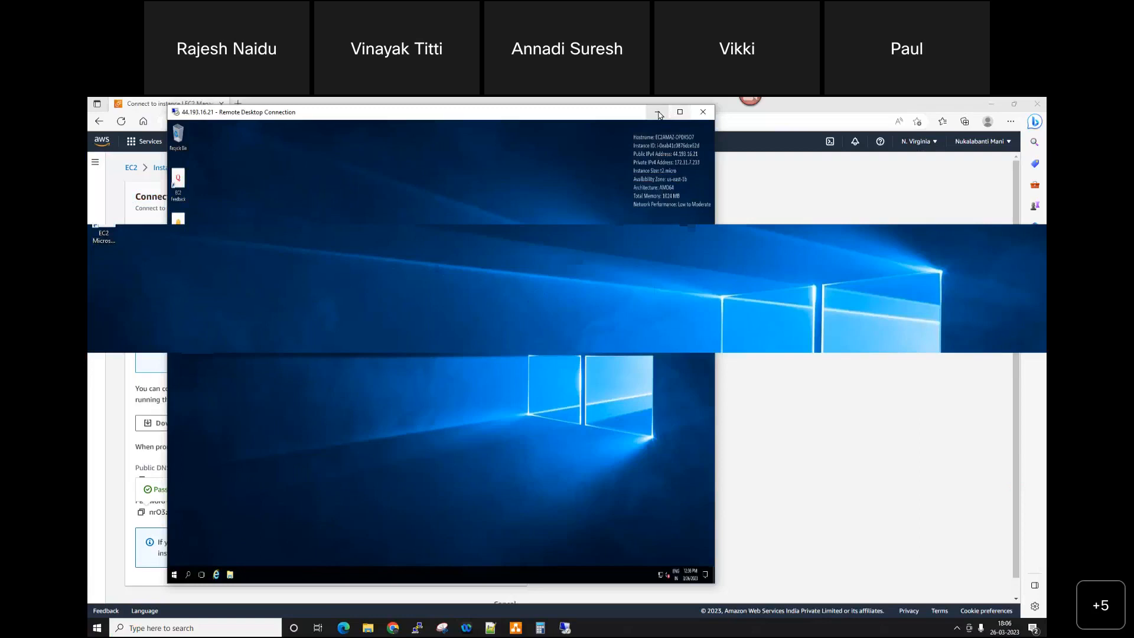
{"action": "left_click", "coordinate": [658, 113]}
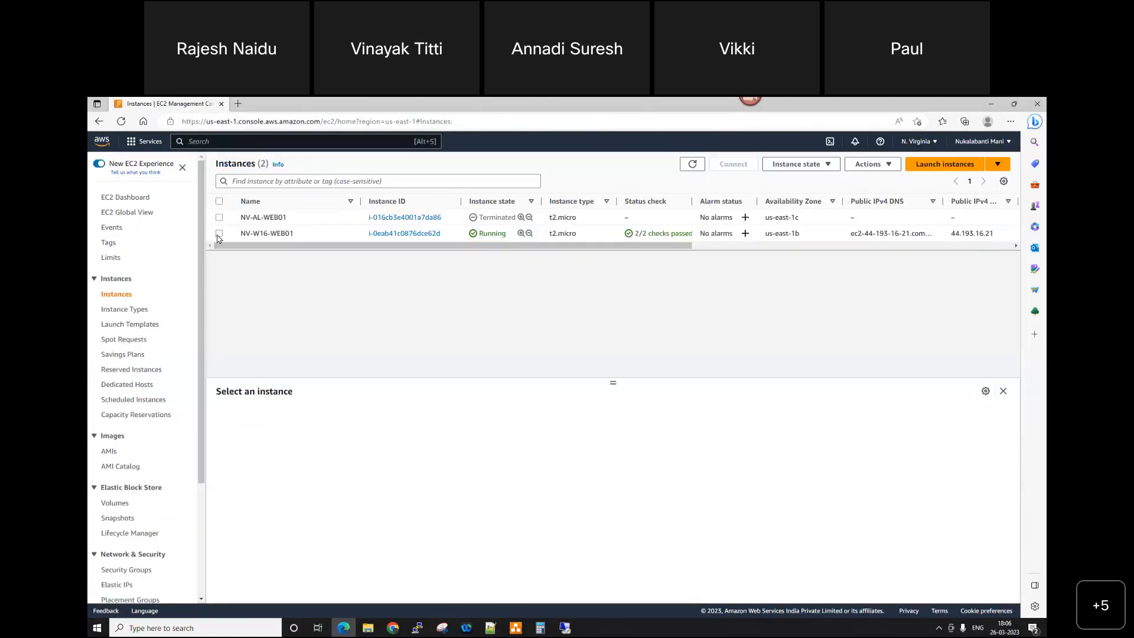
{"action": "left_click", "coordinate": [219, 233]}
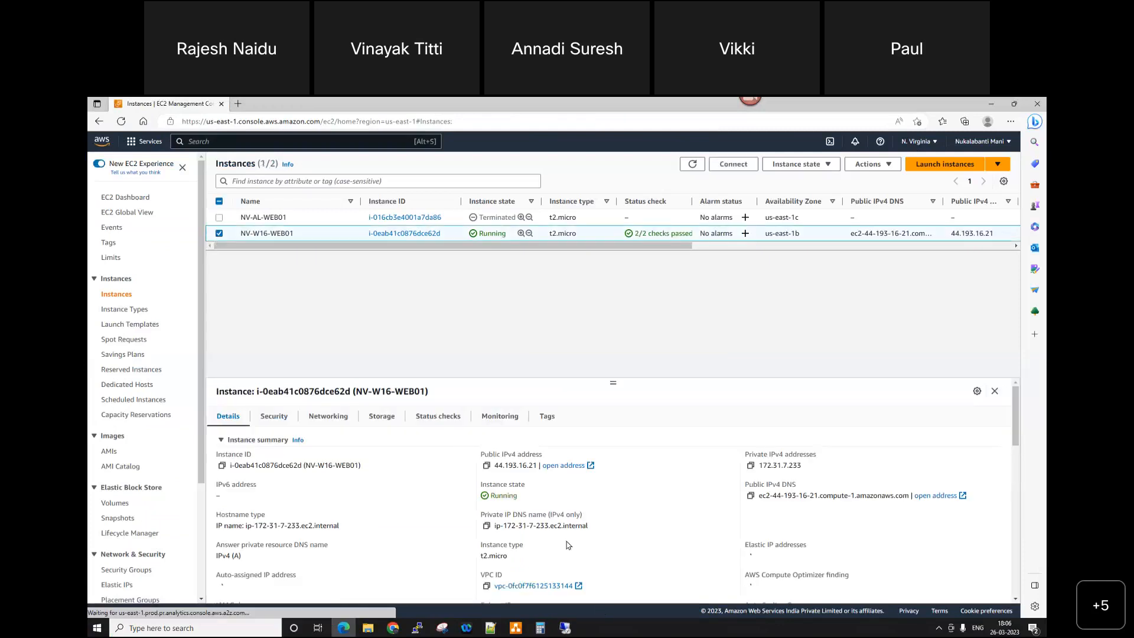
{"action": "left_click", "coordinate": [486, 467]}
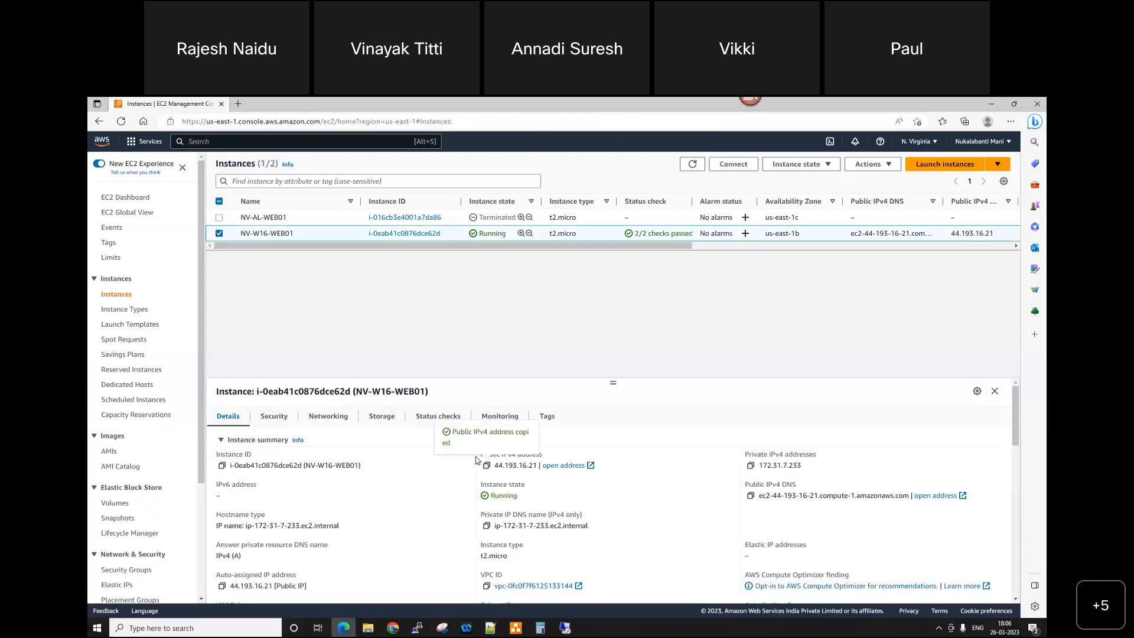
Step: Browse to the copied address 44.193.16.21 in a new browser tab to test the web server
{"action": "left_click", "coordinate": [238, 104]}
{"action": "left_click", "coordinate": [223, 121]}
{"action": "key", "text": "ctrl+v"}
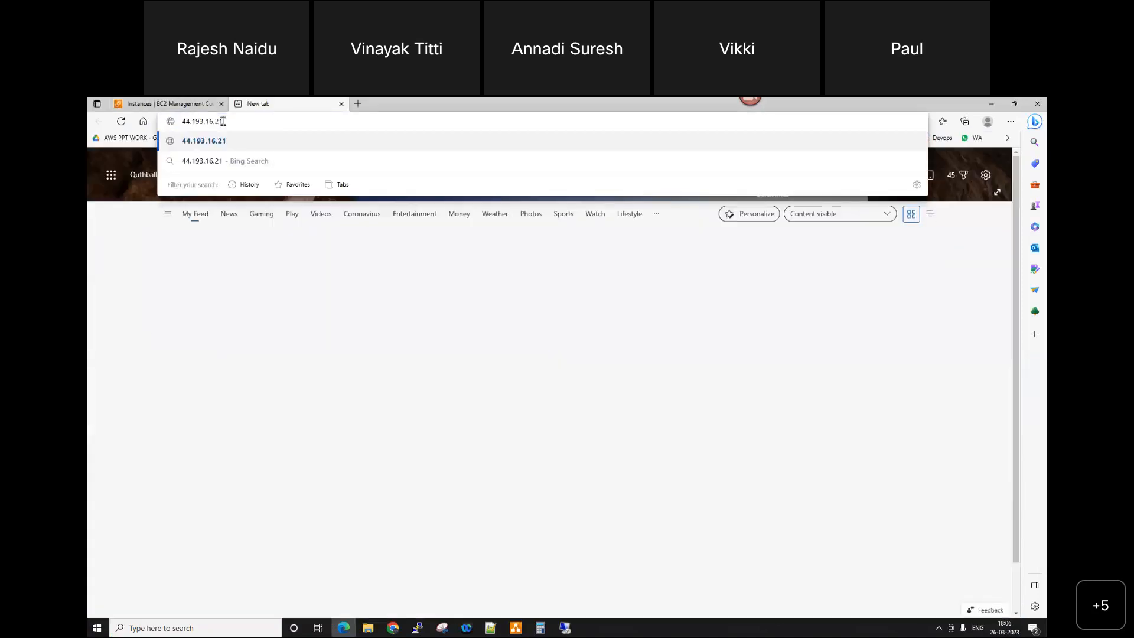
{"action": "key", "text": "Return"}
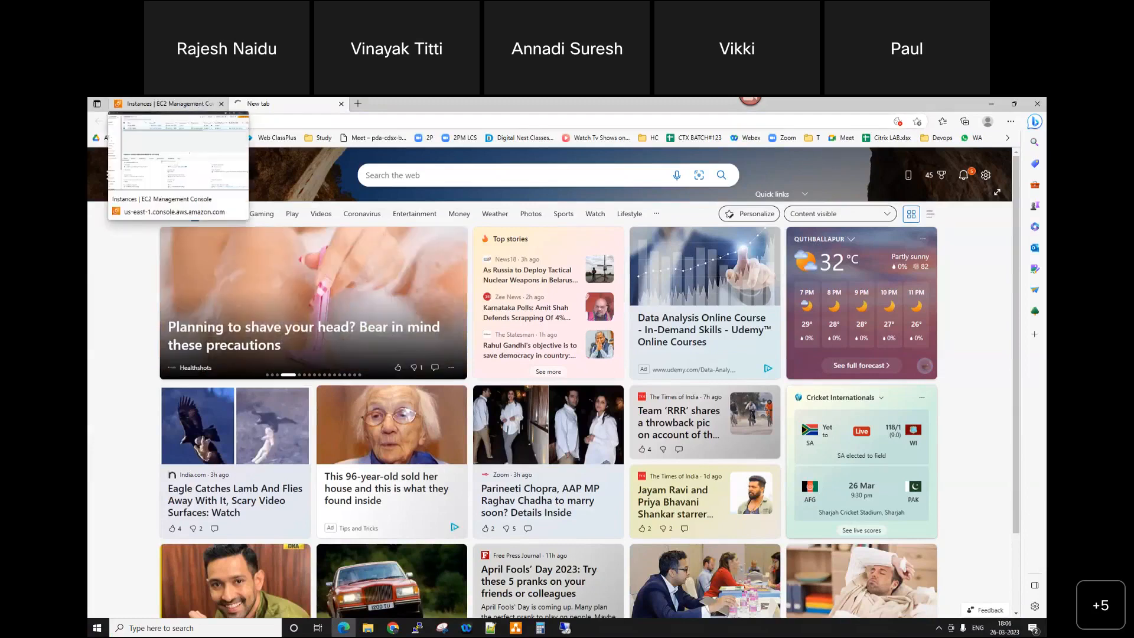
Step: Check the Weekend Batch.drawio diagram and open the inbound rules of NV-W16-WEB01's default security group for editing
{"action": "left_click", "coordinate": [516, 628]}
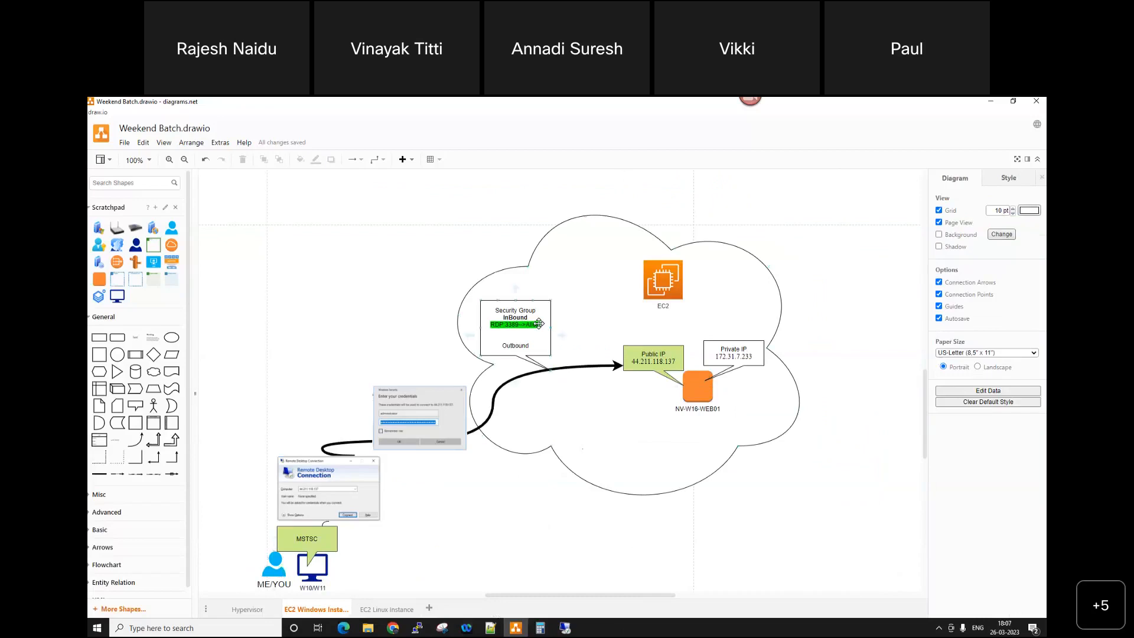
{"action": "left_click", "coordinate": [984, 102]}
{"action": "left_click", "coordinate": [166, 104]}
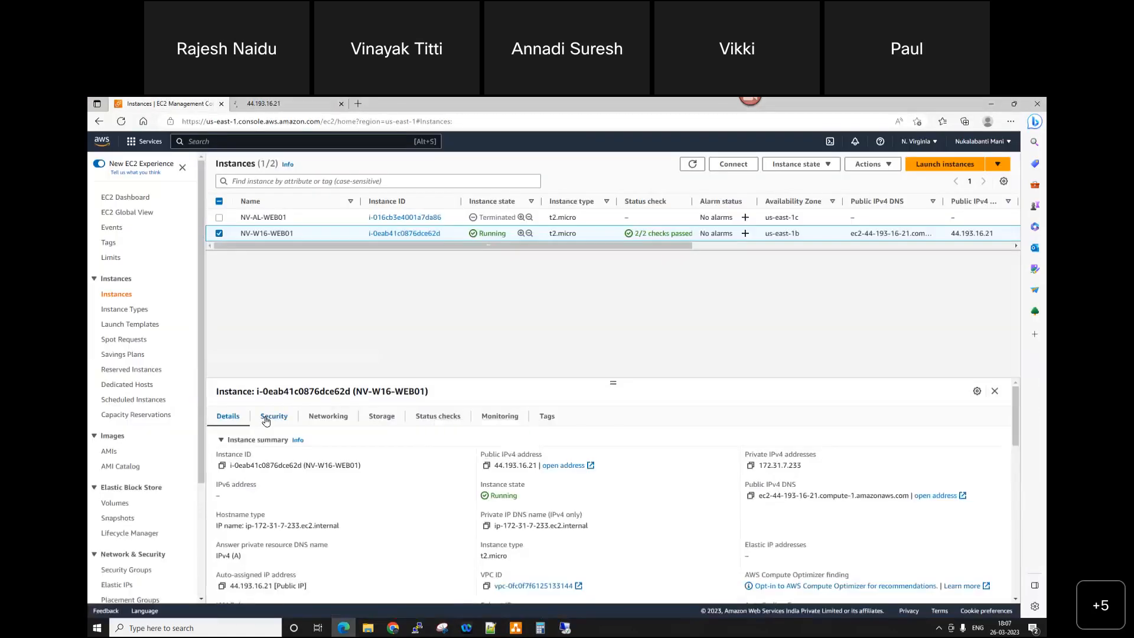
{"action": "left_click", "coordinate": [266, 417]}
{"action": "left_click", "coordinate": [280, 495]}
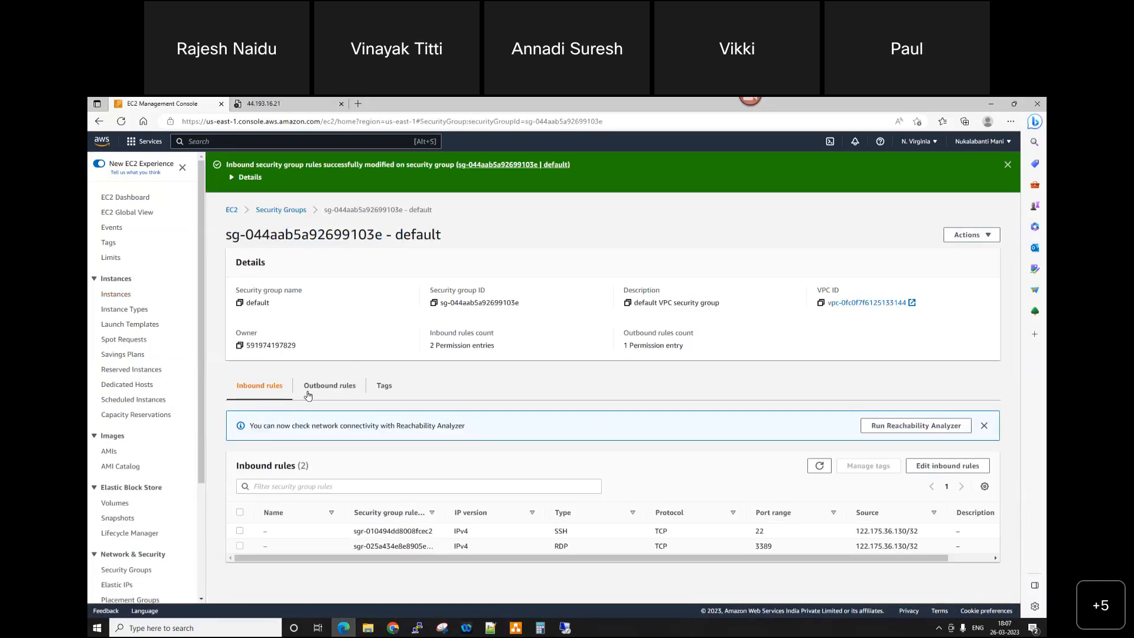
{"action": "left_click", "coordinate": [950, 466]}
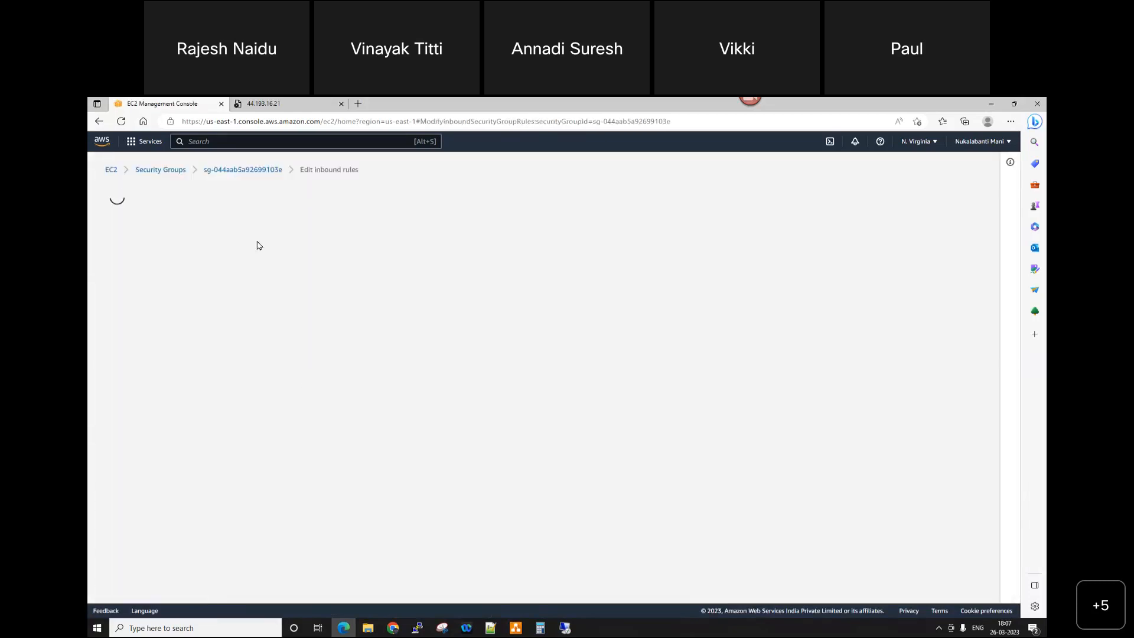
Step: Add an inbound HTTP rule on port 80 with source Anywhere (0.0.0.0/0) and save the security group rules
{"action": "left_click", "coordinate": [152, 380]}
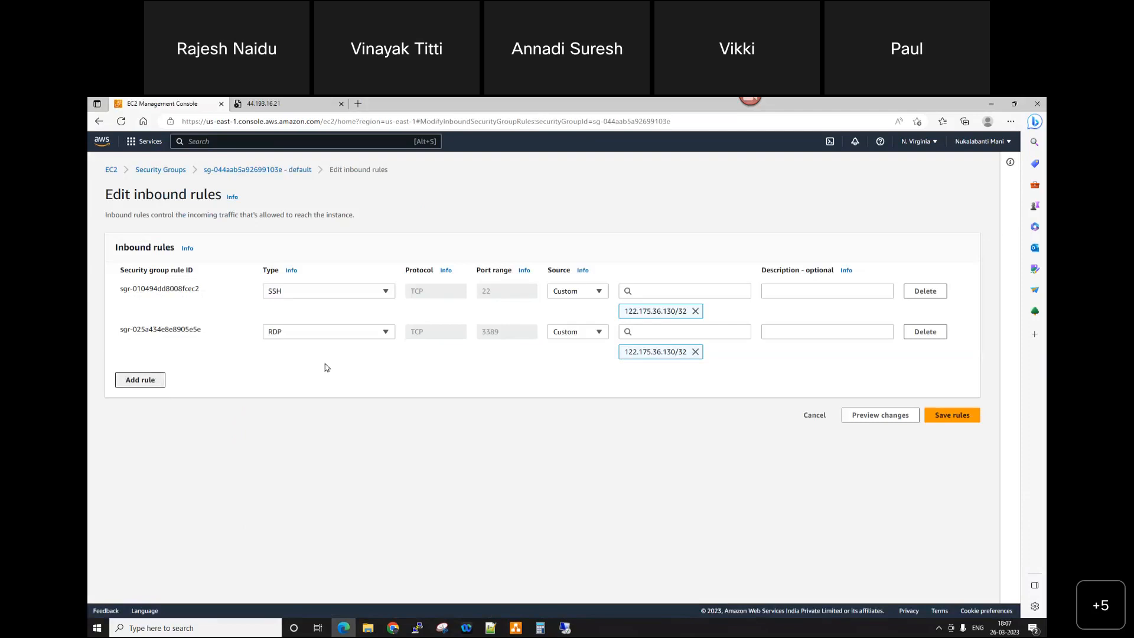
{"action": "left_click", "coordinate": [356, 374]}
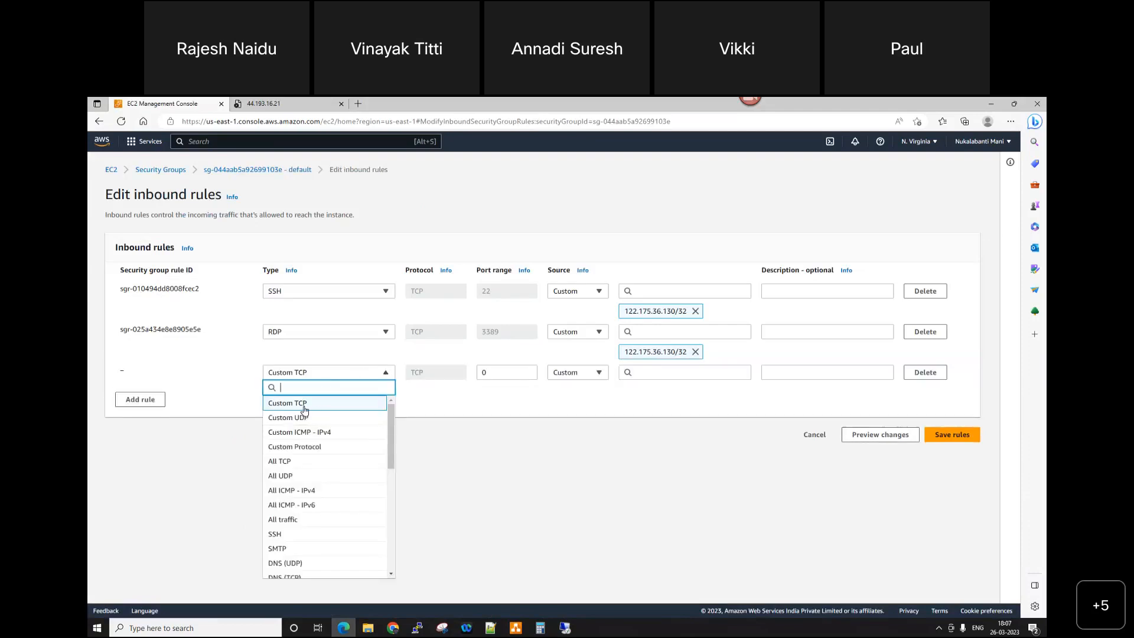
{"action": "type", "text": "htt"}
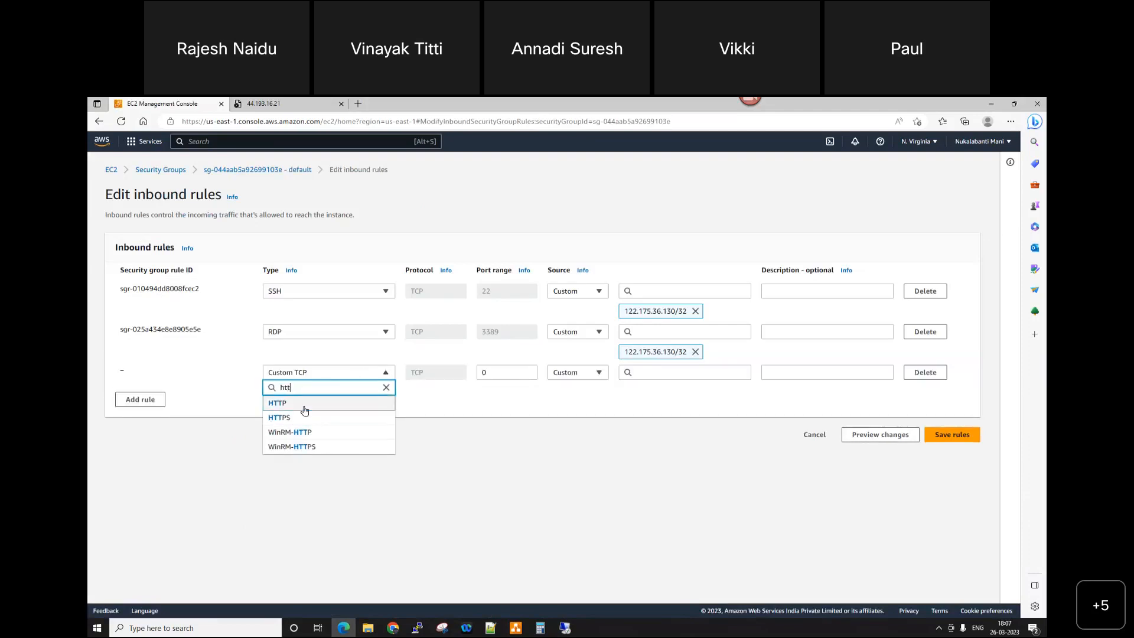
{"action": "left_click", "coordinate": [304, 402]}
{"action": "left_click", "coordinate": [571, 374]}
{"action": "left_click", "coordinate": [576, 403]}
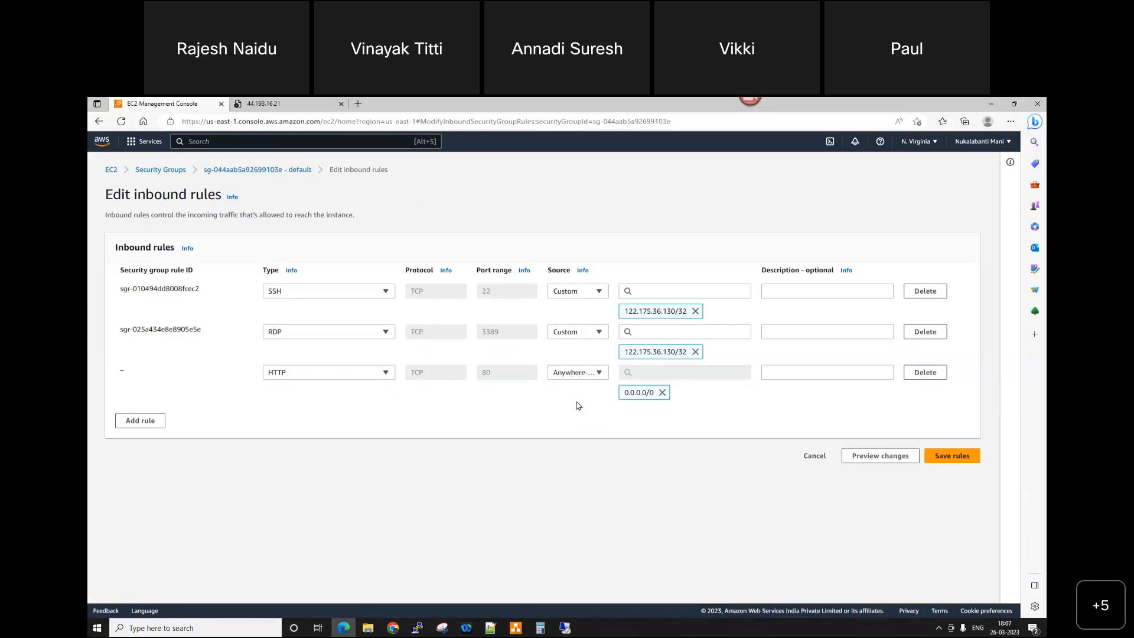
{"action": "left_click", "coordinate": [970, 459]}
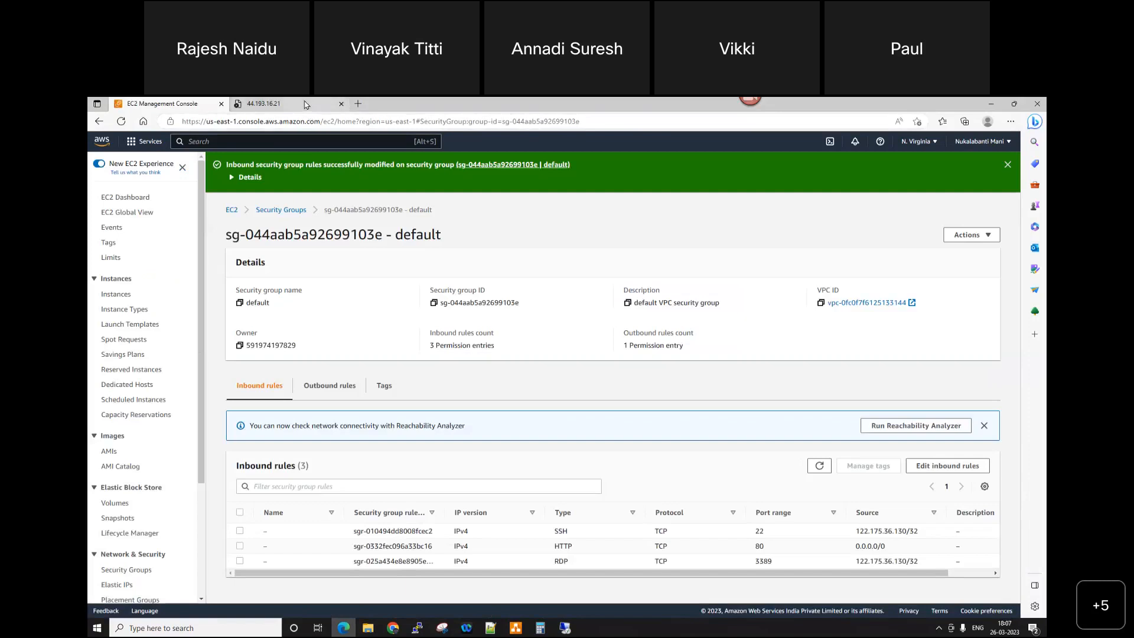
Step: Load 44.193.16.21 again in its browser tab to check the IIS welcome page
{"action": "left_click", "coordinate": [277, 104]}
{"action": "left_click", "coordinate": [277, 118]}
{"action": "key", "text": "Return"}
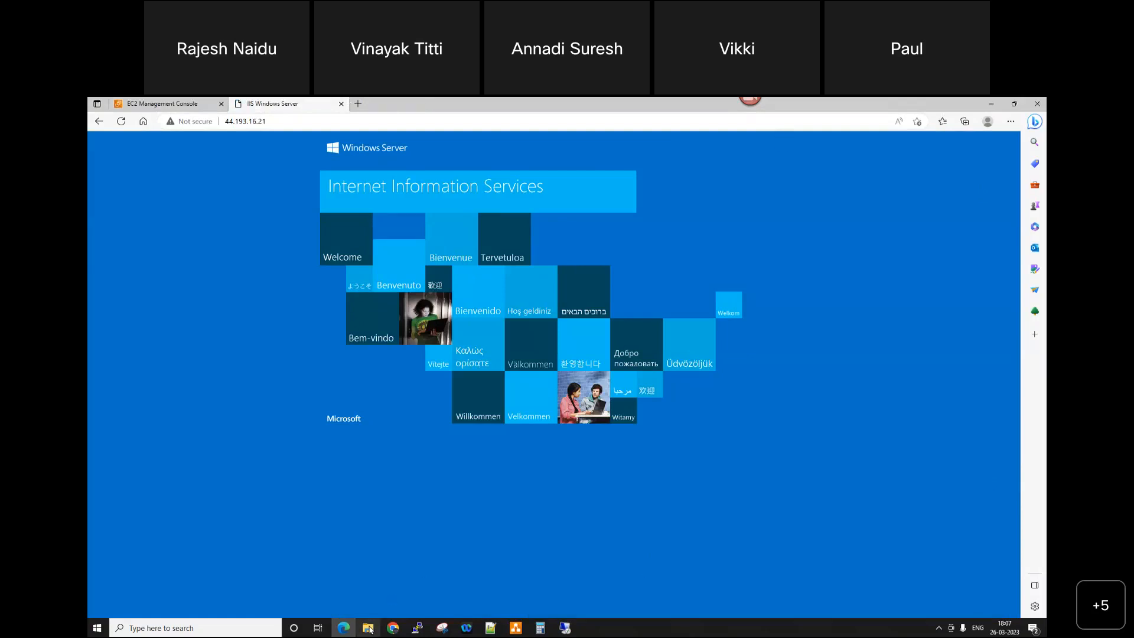
Step: Return to the remote session, open Internet Explorer 11 and complete its setup without the recommended settings
{"action": "mouse_move", "coordinate": [369, 630]}
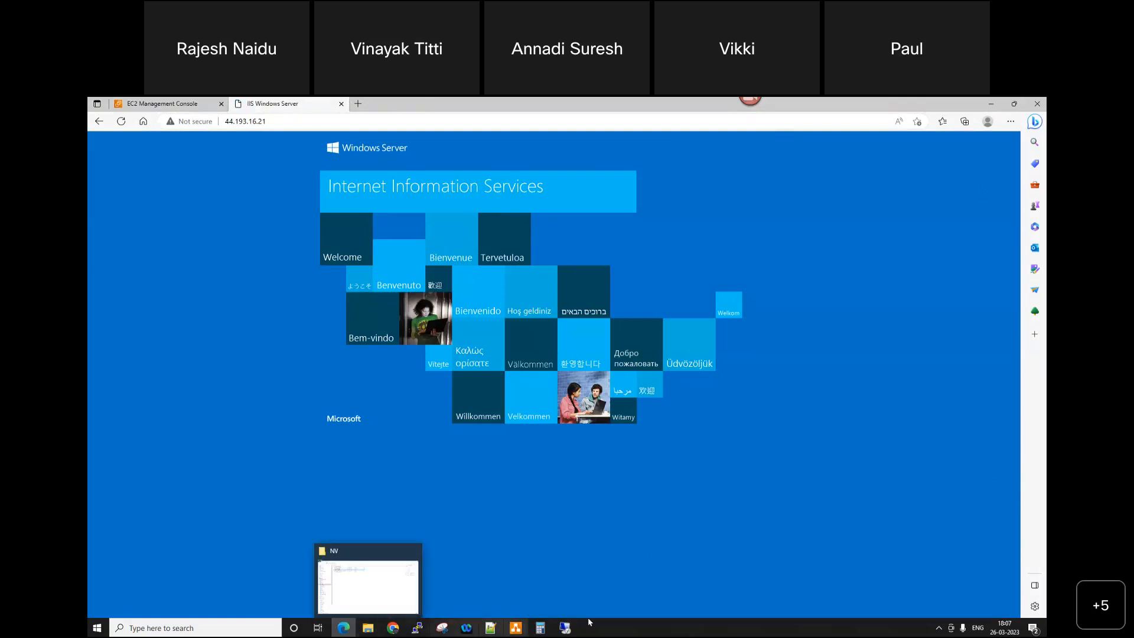
{"action": "left_click", "coordinate": [569, 630]}
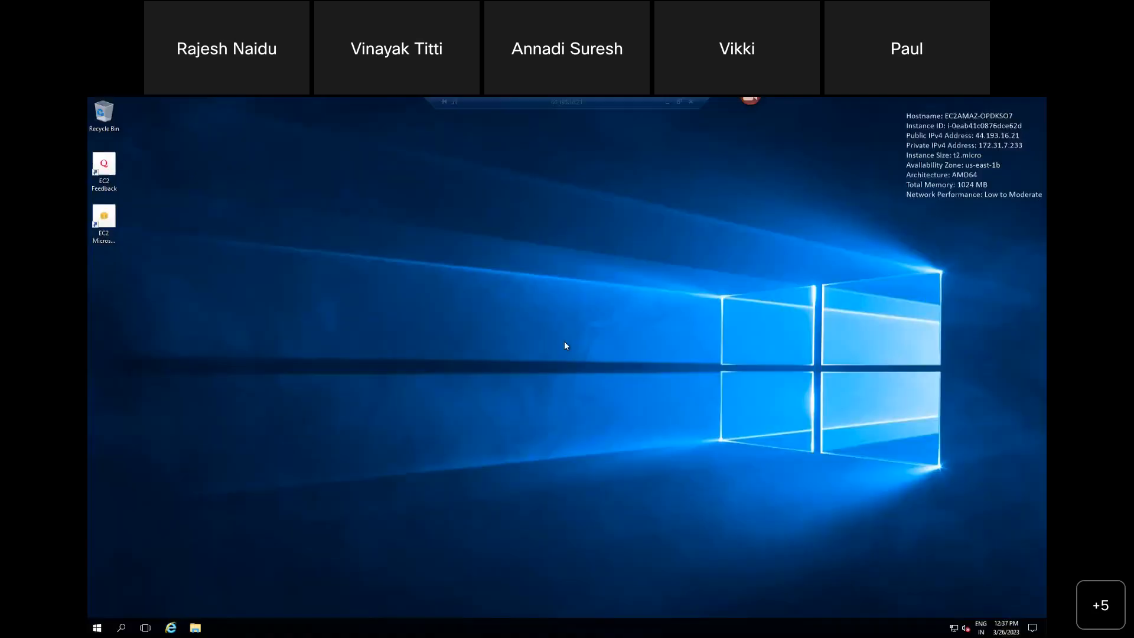
{"action": "left_click", "coordinate": [171, 628]}
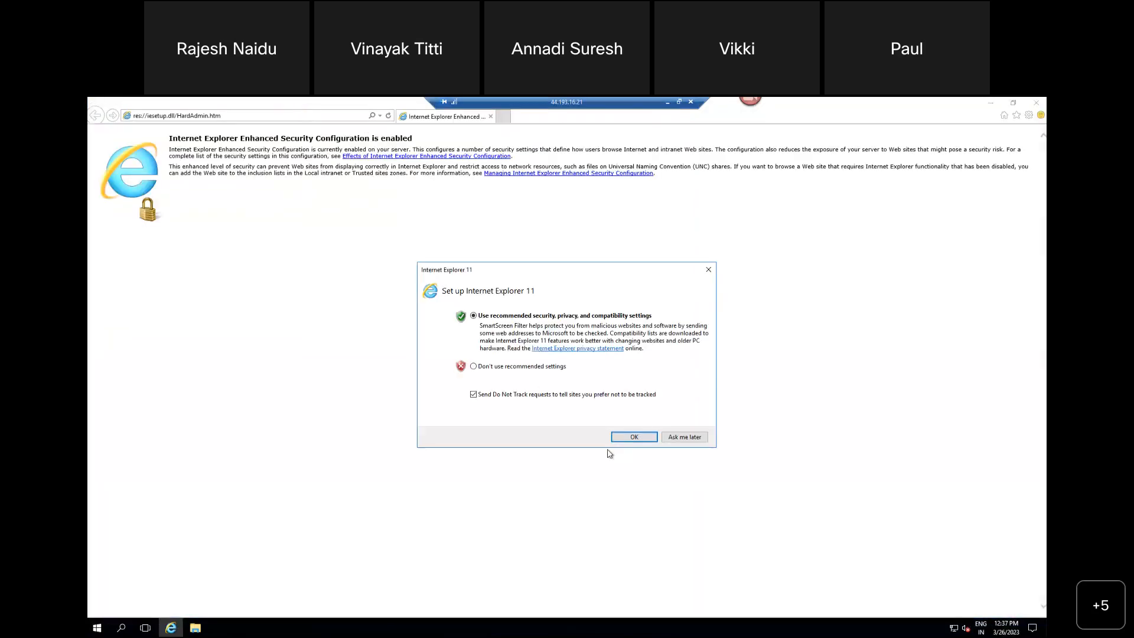
{"action": "left_click", "coordinate": [518, 368]}
{"action": "left_click", "coordinate": [632, 438]}
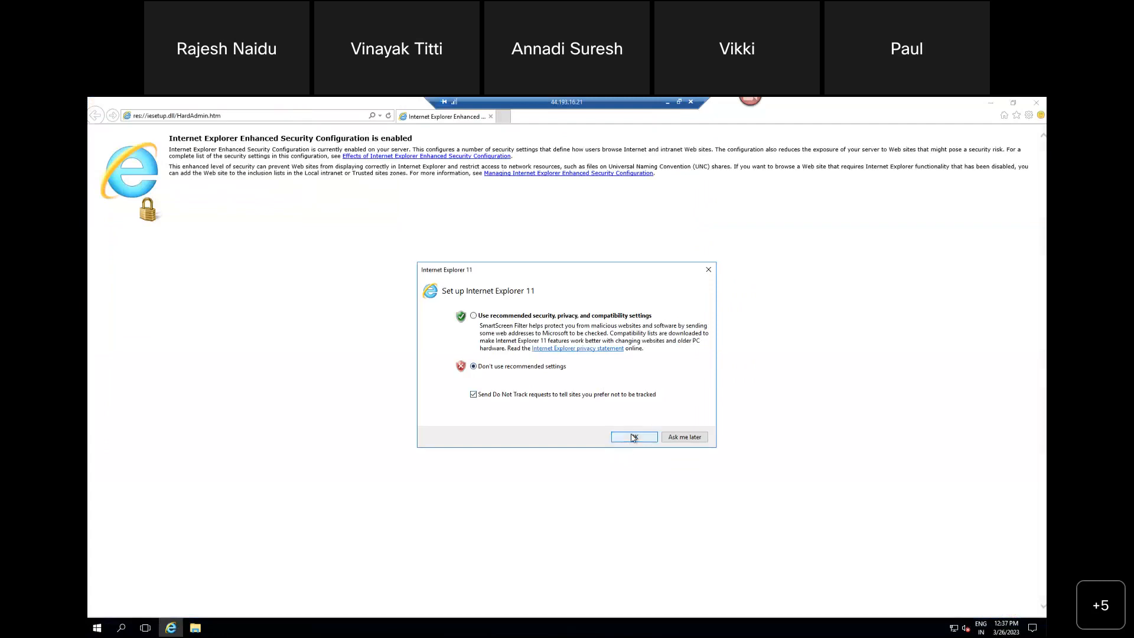
Step: Try to load google.com in Internet Explorer, dismiss the security alert and blocked-content dialogs, and close the browser
{"action": "left_click", "coordinate": [279, 115]}
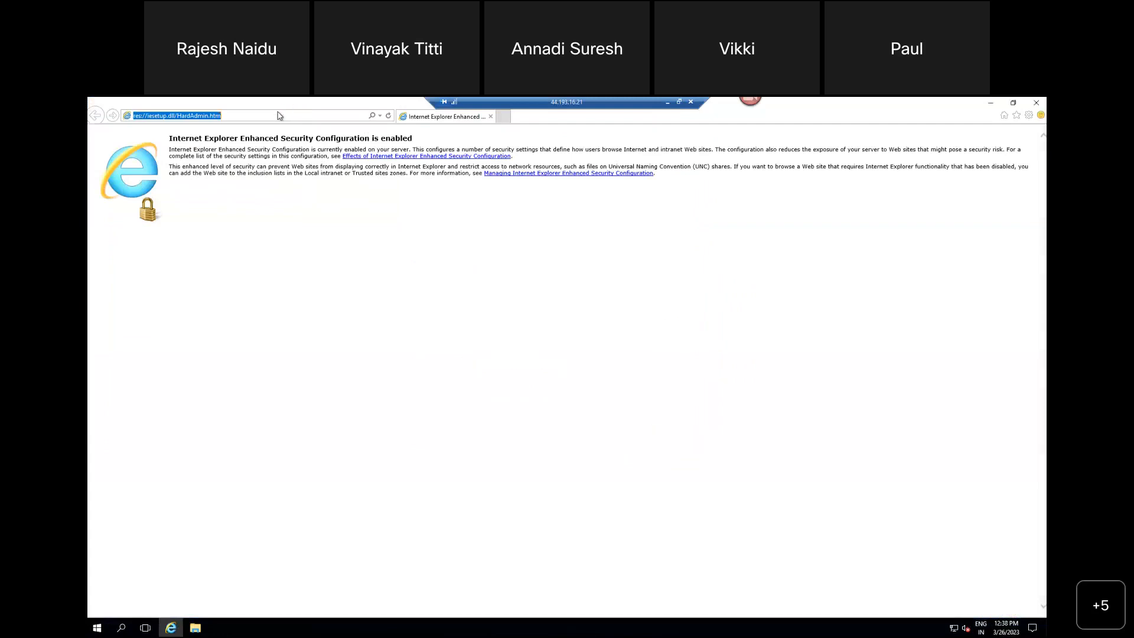
{"action": "type", "text": "google.com"}
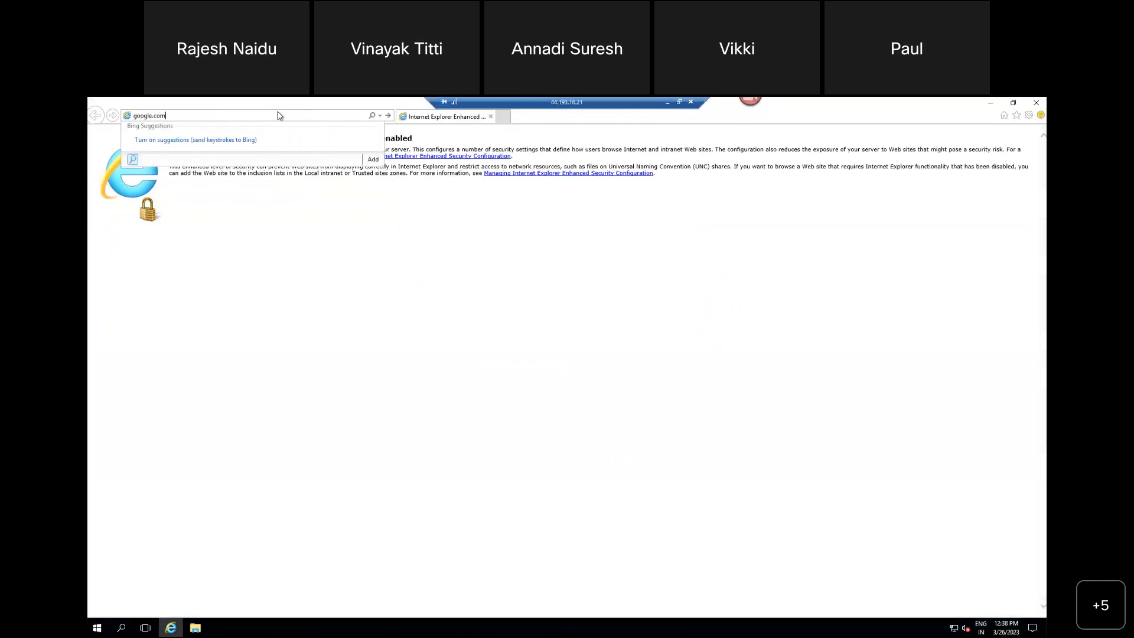
{"action": "key", "text": "Return"}
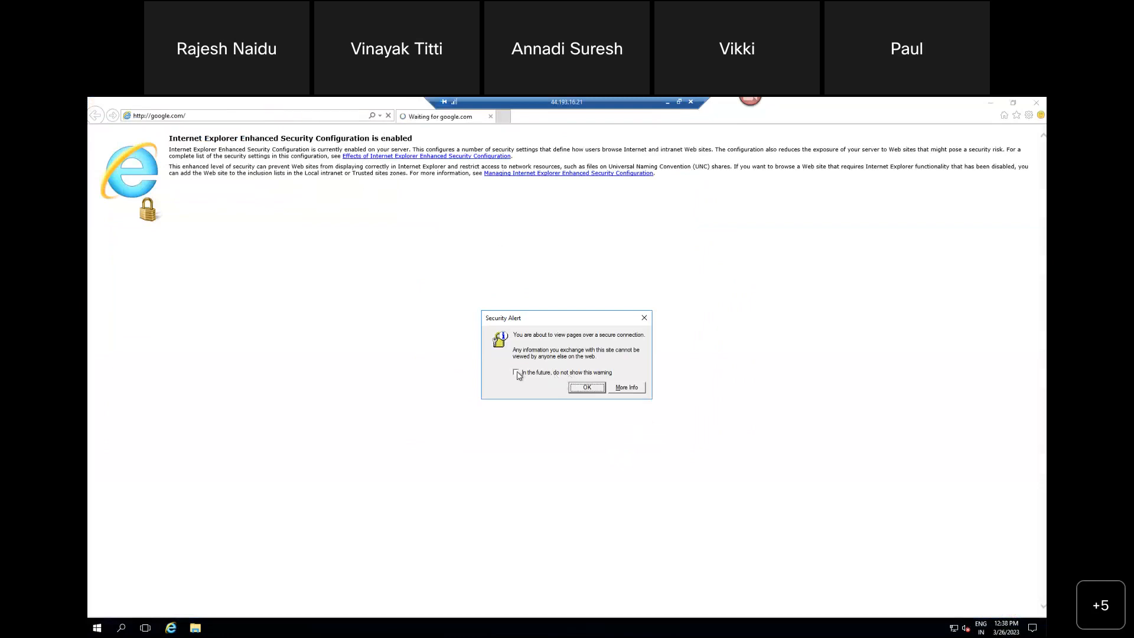
{"action": "left_click", "coordinate": [571, 373]}
{"action": "left_click", "coordinate": [586, 388]}
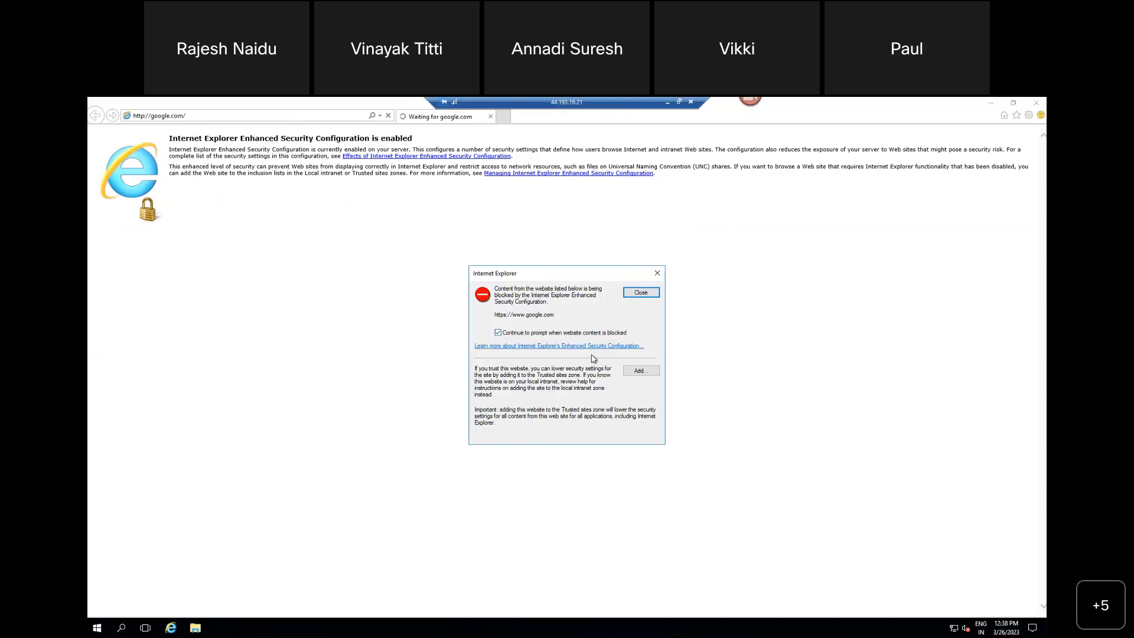
{"action": "left_click", "coordinate": [658, 274]}
{"action": "left_click", "coordinate": [657, 274]}
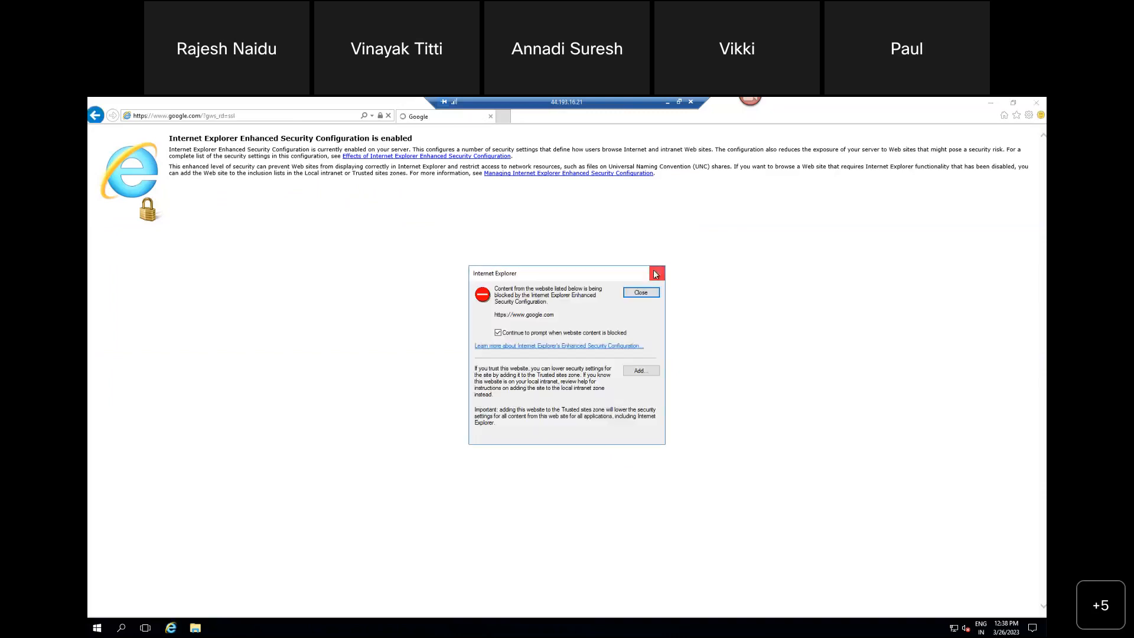
{"action": "left_click", "coordinate": [1038, 103]}
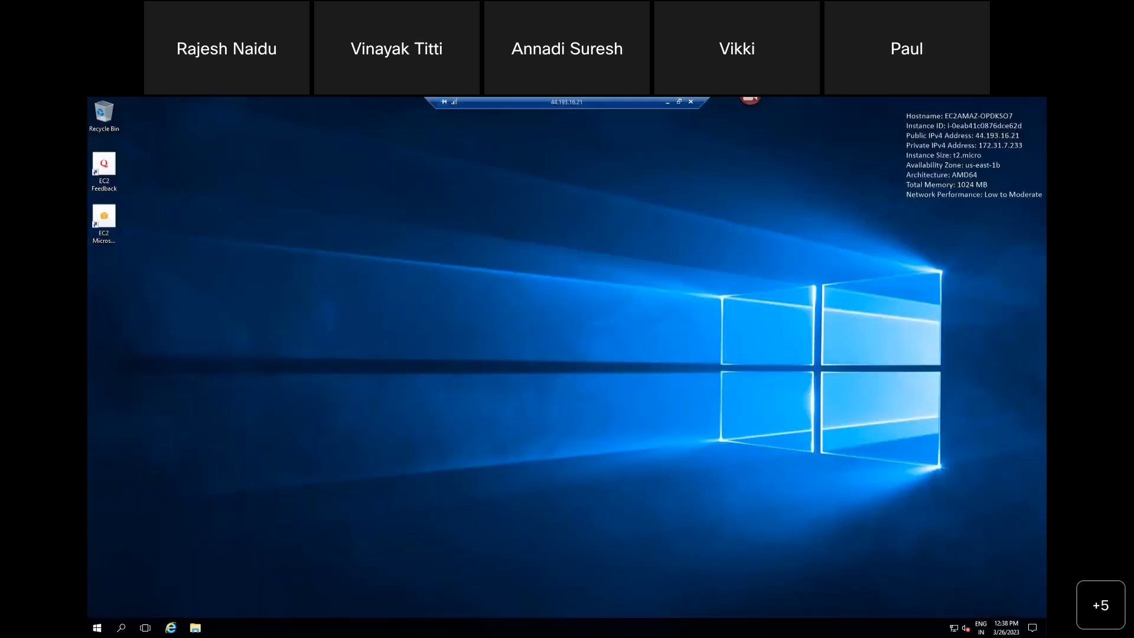
Step: Turn off IE Enhanced Security Configuration for both Administrators and Users in Server Manager's Local Server properties, then close Server Manager
{"action": "left_click", "coordinate": [90, 627]}
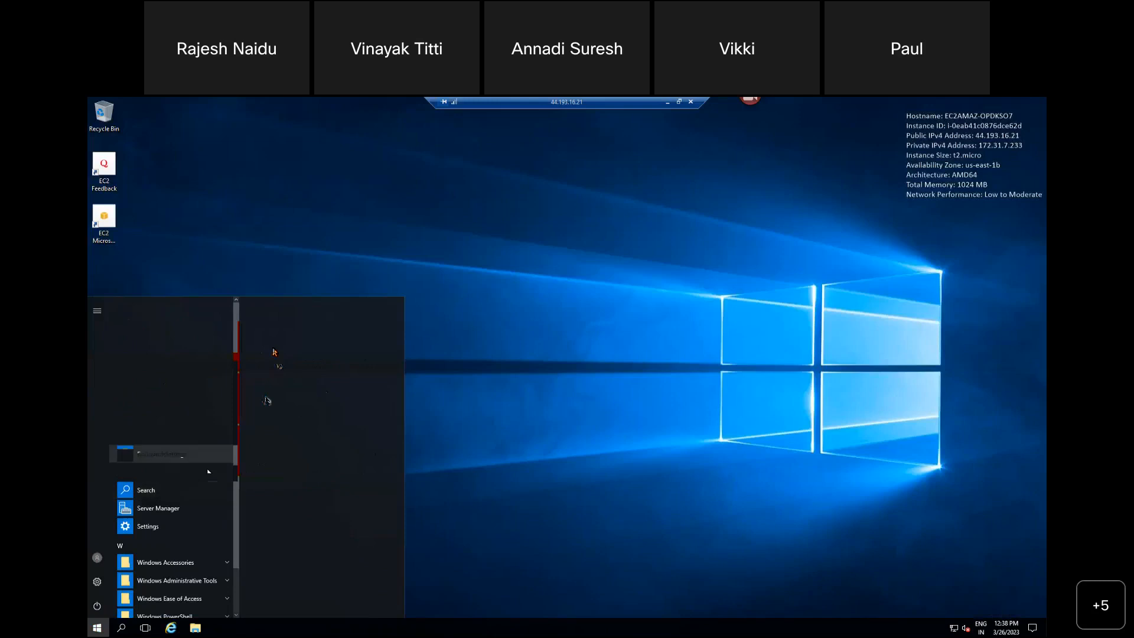
{"action": "left_click", "coordinate": [701, 374]}
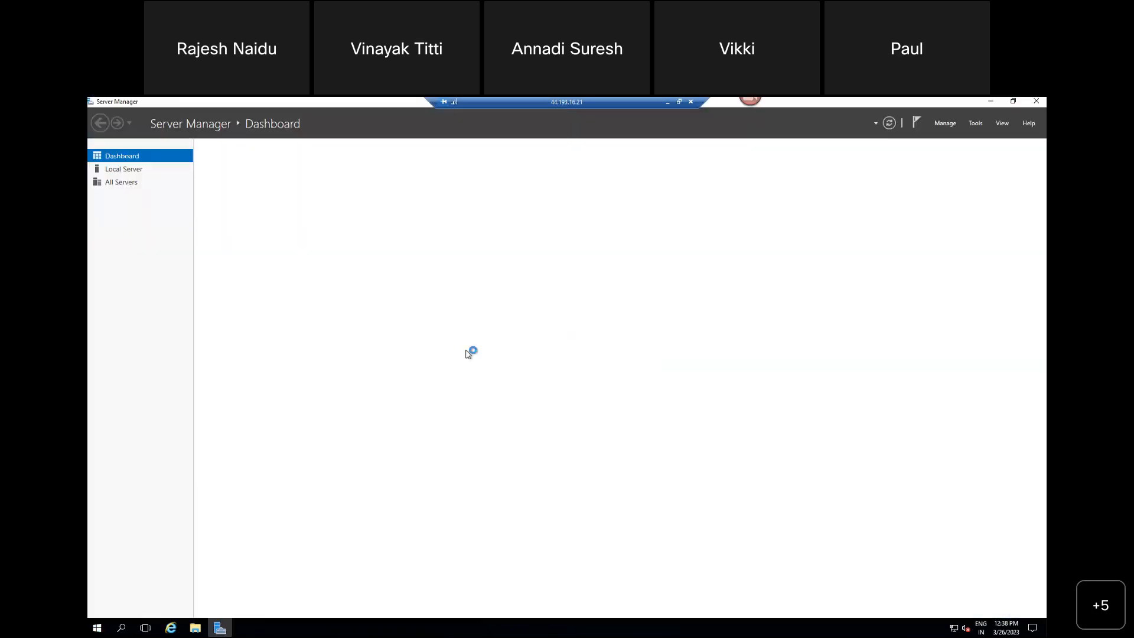
{"action": "left_click", "coordinate": [138, 170]}
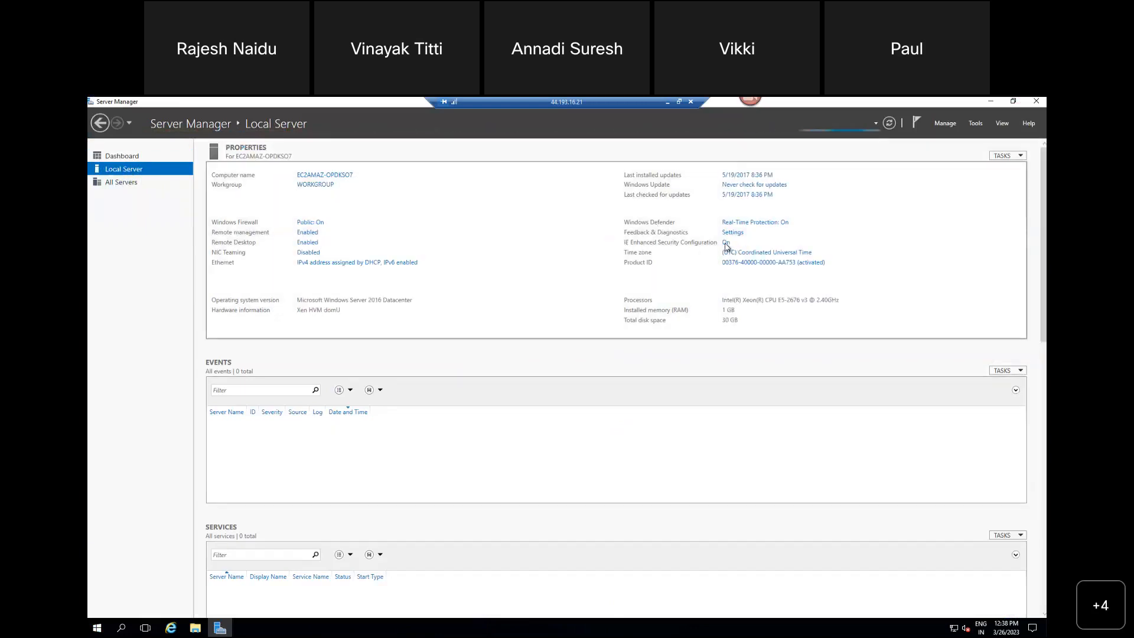
{"action": "left_click", "coordinate": [726, 242]}
{"action": "left_click", "coordinate": [502, 348]}
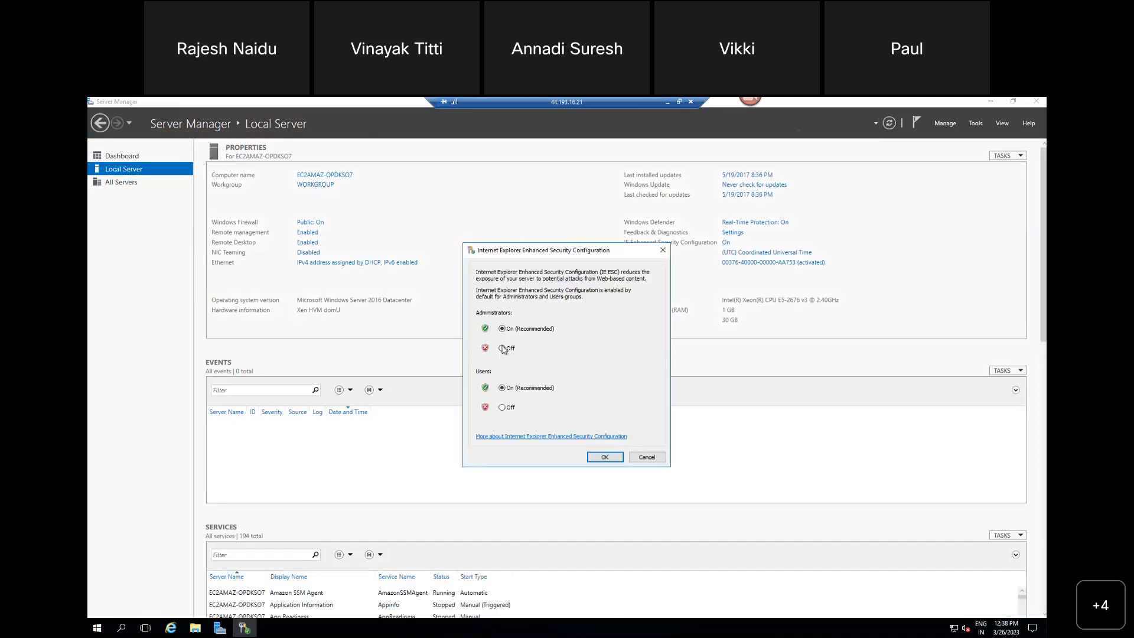
{"action": "left_click", "coordinate": [502, 407]}
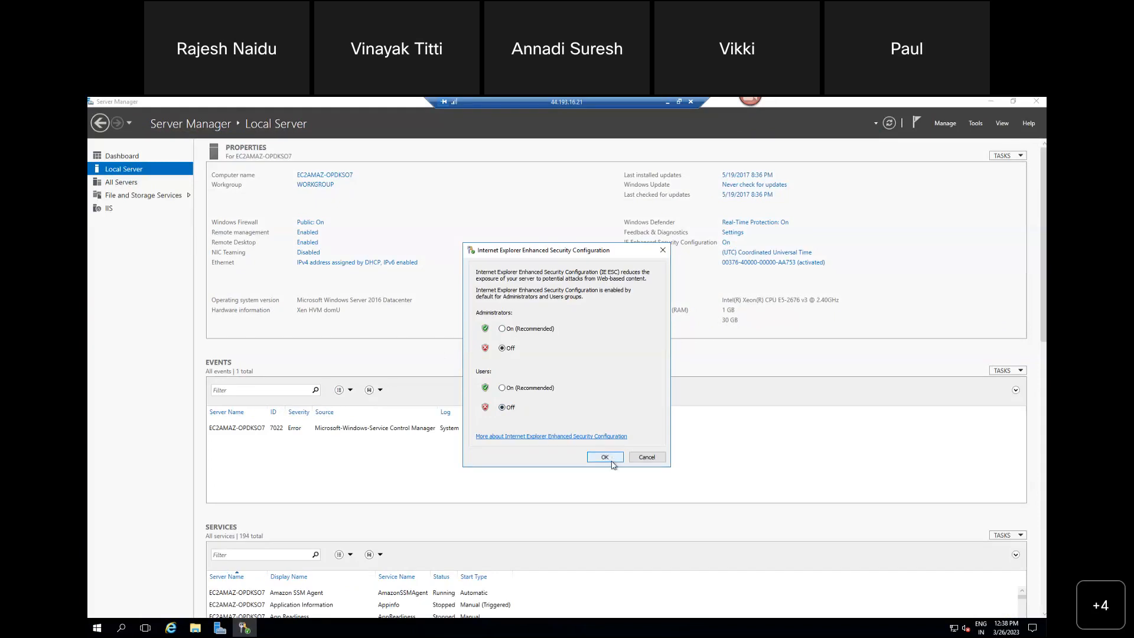
{"action": "key", "text": "Return"}
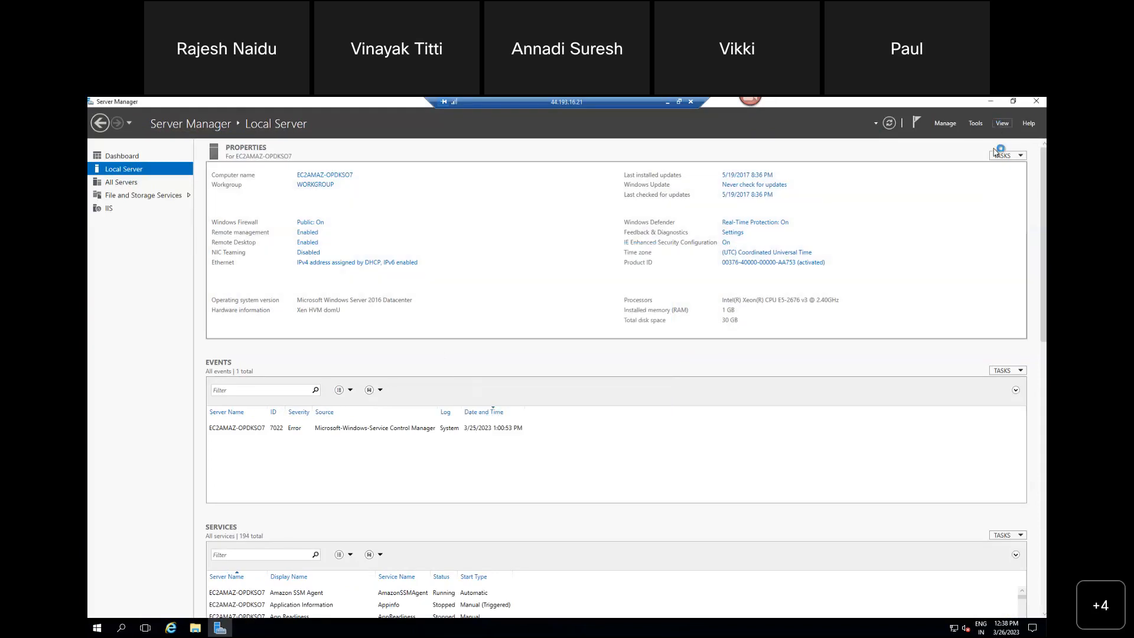
{"action": "left_click", "coordinate": [1038, 106]}
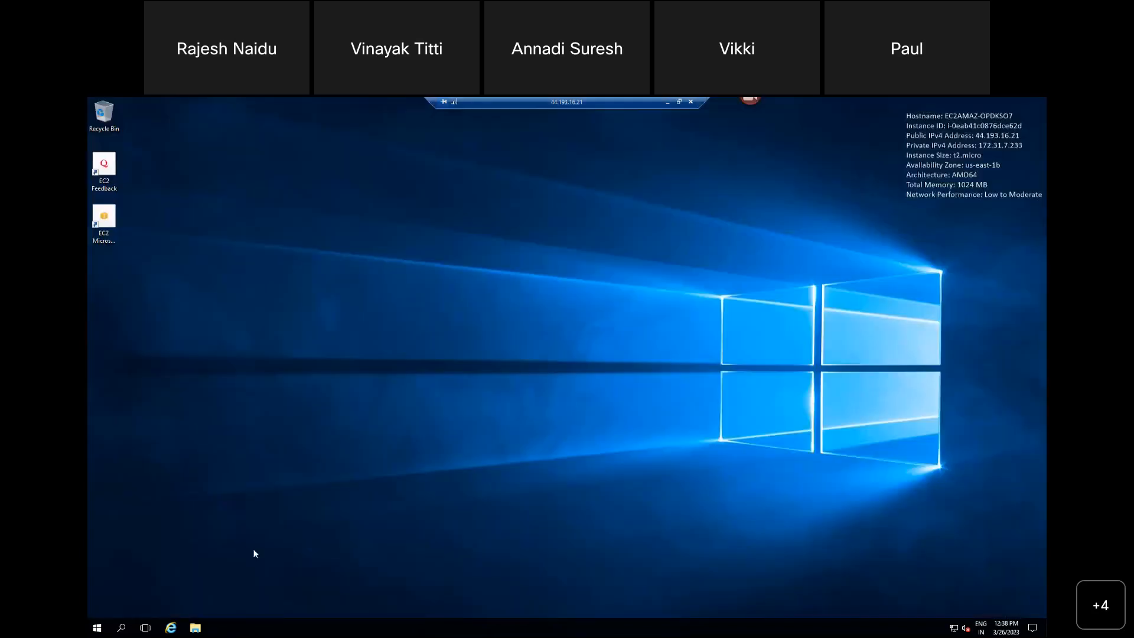
Step: Reopen Internet Explorer on the remote server and load the Google home page
{"action": "left_click", "coordinate": [171, 629]}
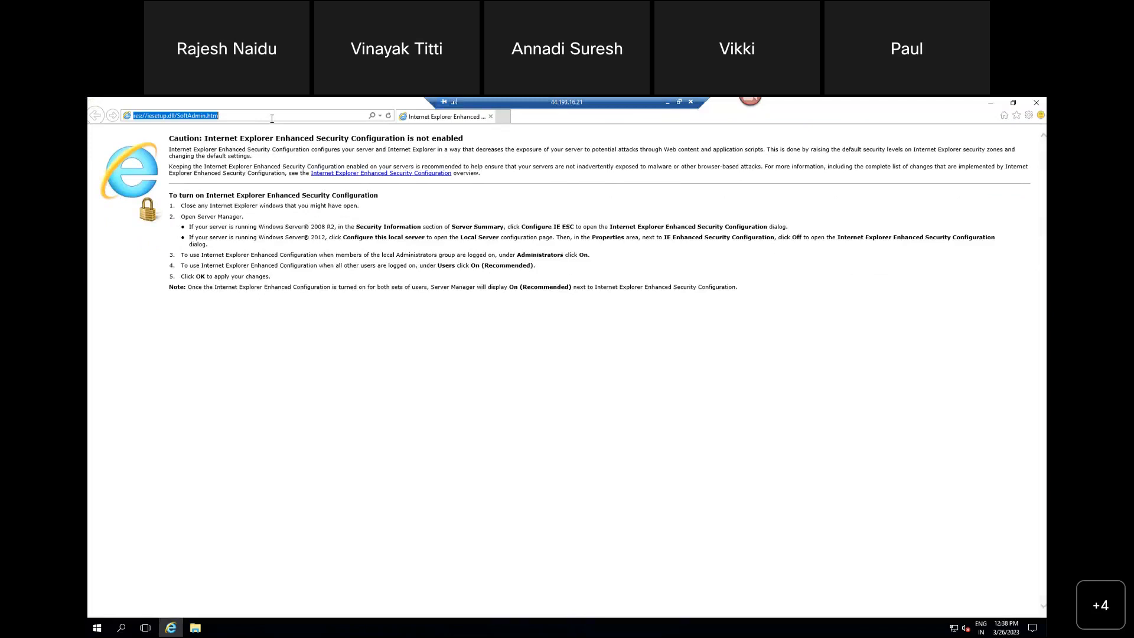
{"action": "type", "text": "goo"}
{"action": "key", "text": "Right"}
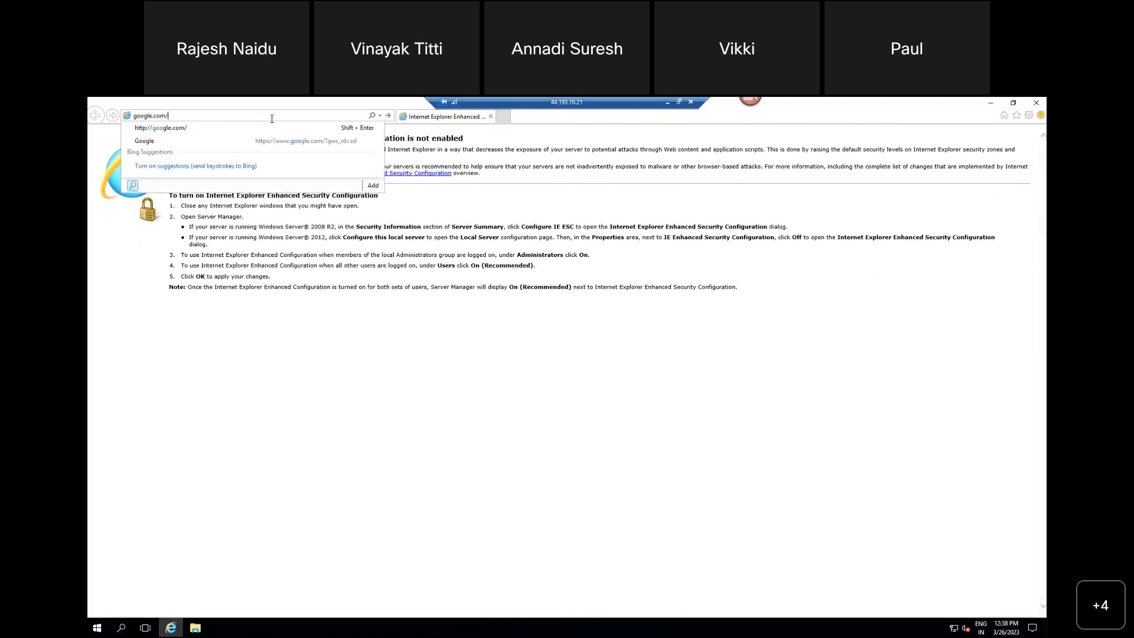
{"action": "left_click", "coordinate": [261, 142]}
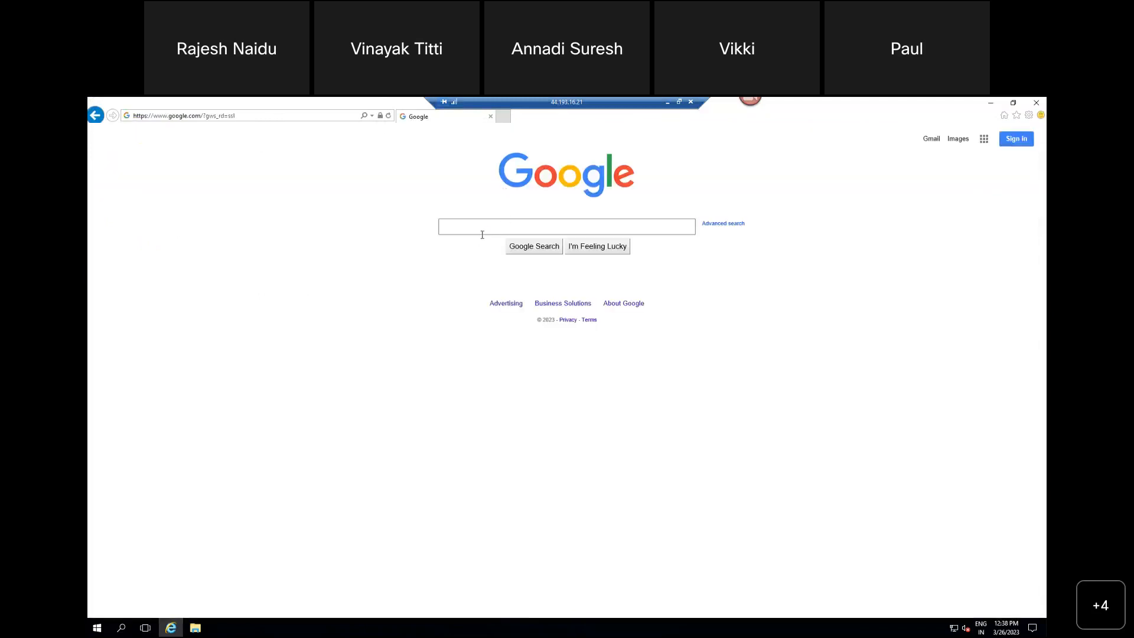
Step: Search Google for "free html templates"
{"action": "left_click", "coordinate": [599, 222]}
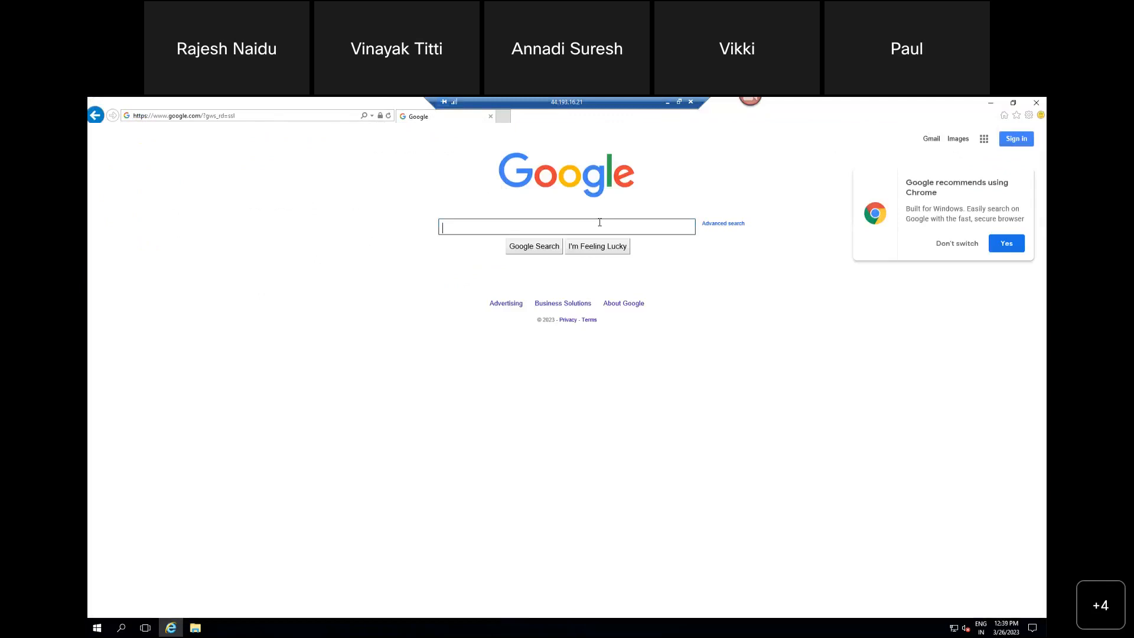
{"action": "type", "text": "free cc"}
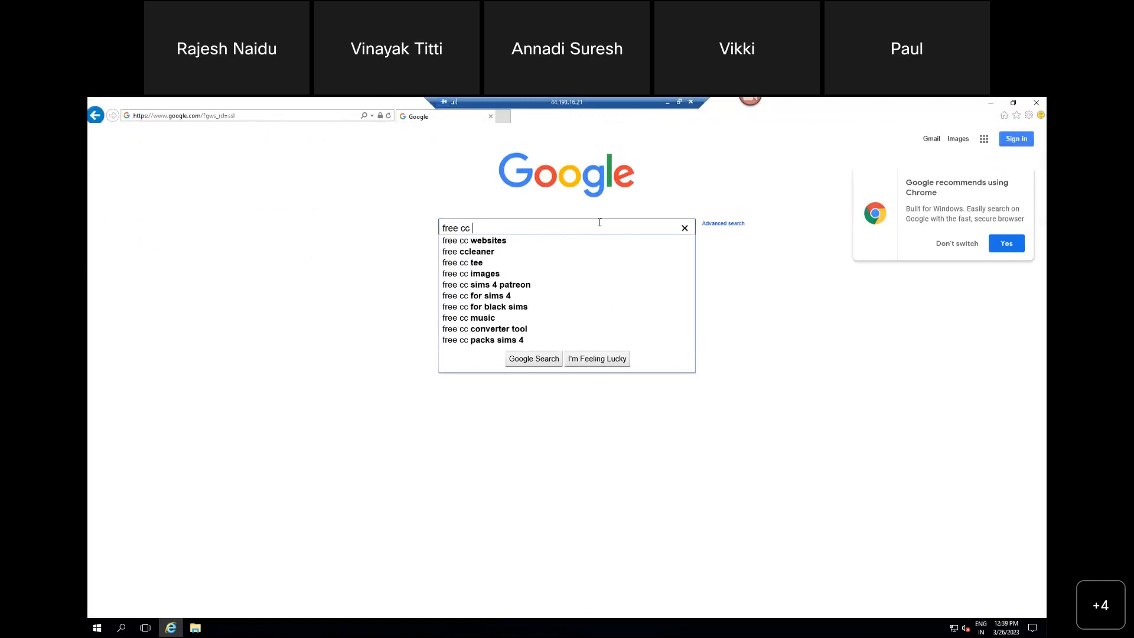
{"action": "key", "text": "Down"}
{"action": "key", "text": "BackSpace"}
{"action": "key", "text": "BackSpace"}
{"action": "key", "text": "BackSpace"}
{"action": "key", "text": "BackSpace"}
{"action": "key", "text": "BackSpace"}
{"action": "key", "text": "BackSpace"}
{"action": "key", "text": "BackSpace"}
{"action": "key", "text": "BackSpace"}
{"action": "key", "text": "BackSpace"}
{"action": "key", "text": "BackSpace"}
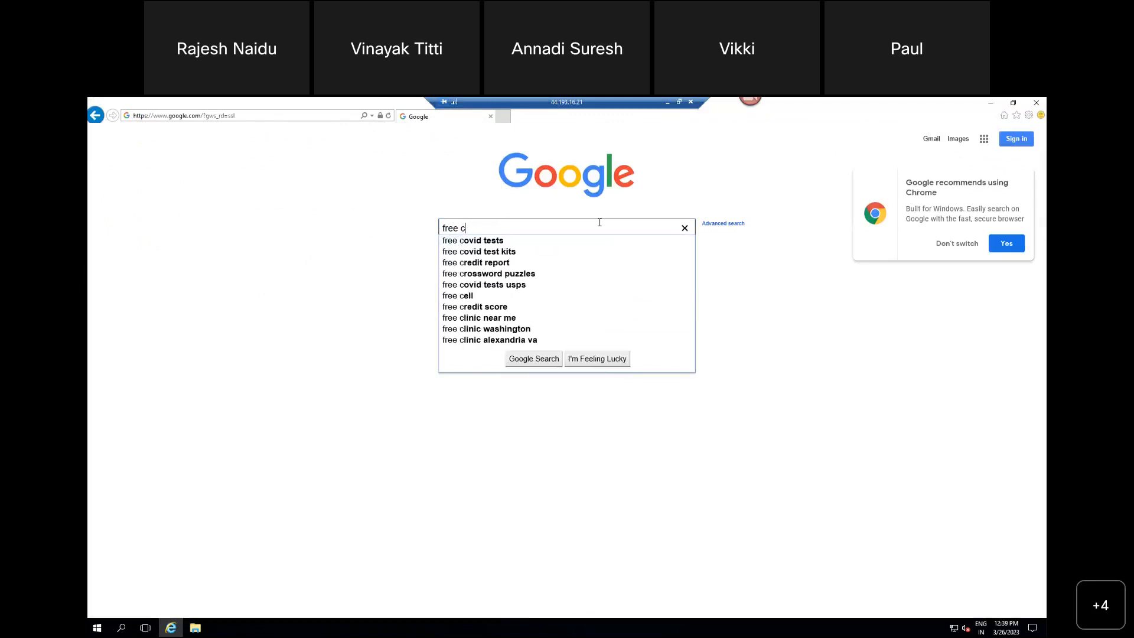
{"action": "key", "text": "BackSpace"}
{"action": "type", "text": "html"}
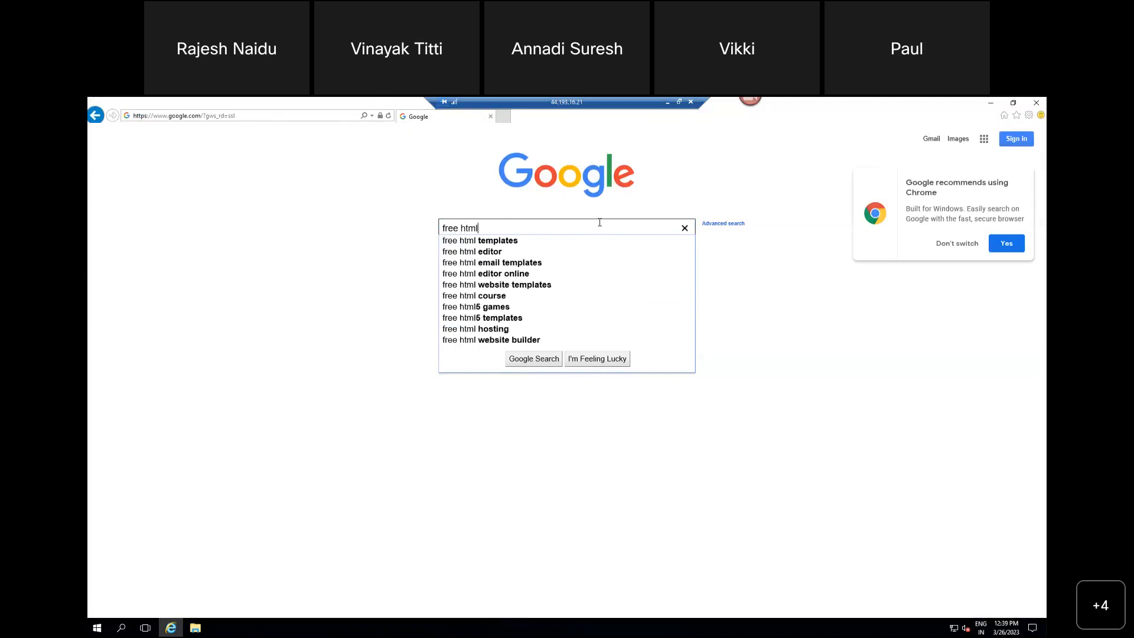
{"action": "key", "text": "Down"}
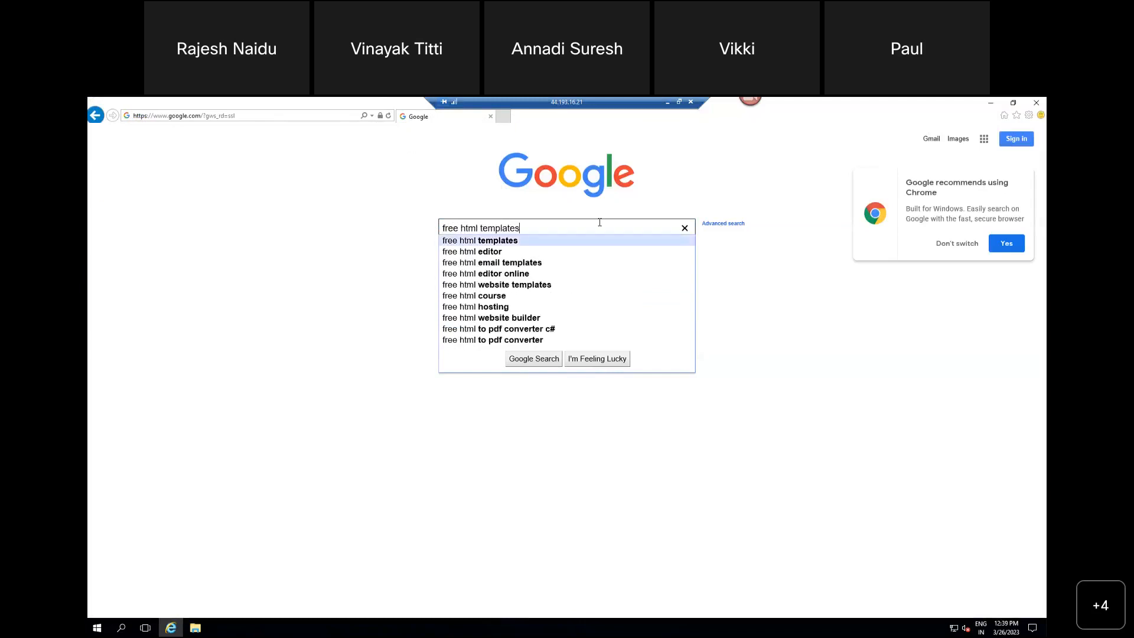
{"action": "key", "text": "Return"}
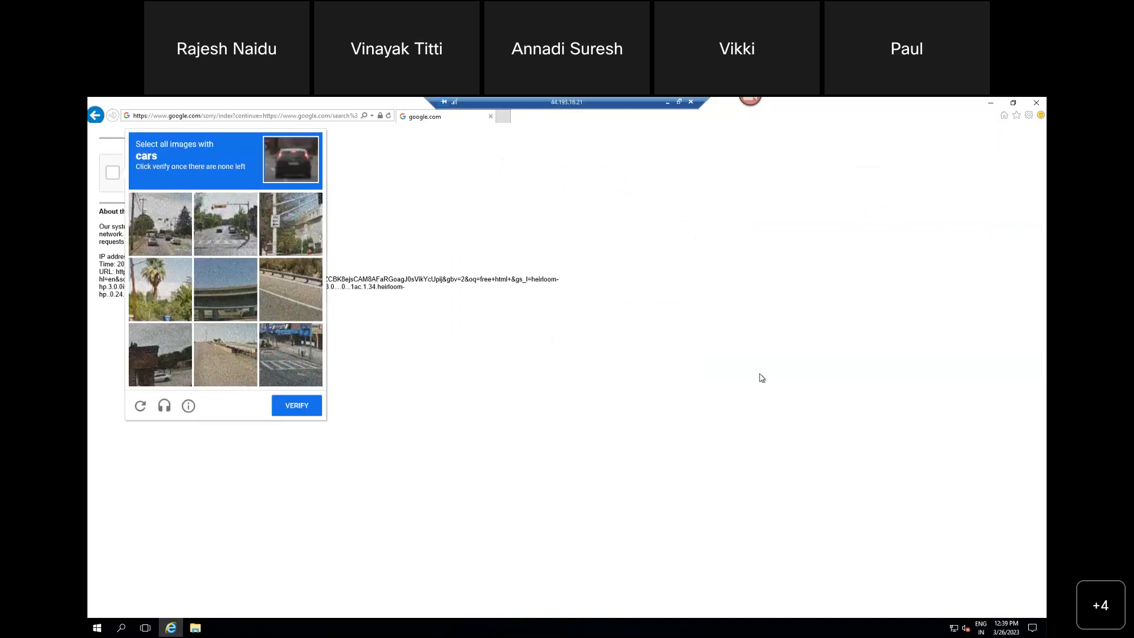
Step: Complete the image verification by selecting all pictures with cars, including the newly loaded ones
{"action": "left_click", "coordinate": [168, 342]}
{"action": "left_click", "coordinate": [166, 233]}
{"action": "left_click", "coordinate": [225, 223]}
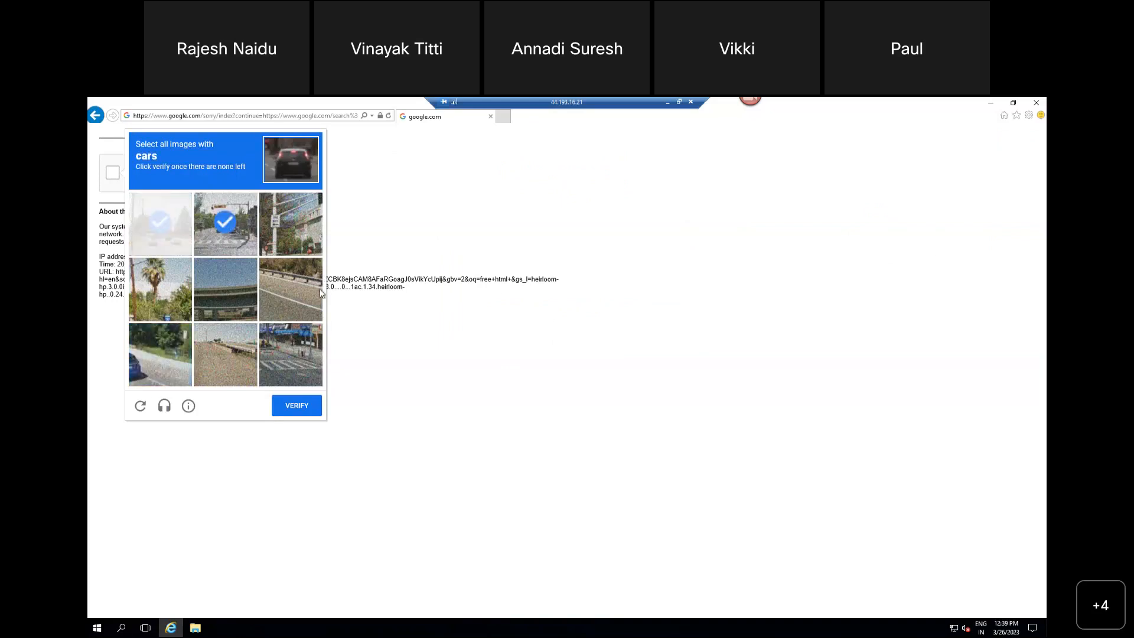
{"action": "left_click", "coordinate": [307, 412]}
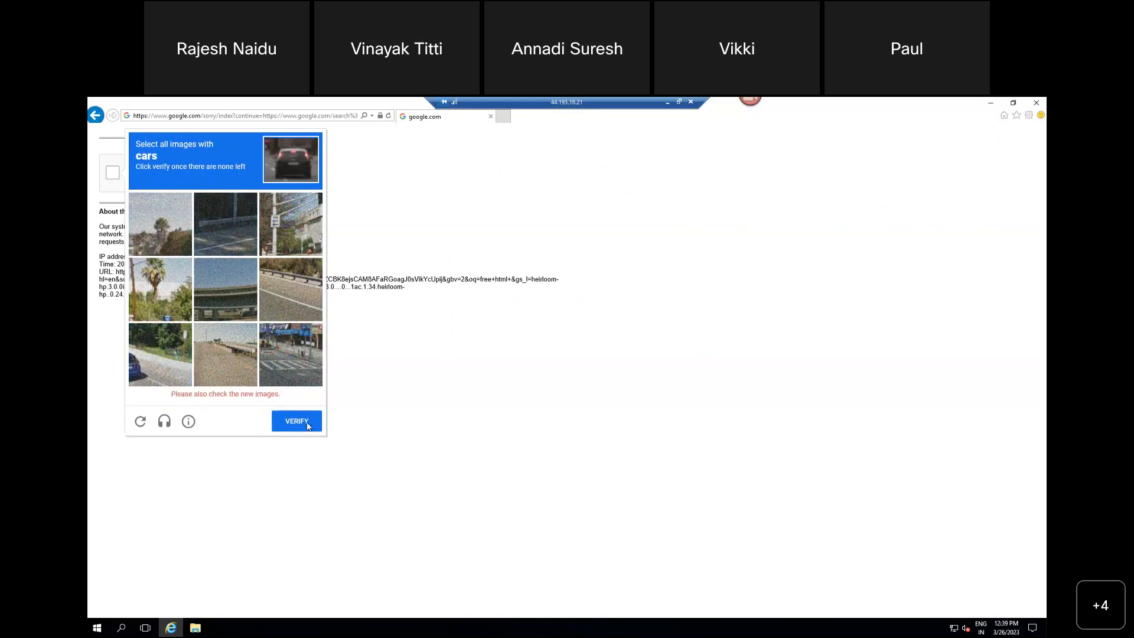
{"action": "left_click", "coordinate": [160, 355]}
{"action": "left_click", "coordinate": [306, 407]}
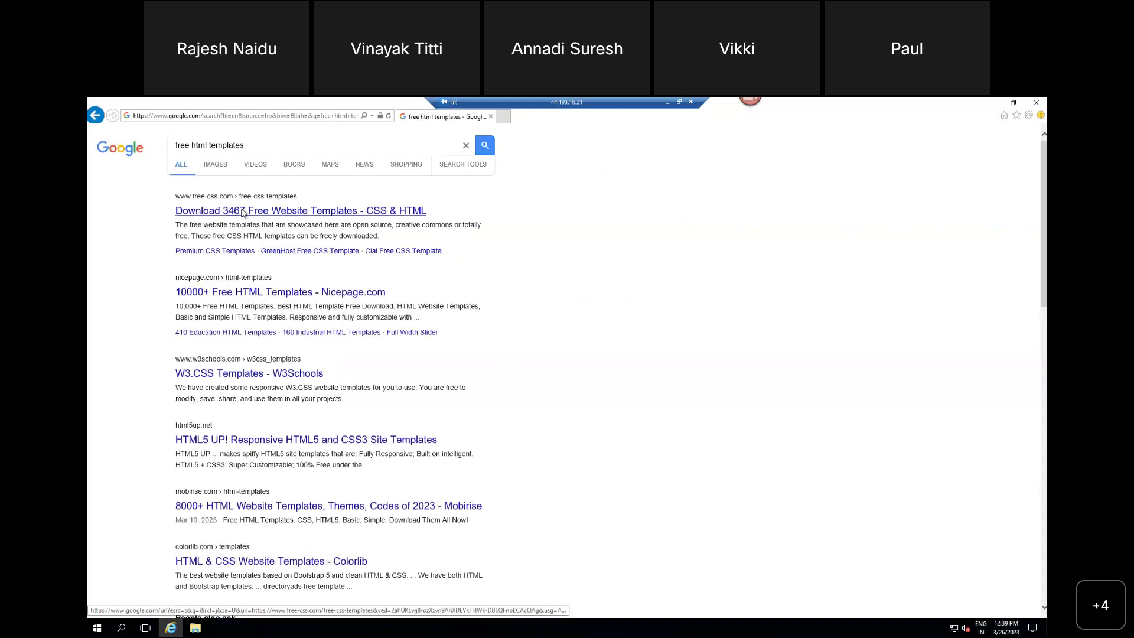
Step: Open the free-css.com search result, browse its free website templates and open the Zon template's page
{"action": "left_click", "coordinate": [242, 212]}
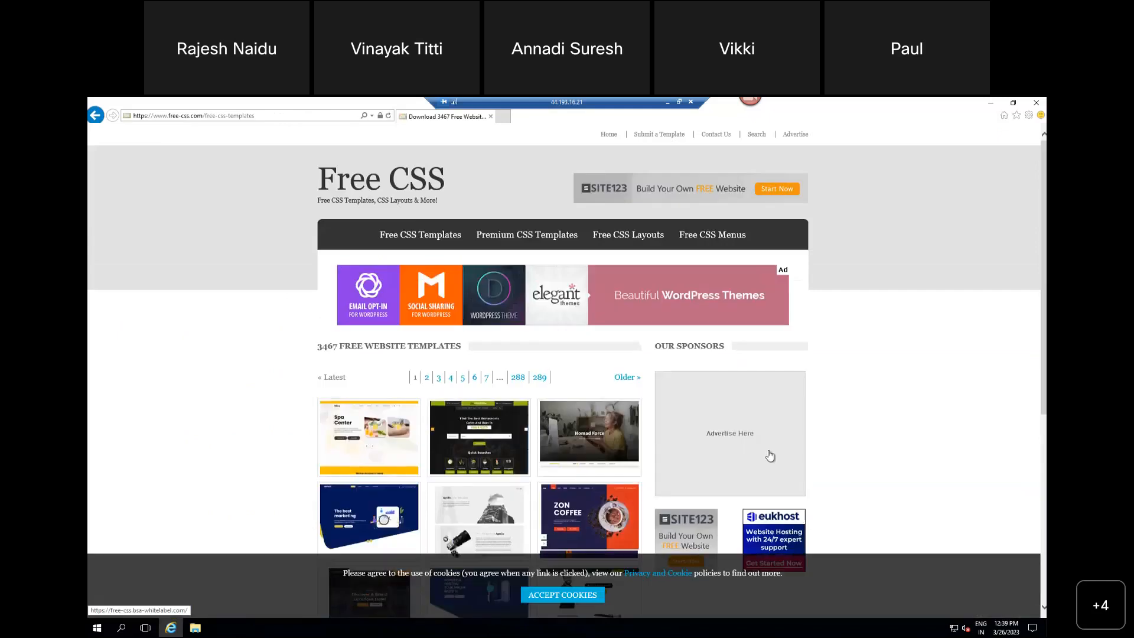
{"action": "scroll", "coordinate": [771, 454], "scroll_direction": "down", "scroll_amount": 1}
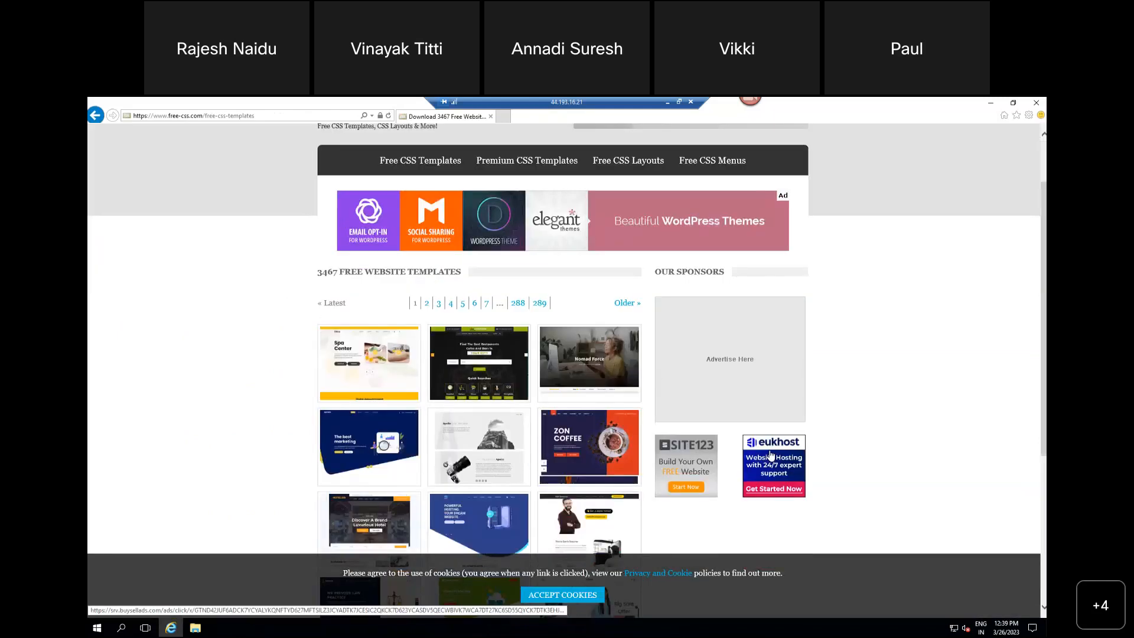
{"action": "scroll", "coordinate": [771, 455], "scroll_direction": "down", "scroll_amount": 1}
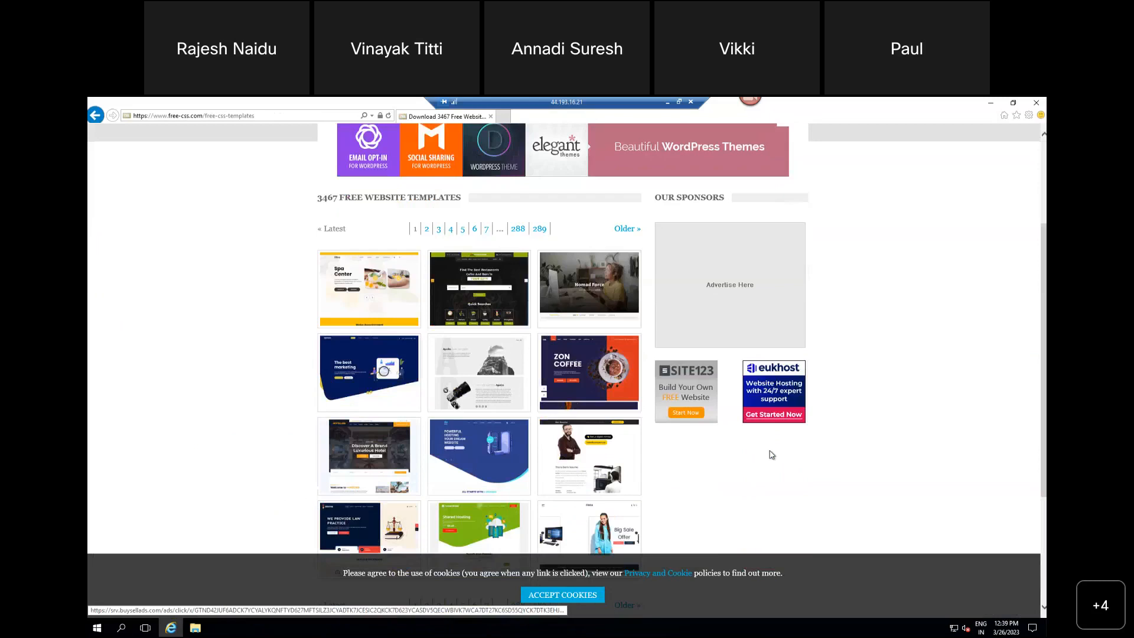
{"action": "scroll", "coordinate": [597, 467], "scroll_direction": "down", "scroll_amount": 2}
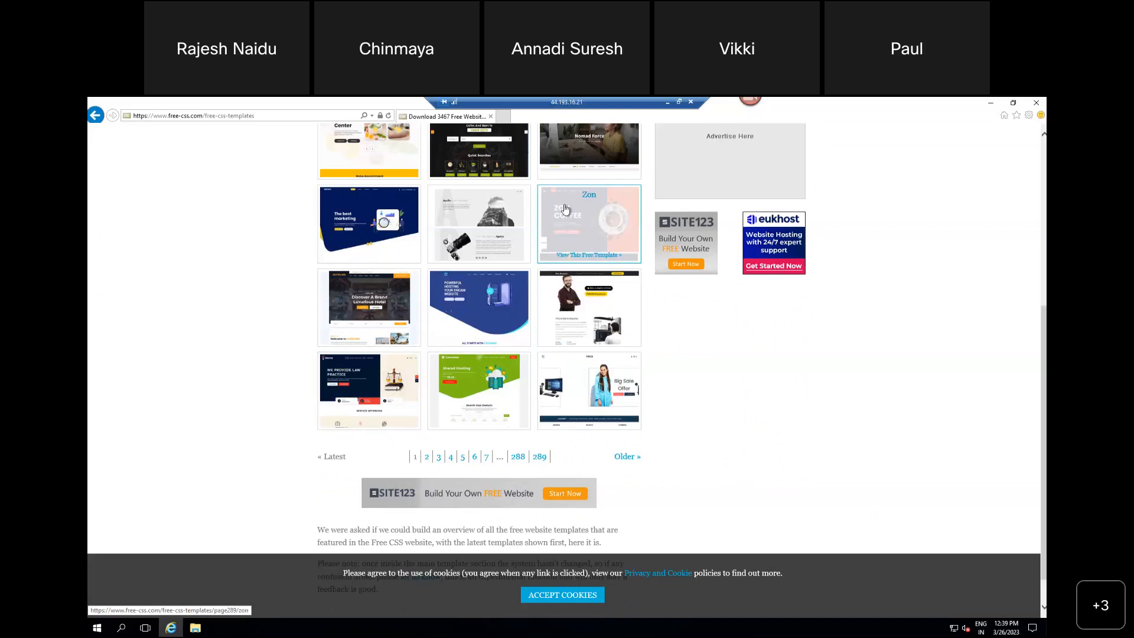
{"action": "left_click", "coordinate": [591, 236]}
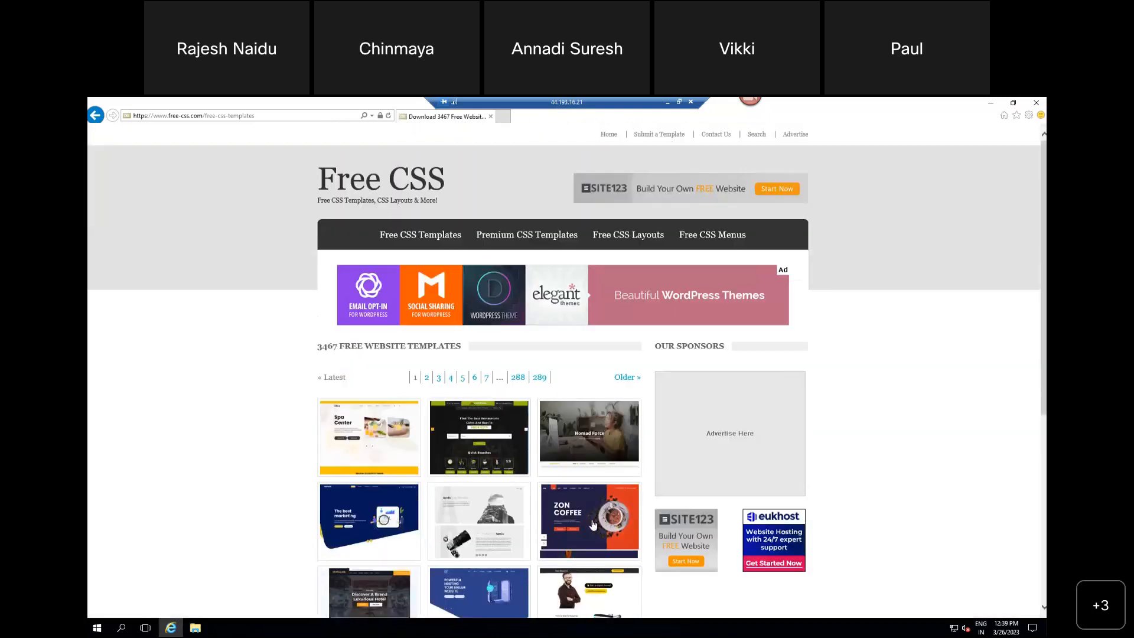
{"action": "left_click", "coordinate": [593, 524]}
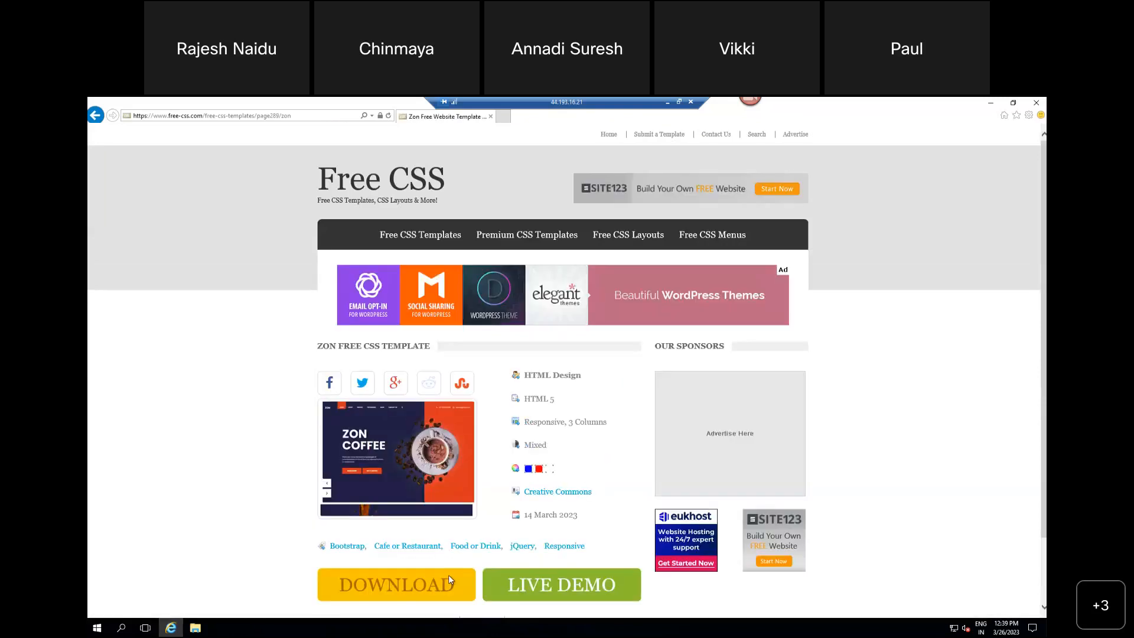
Step: Download the Zon template and save zon.zip to the remote server's Desktop
{"action": "left_click", "coordinate": [421, 584]}
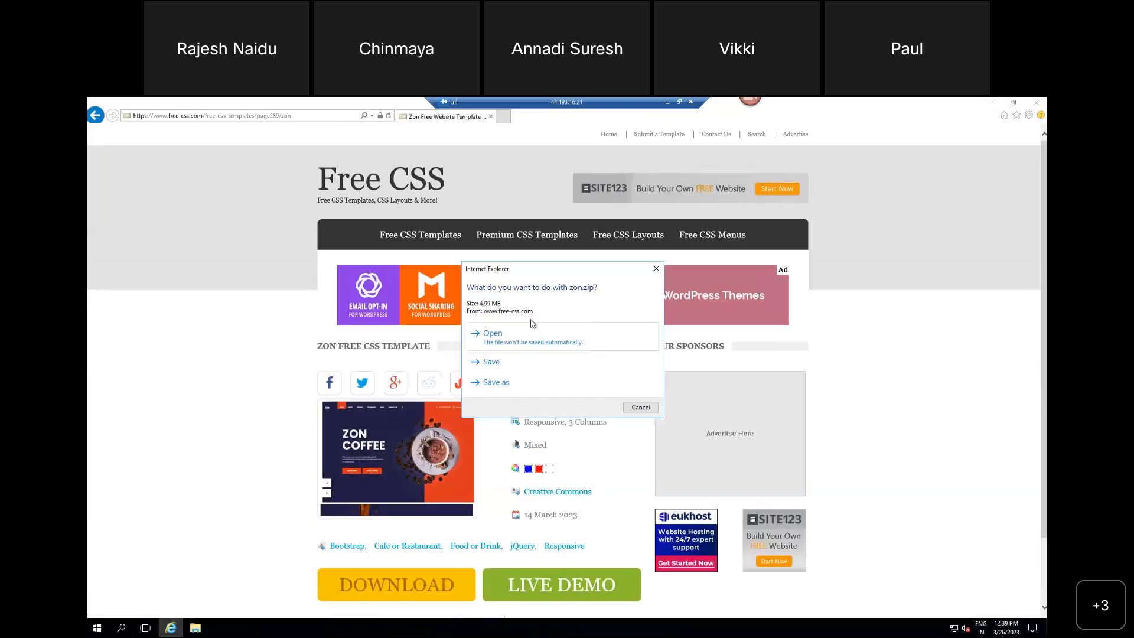
{"action": "left_click", "coordinate": [491, 382]}
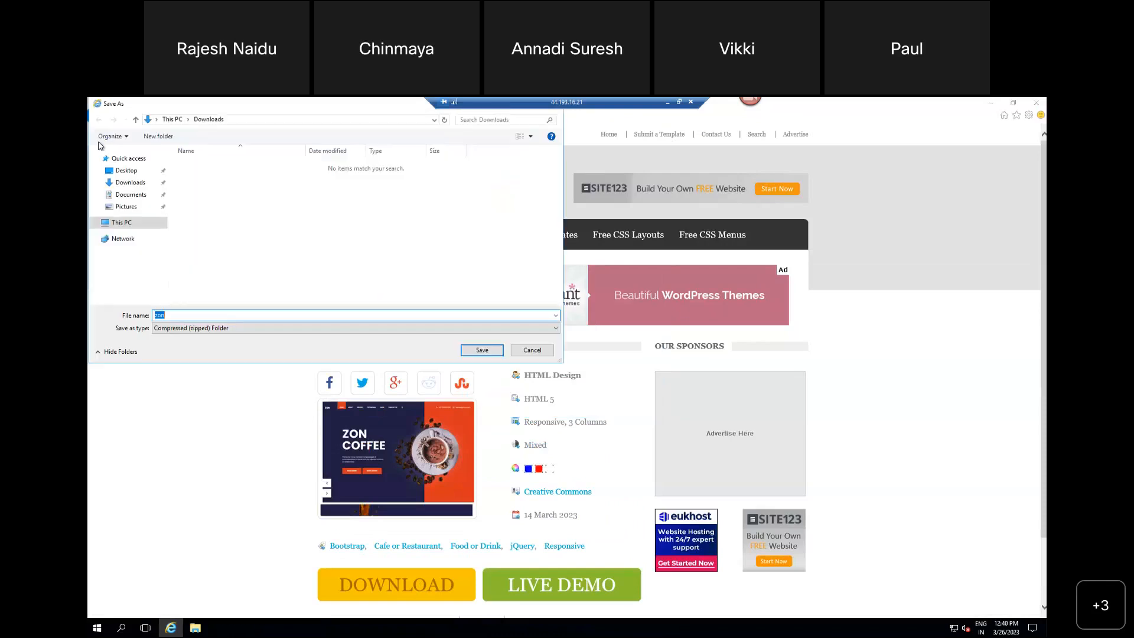
{"action": "left_click", "coordinate": [494, 351]}
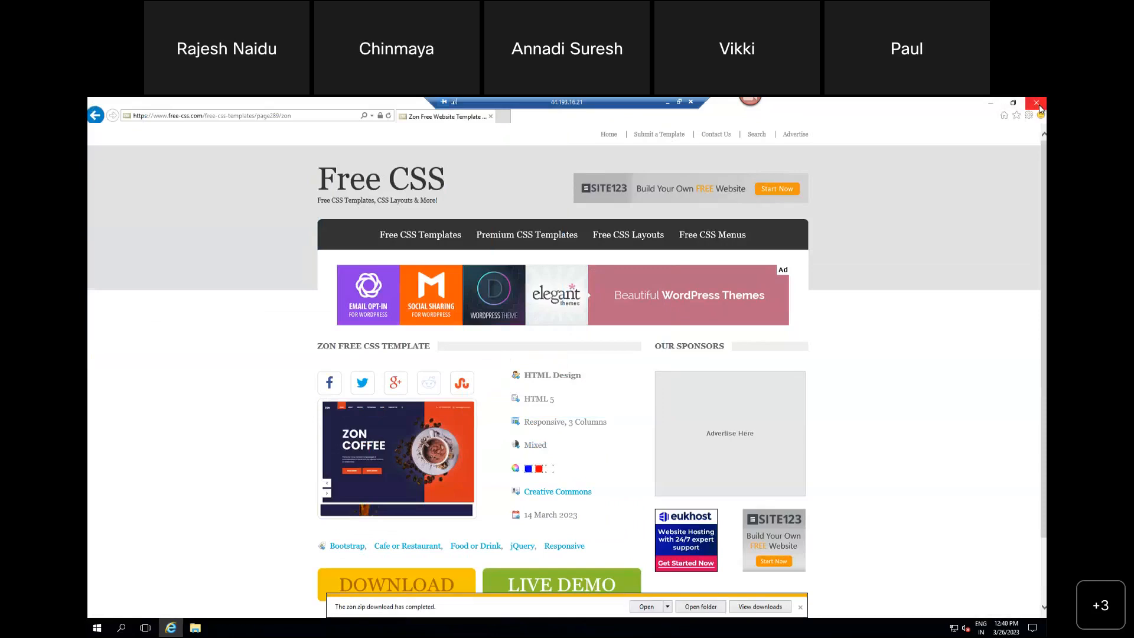
Step: Extract zon.zip into C:\Users\Administrator\Desktop\zon and copy everything inside the extracted zon-html folder
{"action": "left_click", "coordinate": [700, 607]}
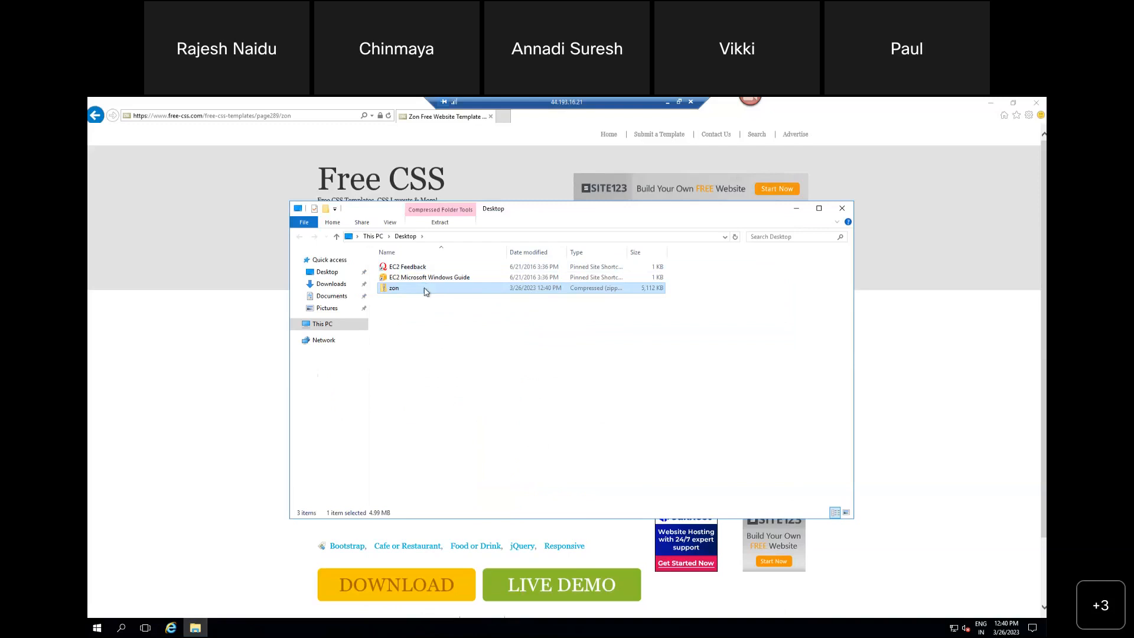
{"action": "right_click", "coordinate": [424, 288]}
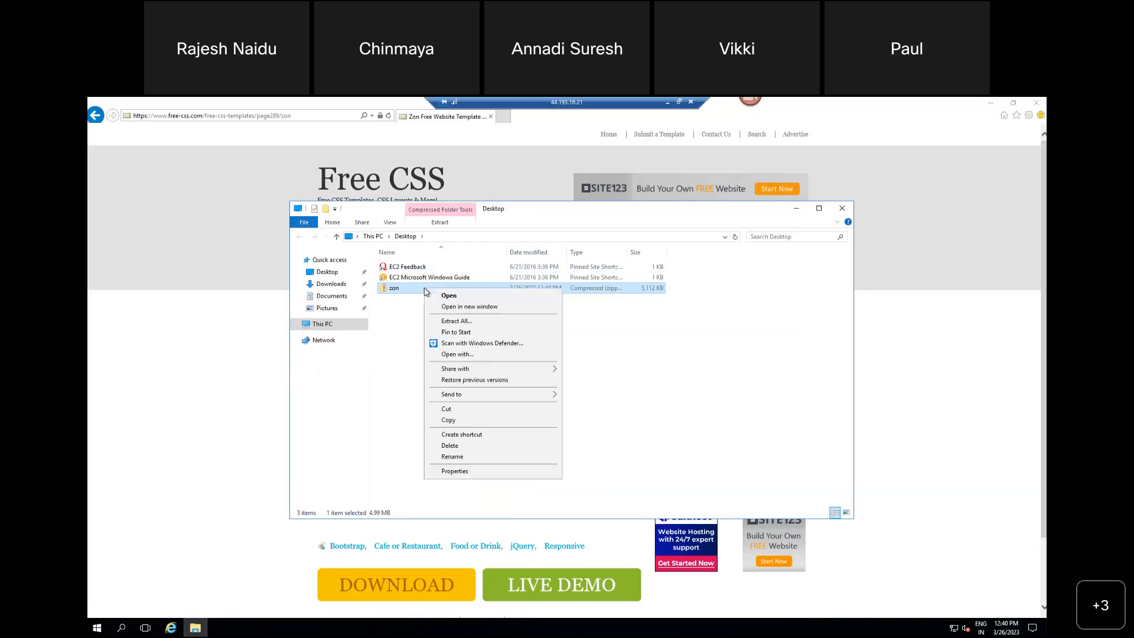
{"action": "left_click", "coordinate": [470, 322]}
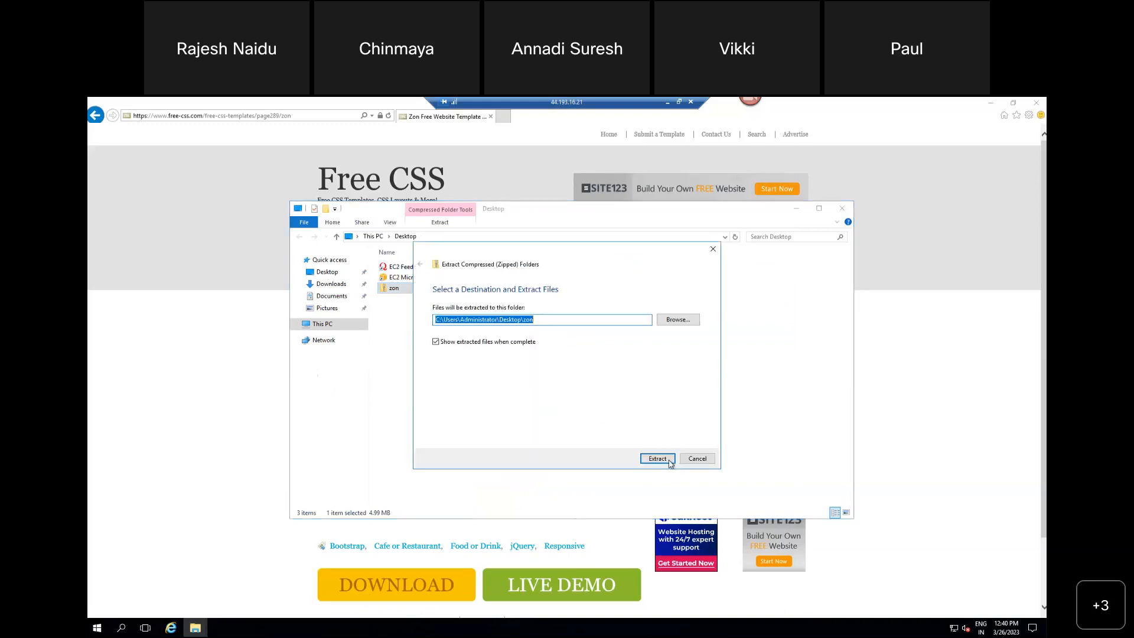
{"action": "left_click", "coordinate": [657, 459]}
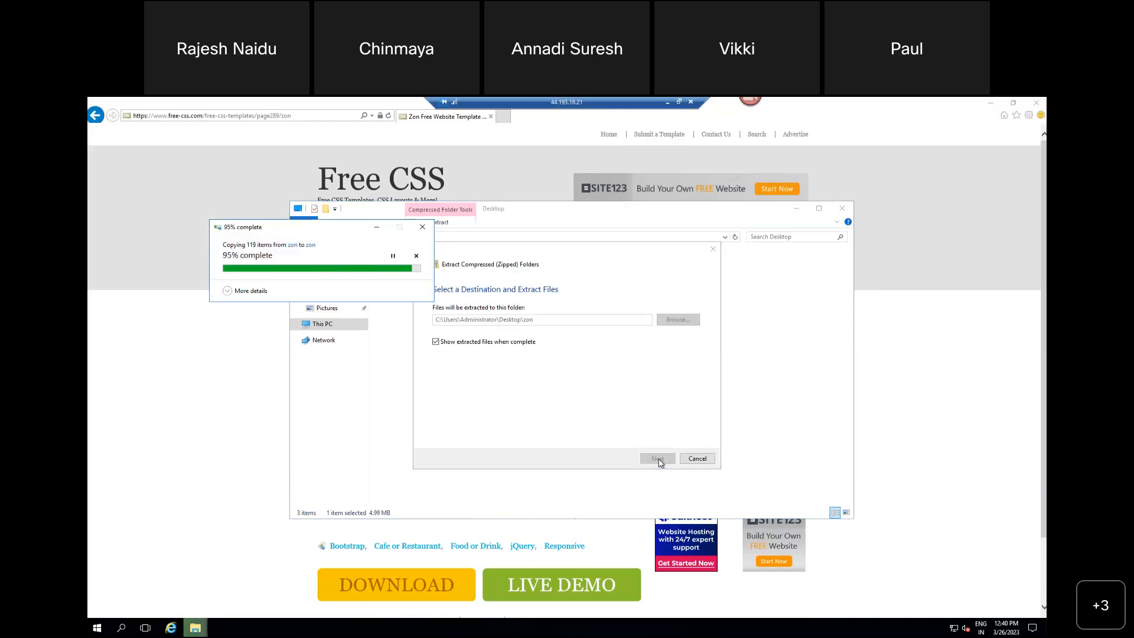
{"action": "double_click", "coordinate": [423, 281]}
{"action": "left_click_drag", "start_coordinate": [423, 277], "coordinate": [532, 414]}
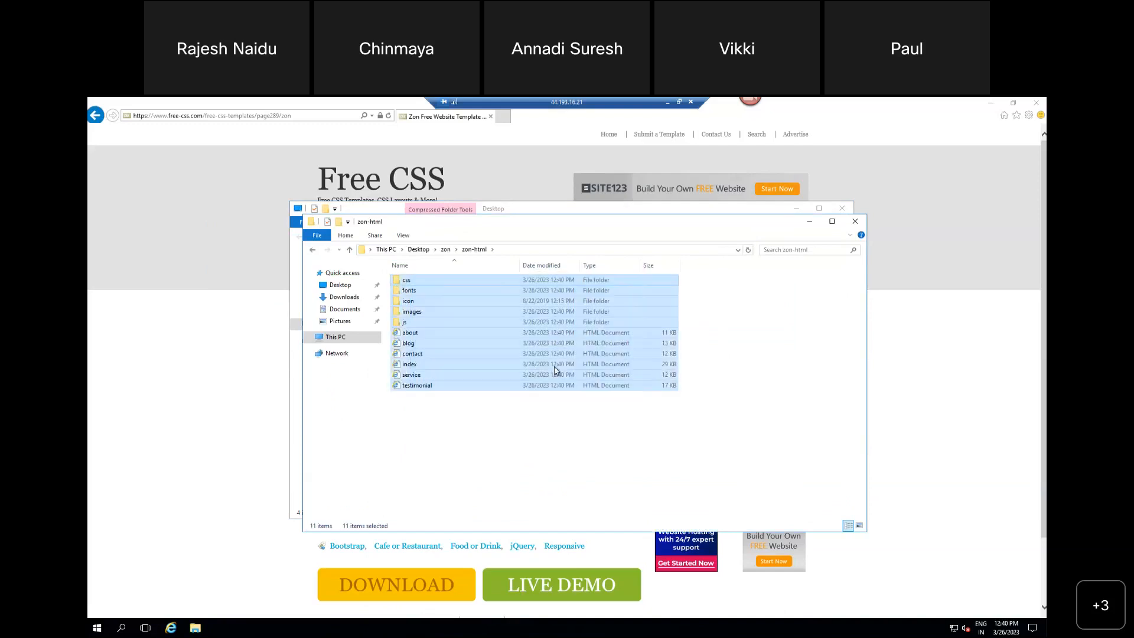
Step: Replace the two default iisstart files in C:\inetpub\wwwroot with the copied zon-html files and folders
{"action": "left_click", "coordinate": [334, 337]}
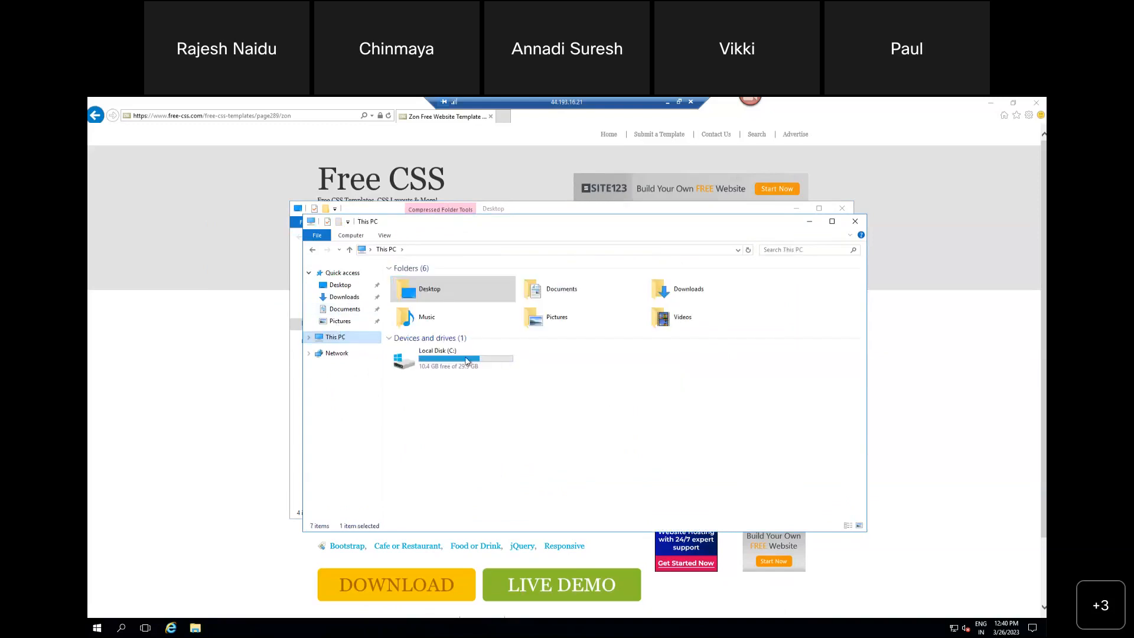
{"action": "double_click", "coordinate": [418, 355]}
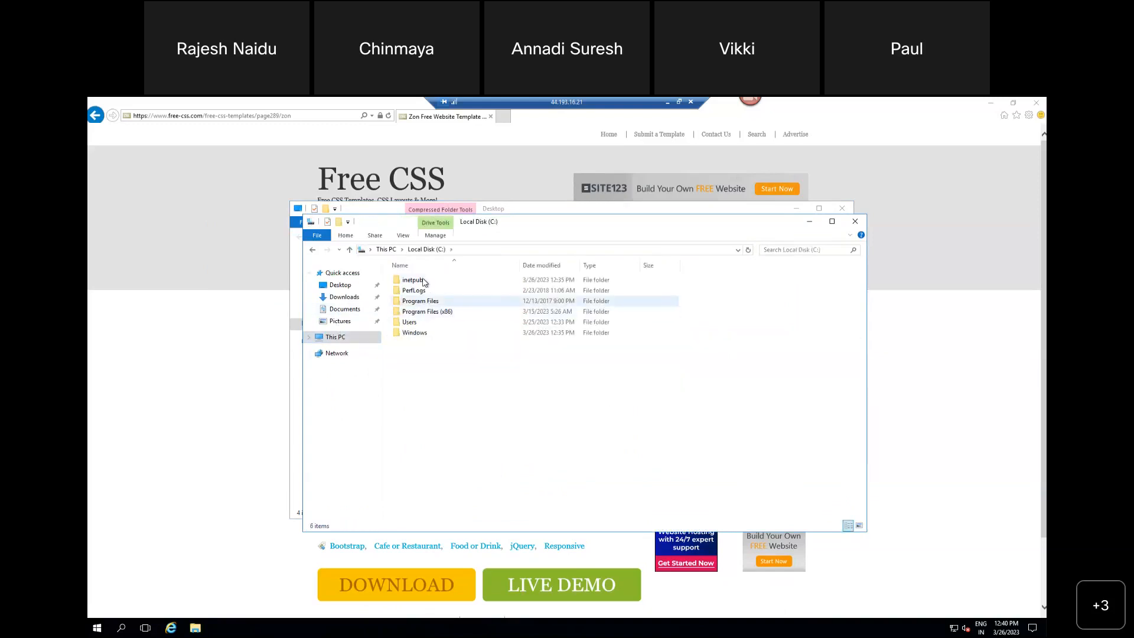
{"action": "double_click", "coordinate": [423, 280]}
{"action": "double_click", "coordinate": [422, 324]}
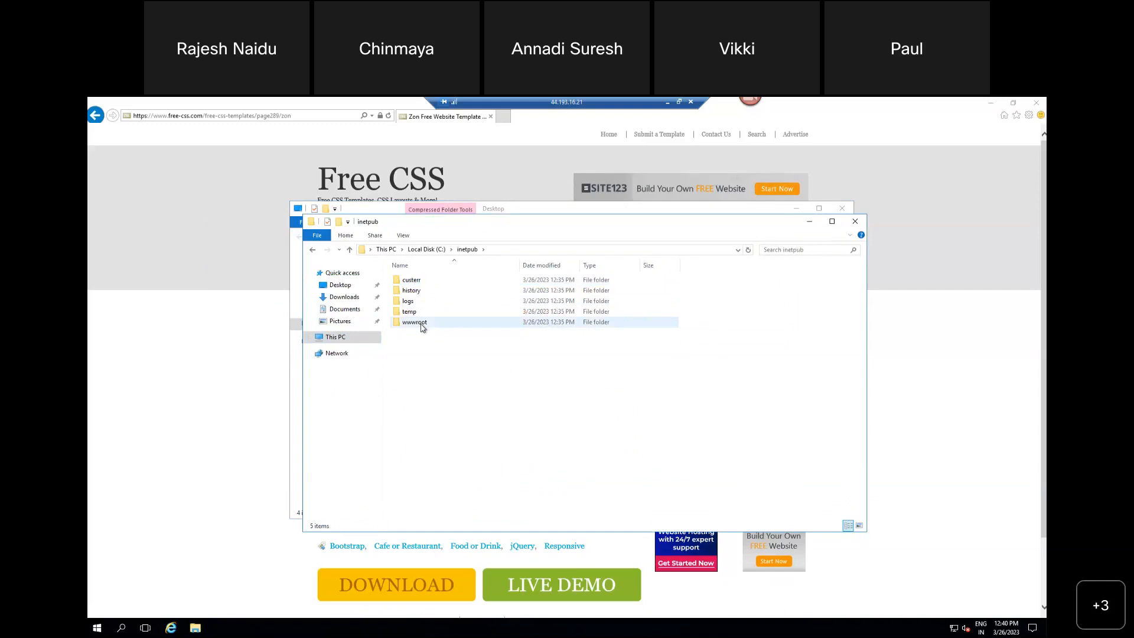
{"action": "left_click_drag", "start_coordinate": [572, 361], "coordinate": [429, 280]}
{"action": "key", "text": "Delete"}
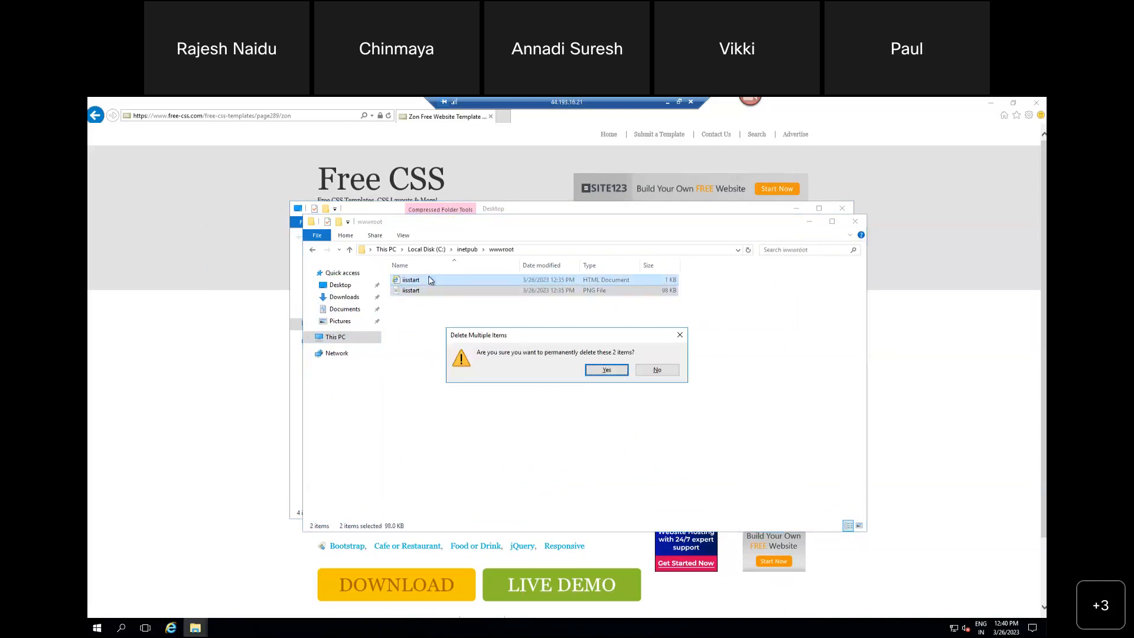
{"action": "key", "text": "Return"}
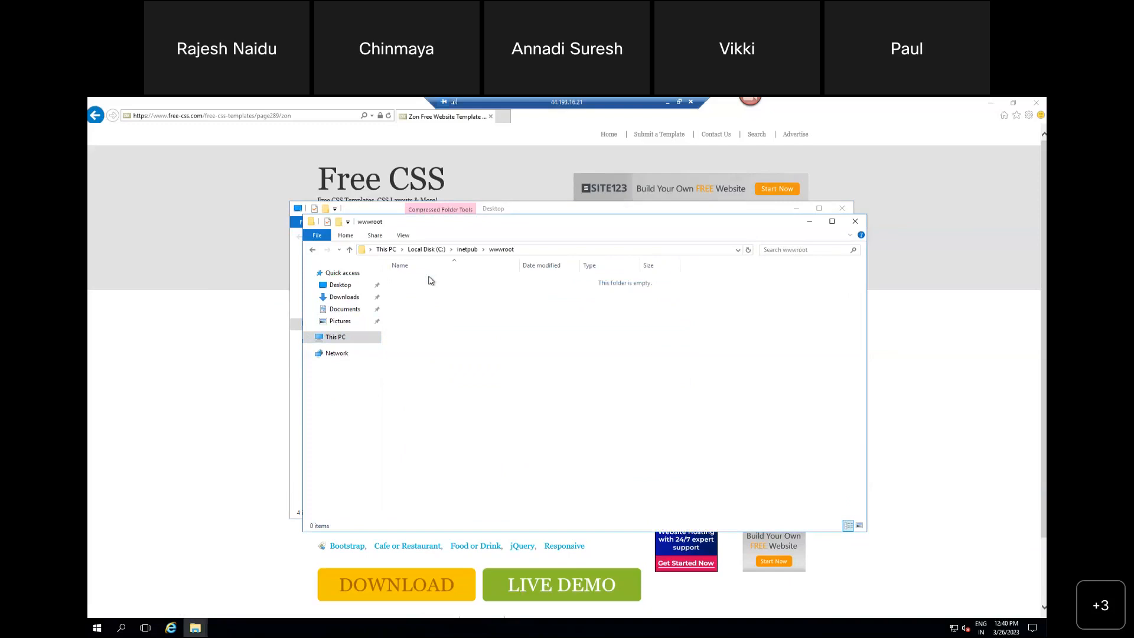
{"action": "key", "text": "ctrl+v"}
{"action": "left_click", "coordinate": [685, 466]}
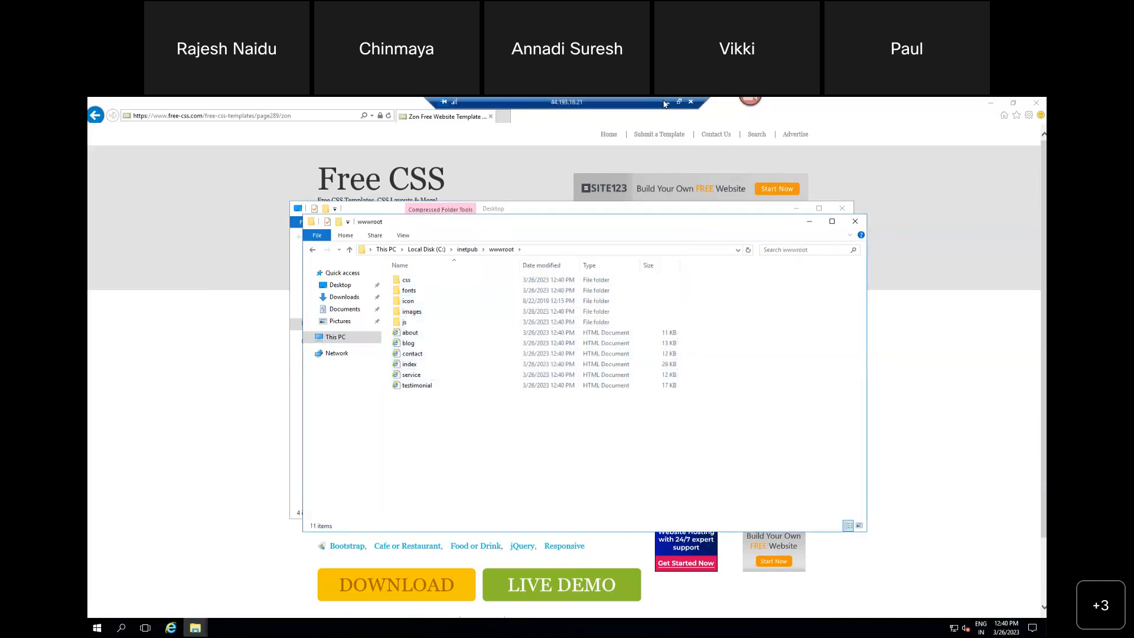
Step: Switch to the local Edge browser and reload the website at 44.193.16.21
{"action": "left_click", "coordinate": [664, 102]}
{"action": "left_click", "coordinate": [299, 123]}
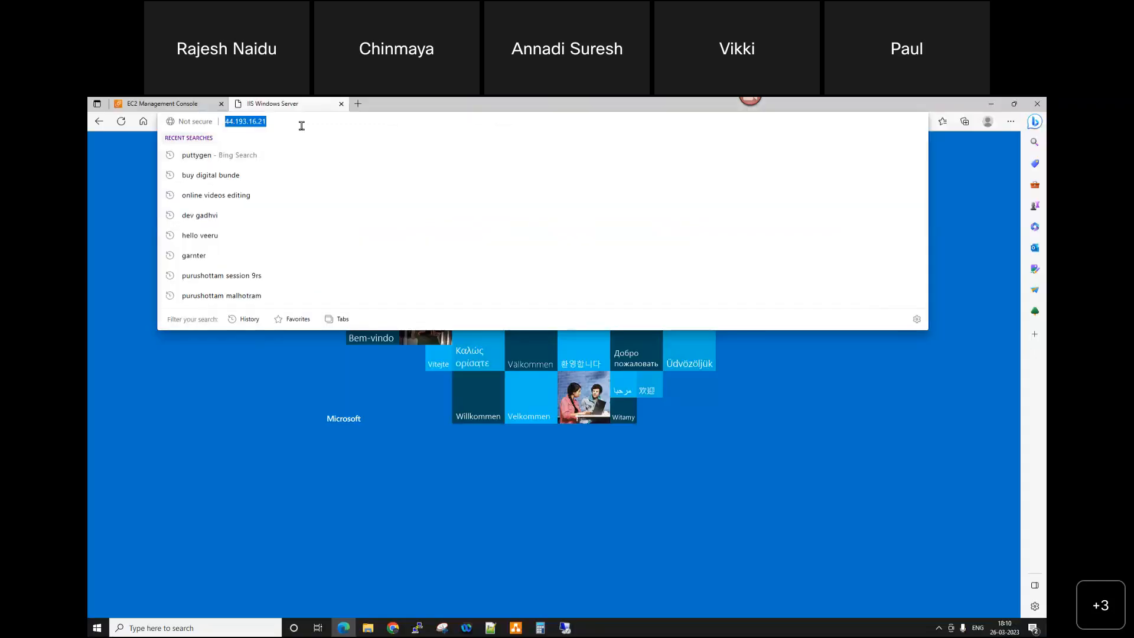
{"action": "key", "text": "Return"}
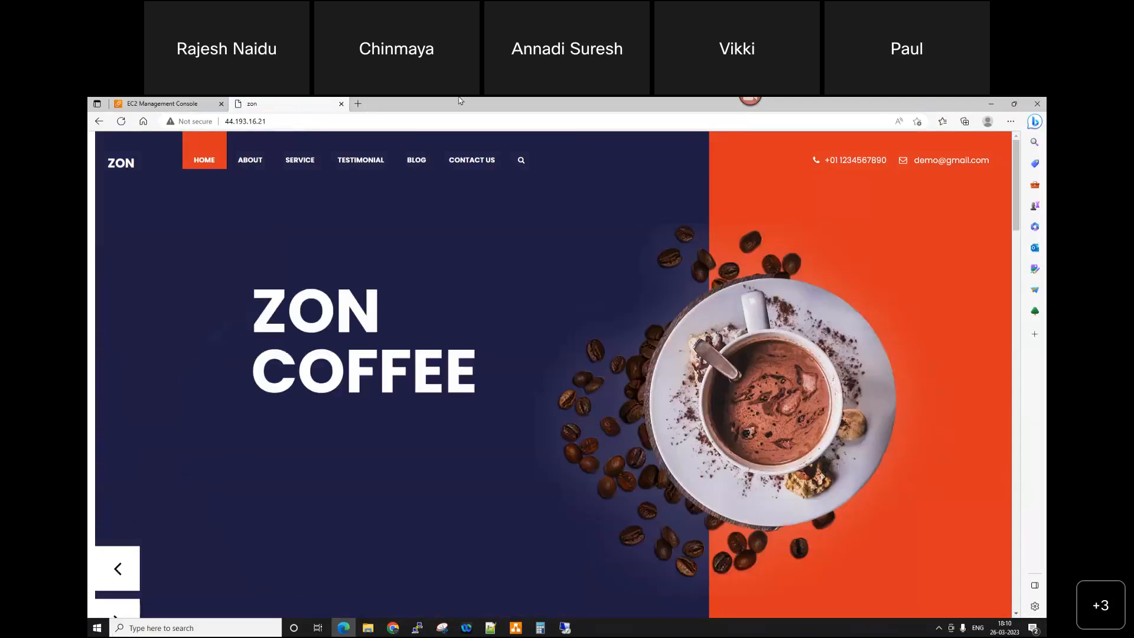
Step: Check the deployed website's About and Service pages from header to footer
{"action": "left_click", "coordinate": [250, 160]}
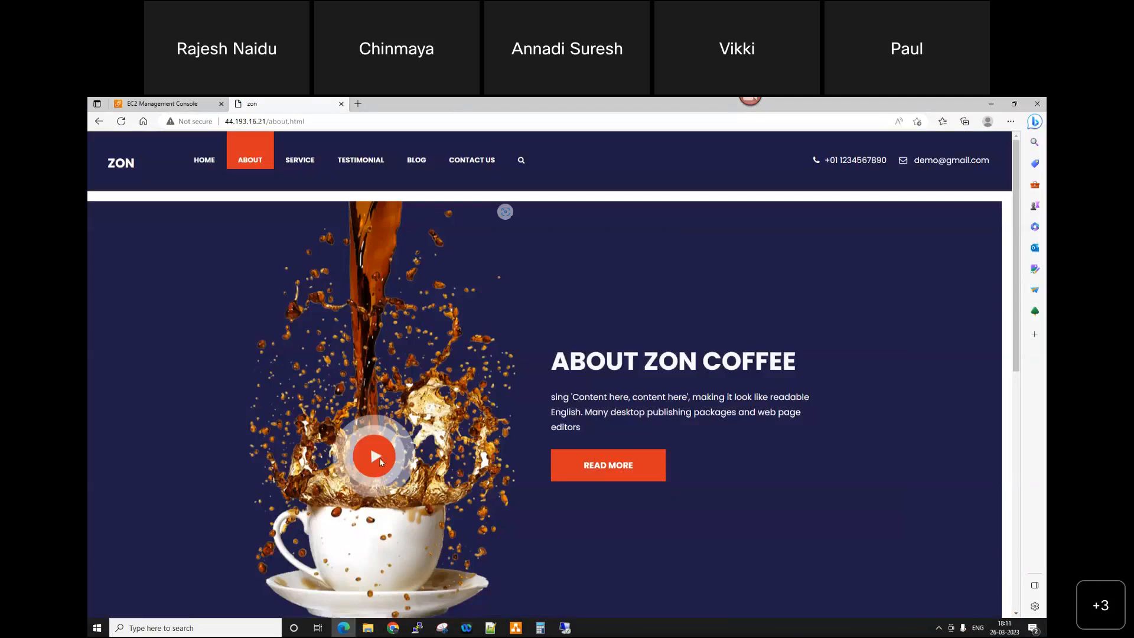
{"action": "scroll", "coordinate": [381, 462], "scroll_direction": "down", "scroll_amount": 10}
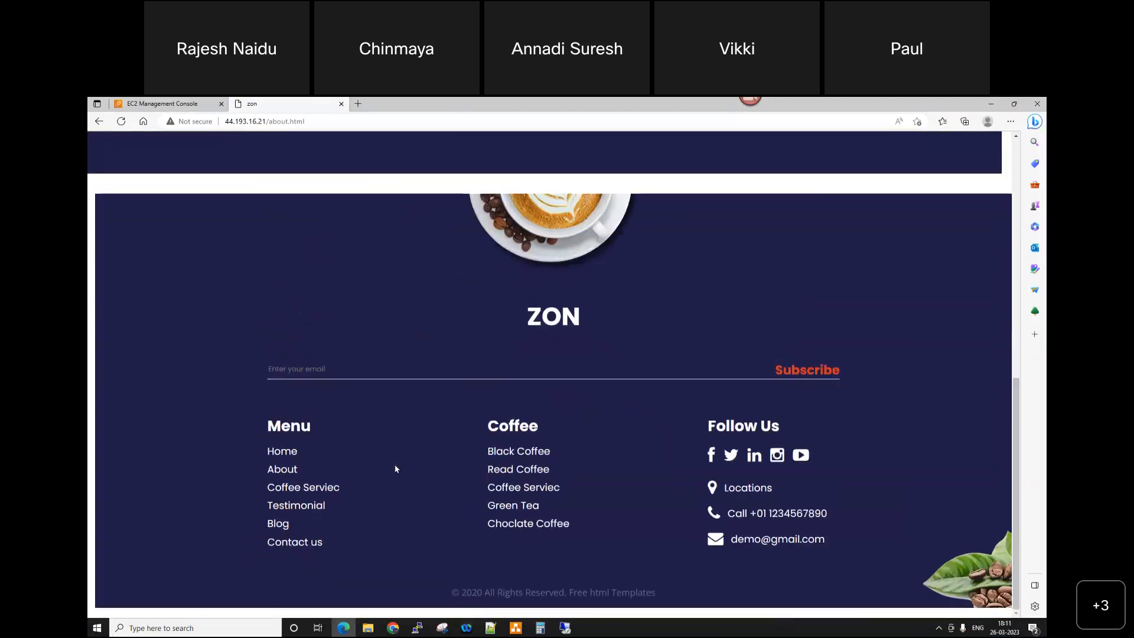
{"action": "left_click", "coordinate": [282, 469]}
{"action": "left_click", "coordinate": [299, 159]}
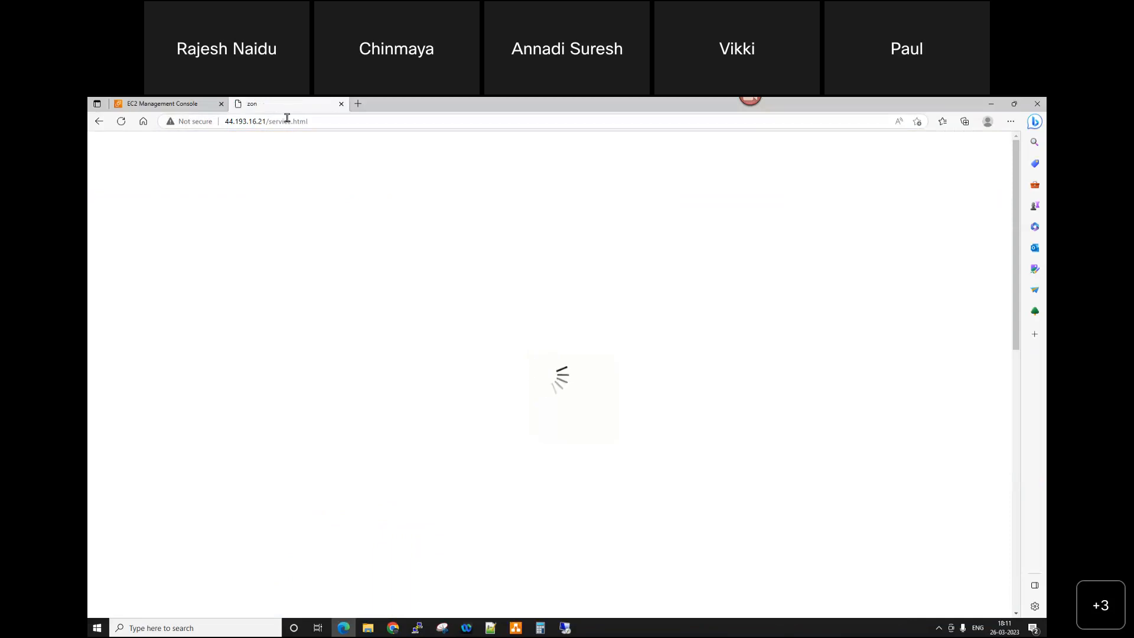
{"action": "scroll", "coordinate": [662, 434], "scroll_direction": "down", "scroll_amount": 15}
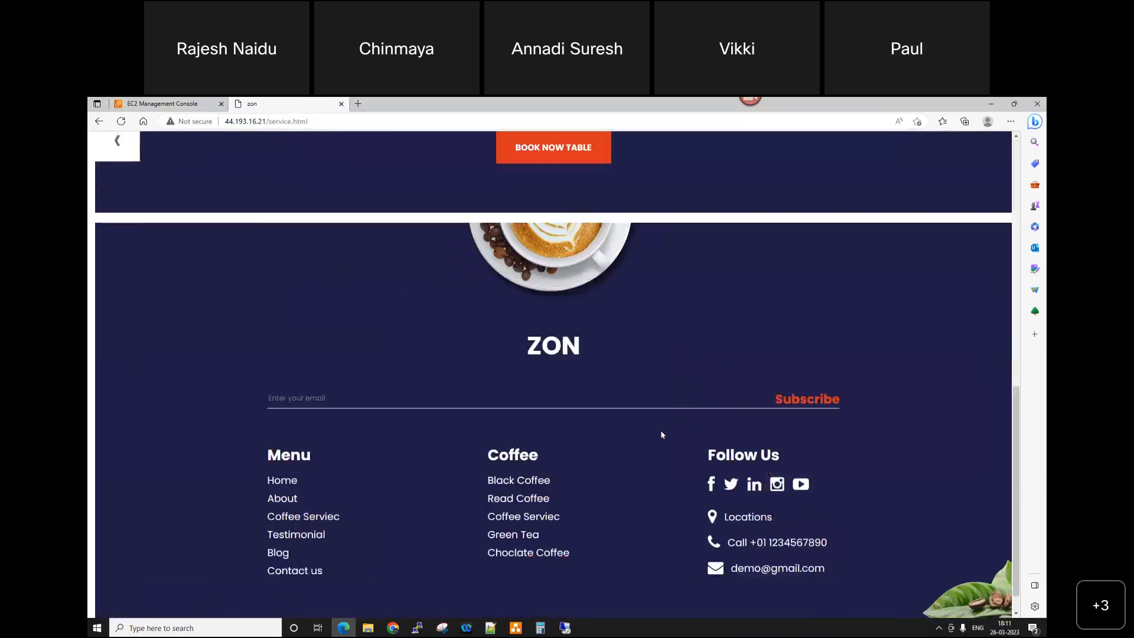
{"action": "scroll", "coordinate": [661, 435], "scroll_direction": "up", "scroll_amount": 15}
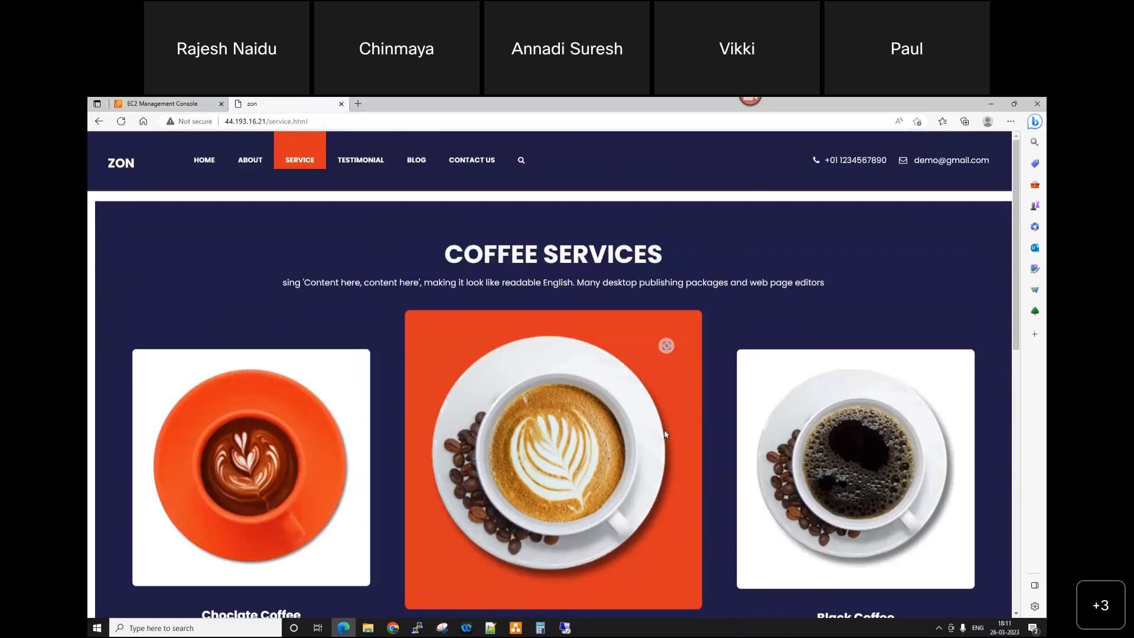
Step: Check the deployed website's Testimonial, Blog and Contact Us pages
{"action": "left_click", "coordinate": [354, 158]}
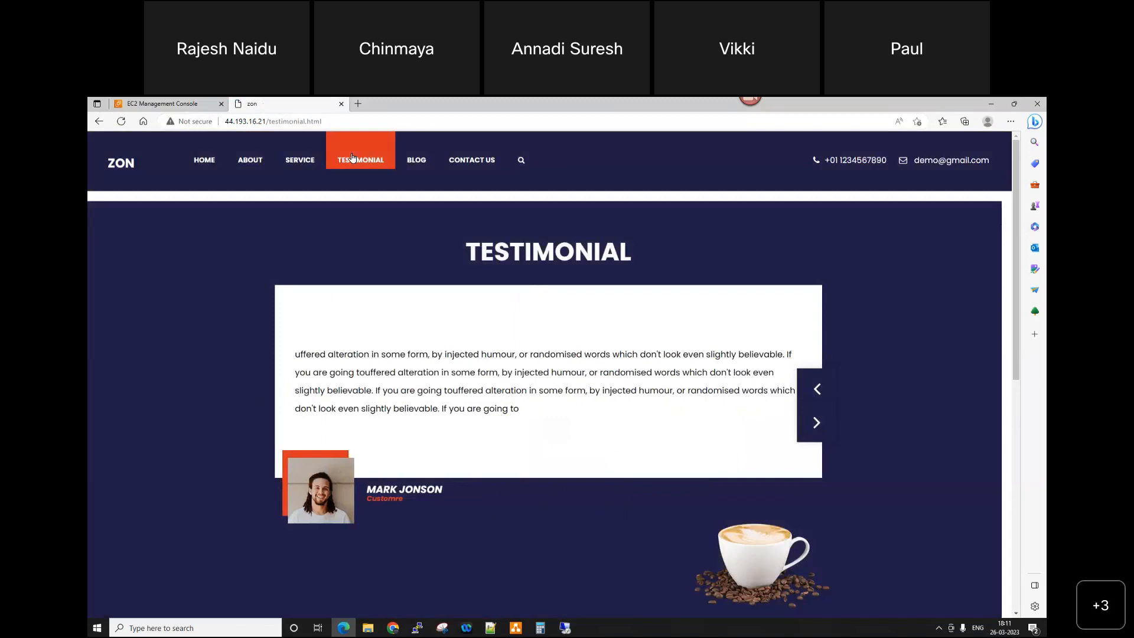
{"action": "left_click", "coordinate": [419, 158]}
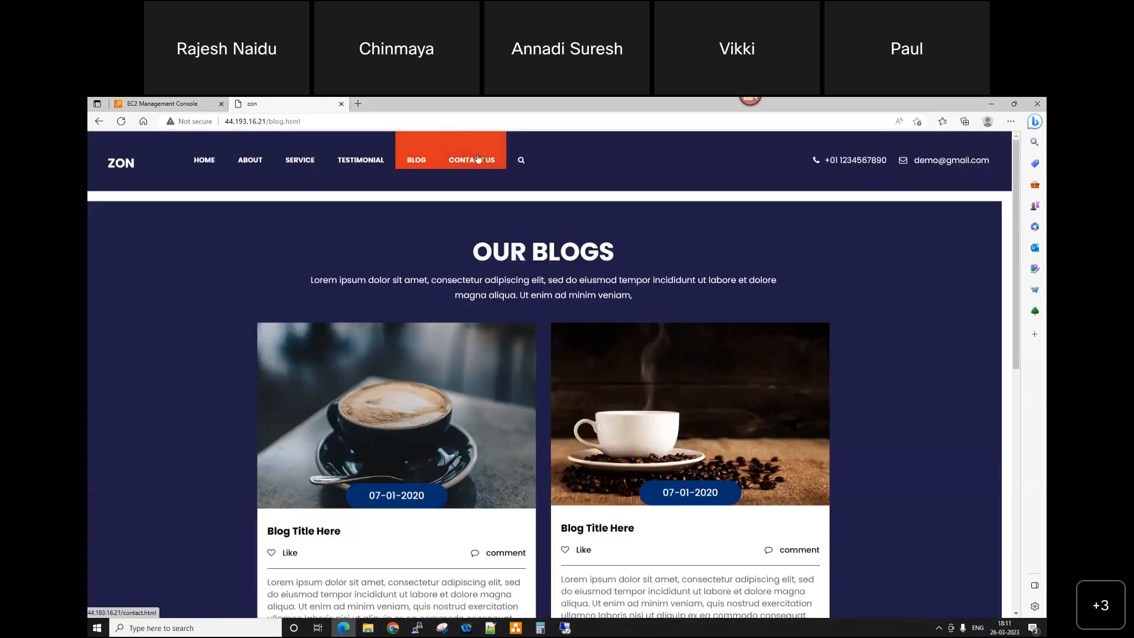
{"action": "left_click", "coordinate": [478, 159]}
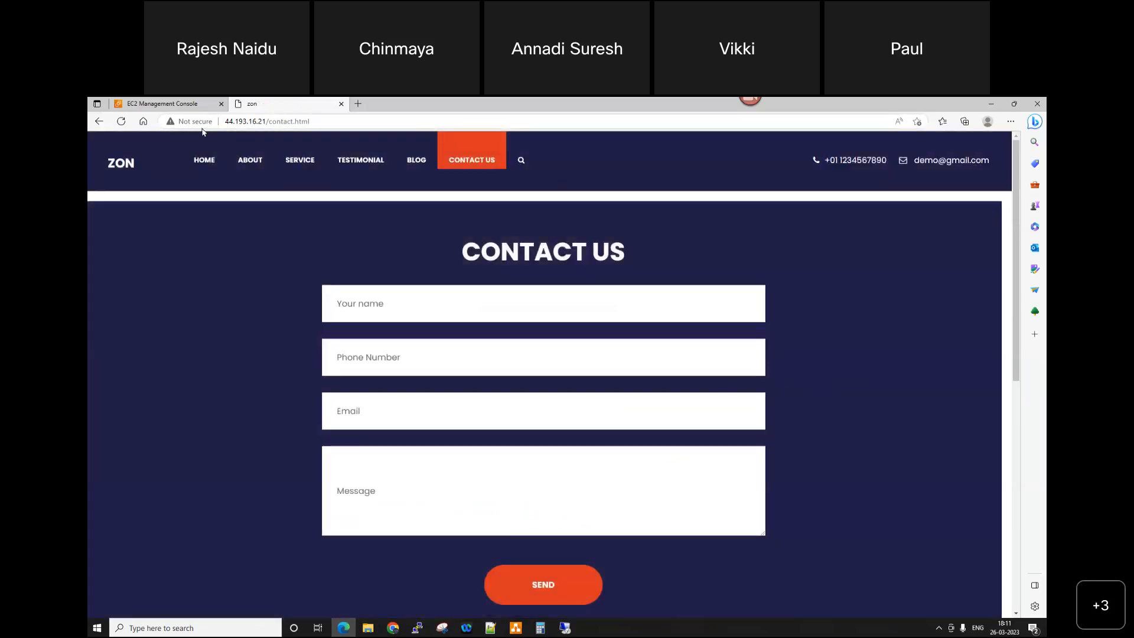
Step: Return to the website's Home page and look through it down to the footer
{"action": "left_click", "coordinate": [205, 160]}
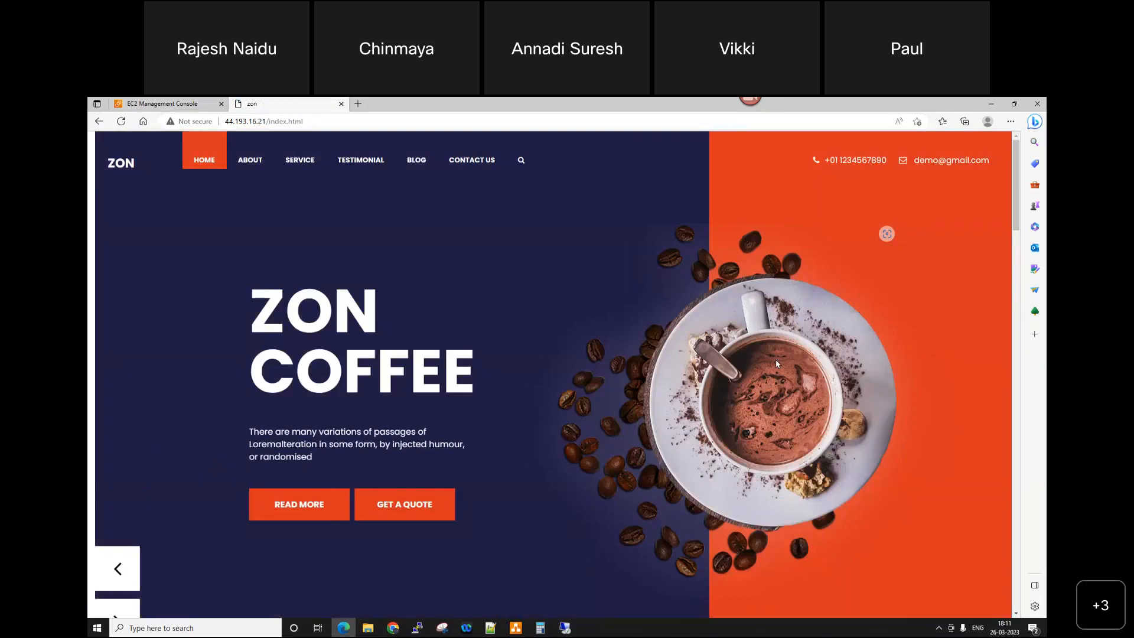
{"action": "scroll", "coordinate": [788, 371], "scroll_direction": "down", "scroll_amount": 15}
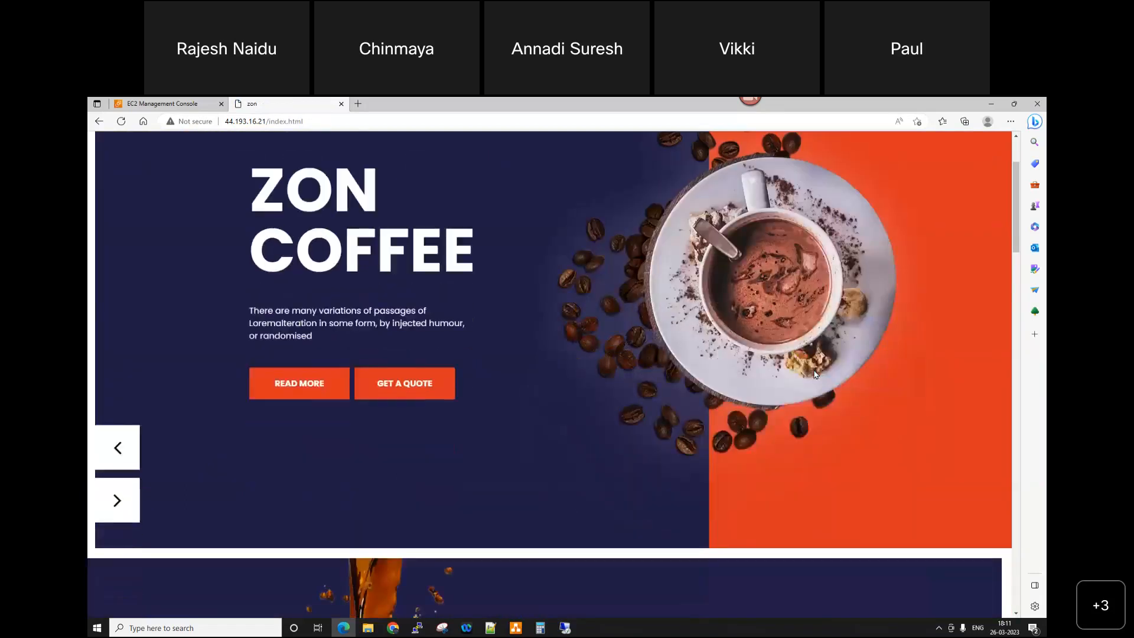
{"action": "scroll", "coordinate": [807, 421], "scroll_direction": "down", "scroll_amount": 5}
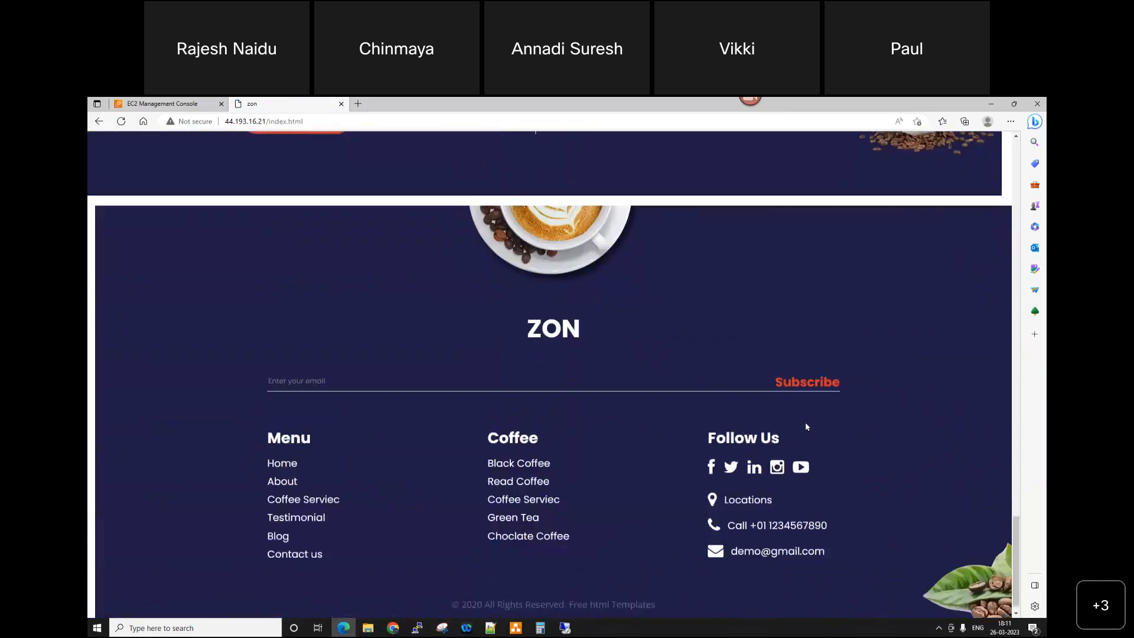
{"action": "scroll", "coordinate": [817, 448], "scroll_direction": "up", "scroll_amount": 15}
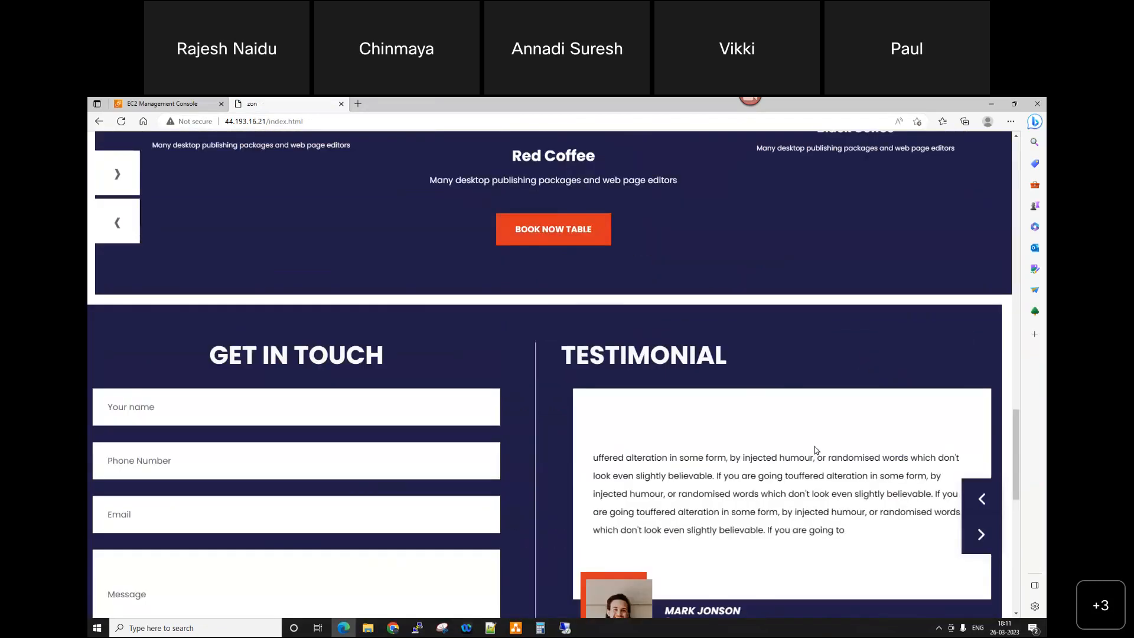
{"action": "scroll", "coordinate": [815, 449], "scroll_direction": "up", "scroll_amount": 5}
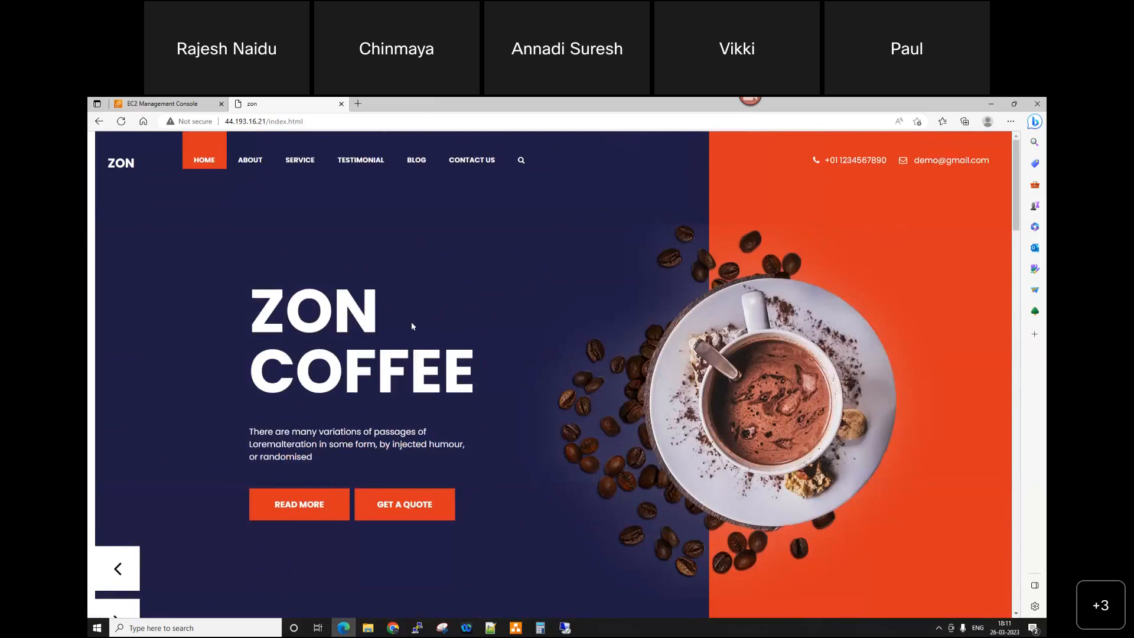
Step: Go back to the EC2 console and view the list of AMIs owned by the account
{"action": "left_click", "coordinate": [185, 108]}
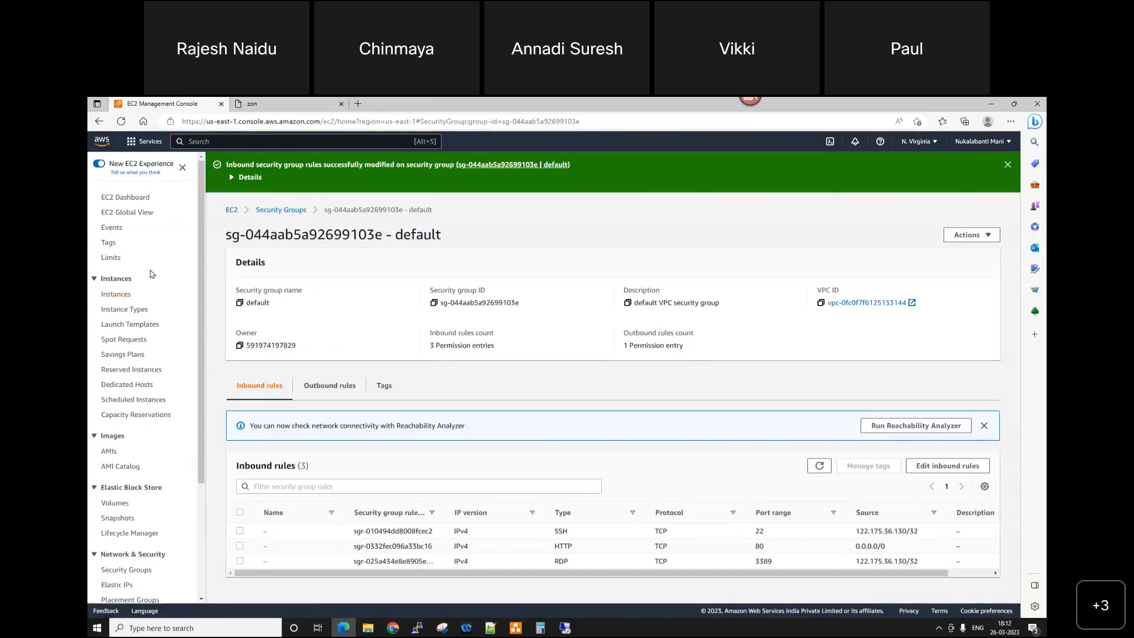
{"action": "left_click", "coordinate": [115, 295]}
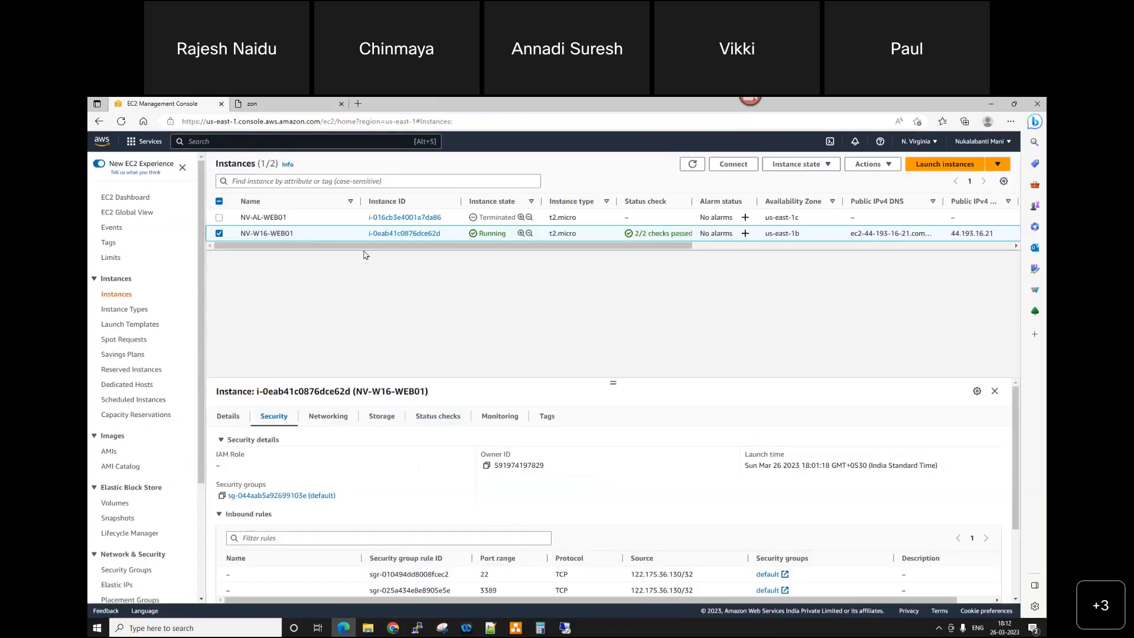
{"action": "left_click", "coordinate": [871, 164]}
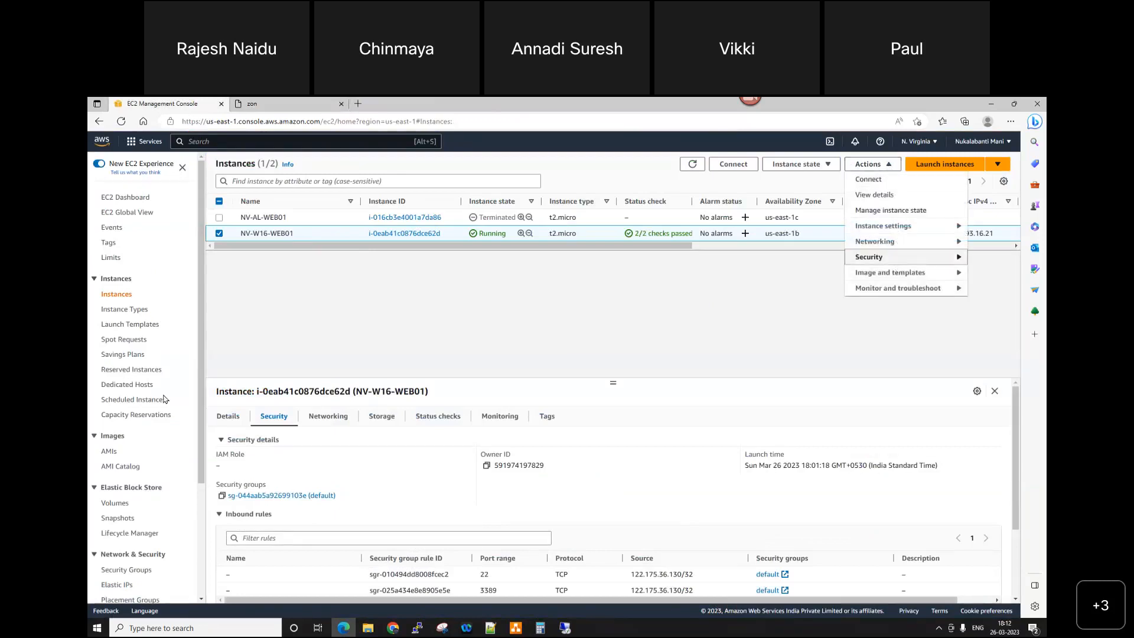
{"action": "left_click", "coordinate": [108, 452]}
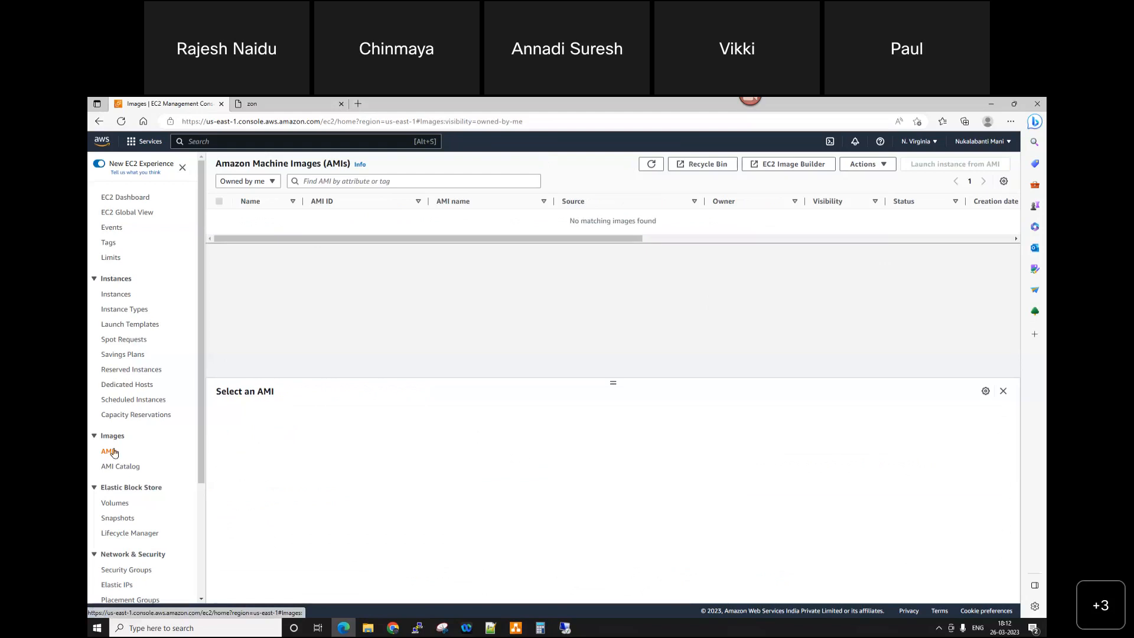
Step: Open the image creation form for the instance NV-W16-WEB01
{"action": "left_click", "coordinate": [116, 295]}
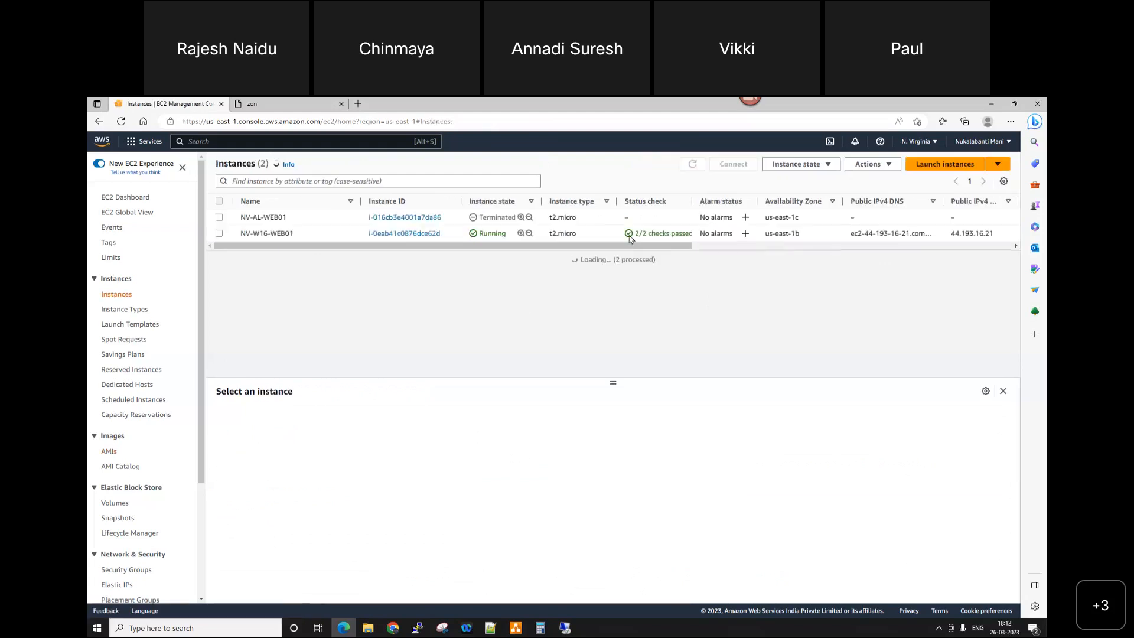
{"action": "left_click", "coordinate": [219, 233]}
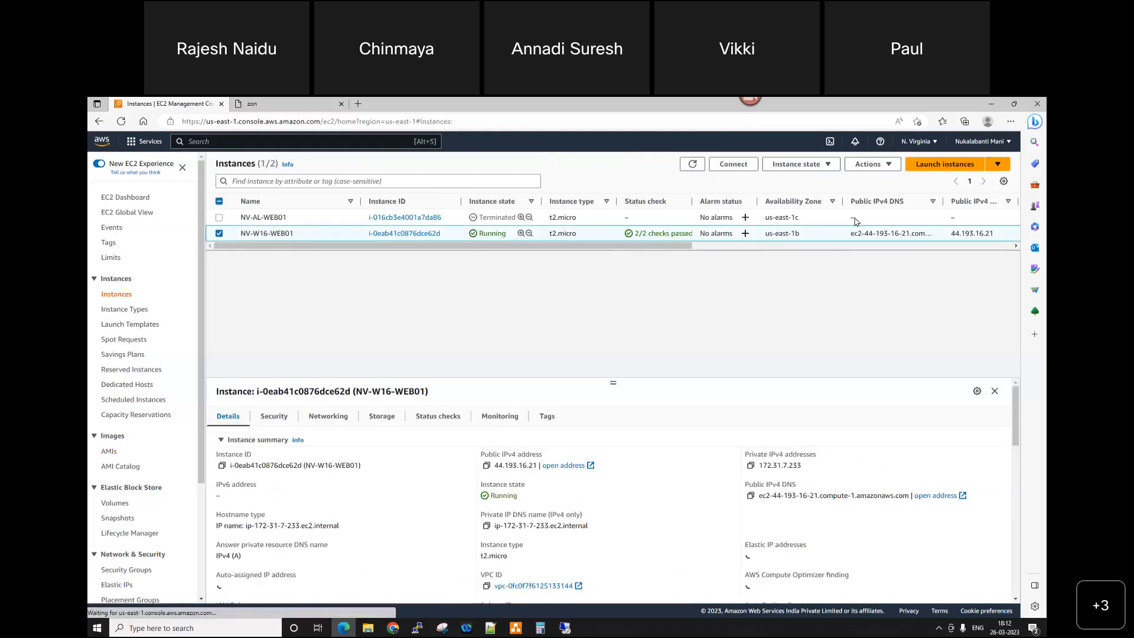
{"action": "left_click", "coordinate": [873, 164]}
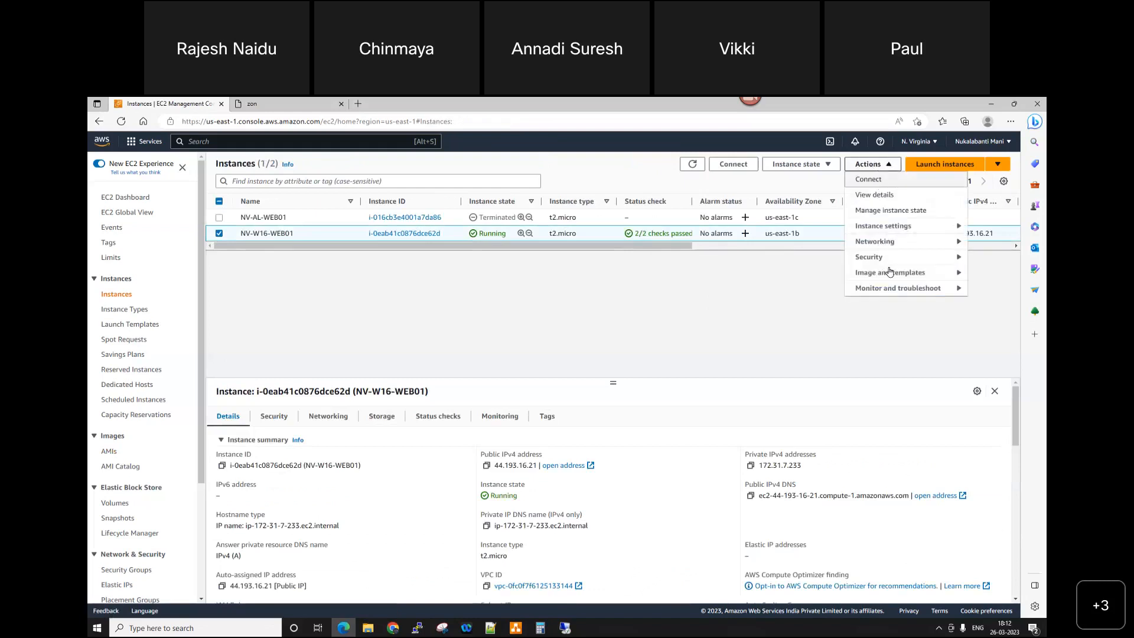
{"action": "mouse_move", "coordinate": [890, 278]}
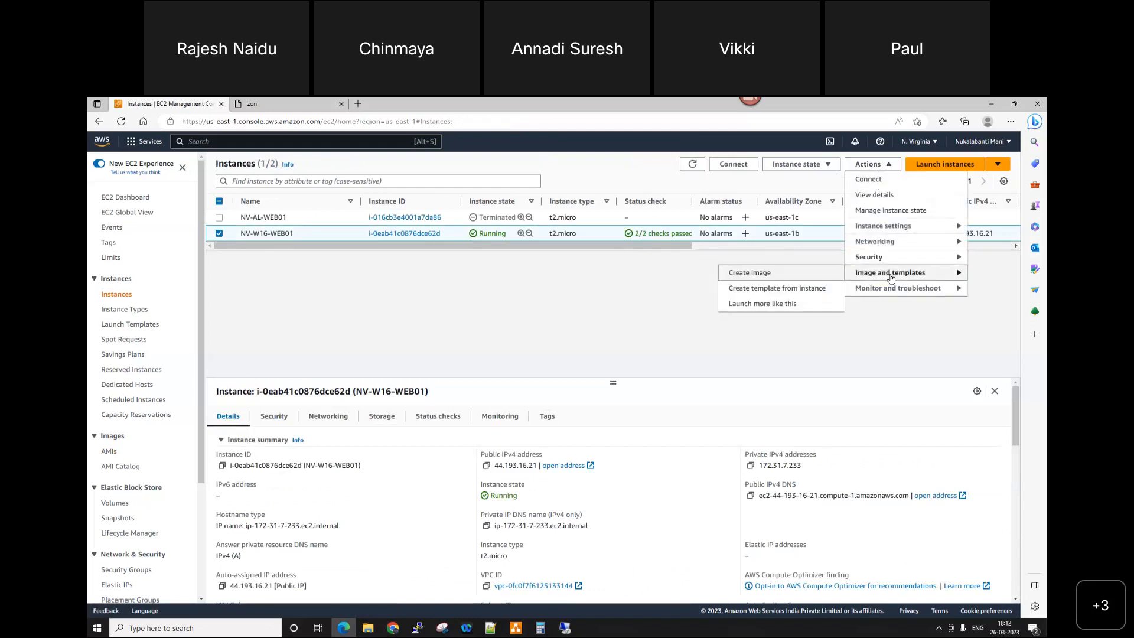
{"action": "left_click", "coordinate": [743, 275]}
Step: Name the image AMI-ZON-COFFEE-WEB and create it with the default volume and tag settings
{"action": "left_click", "coordinate": [227, 282]}
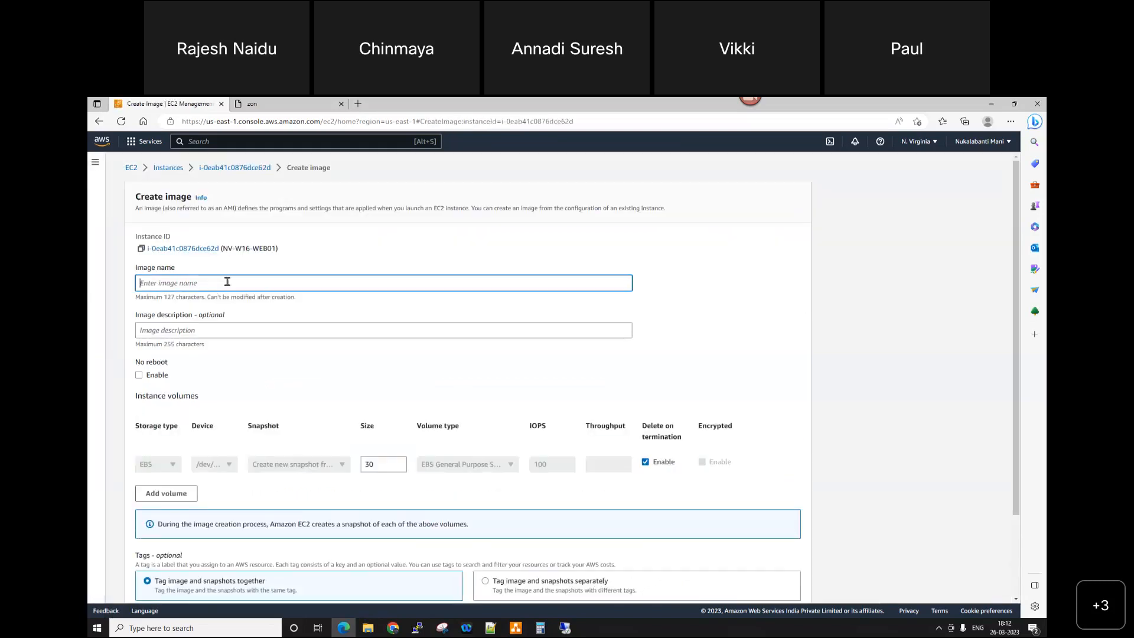
{"action": "type", "text": "AMI-ZON-COFFE"}
{"action": "key", "text": "alt+Tab"}
{"action": "key", "text": "alt+Tab"}
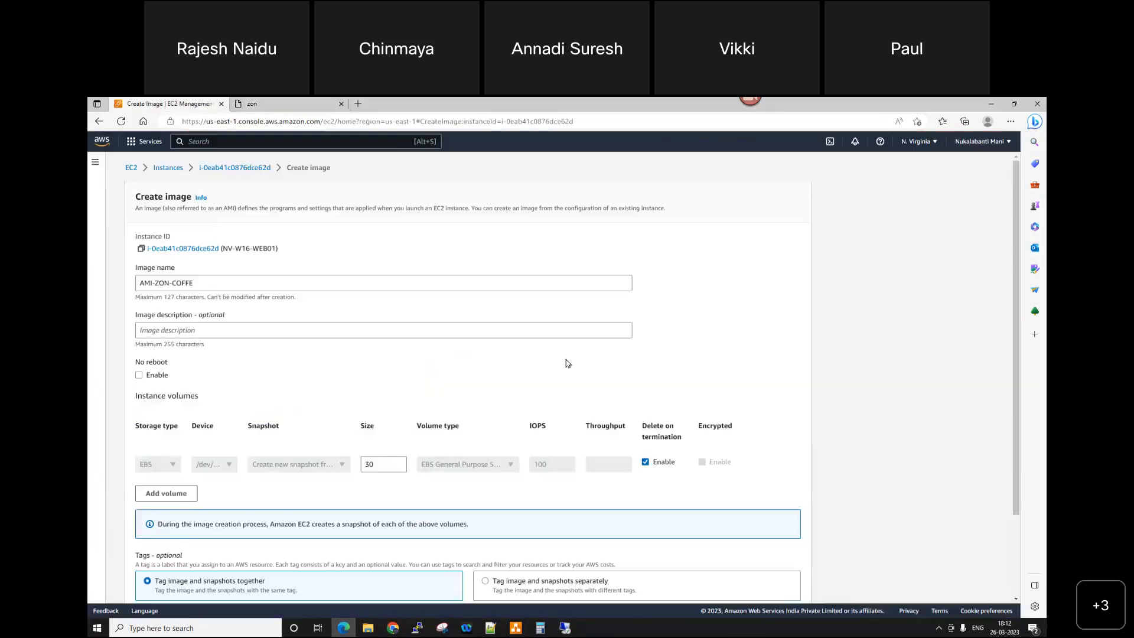
{"action": "type", "text": "E-WEB"}
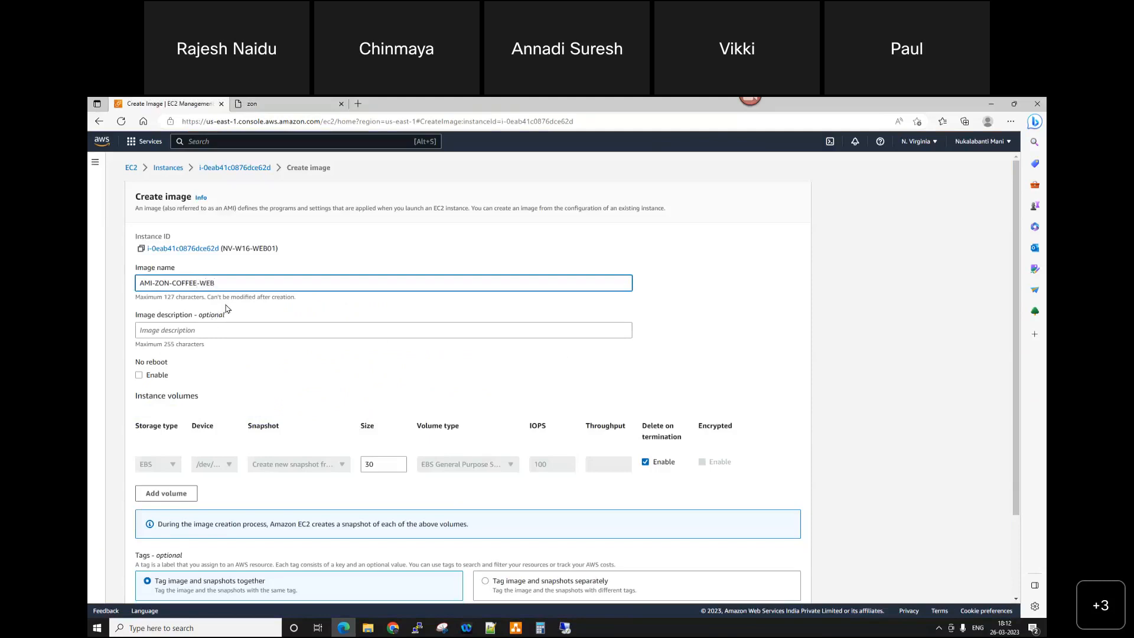
{"action": "scroll", "coordinate": [354, 463], "scroll_direction": "down", "scroll_amount": 3}
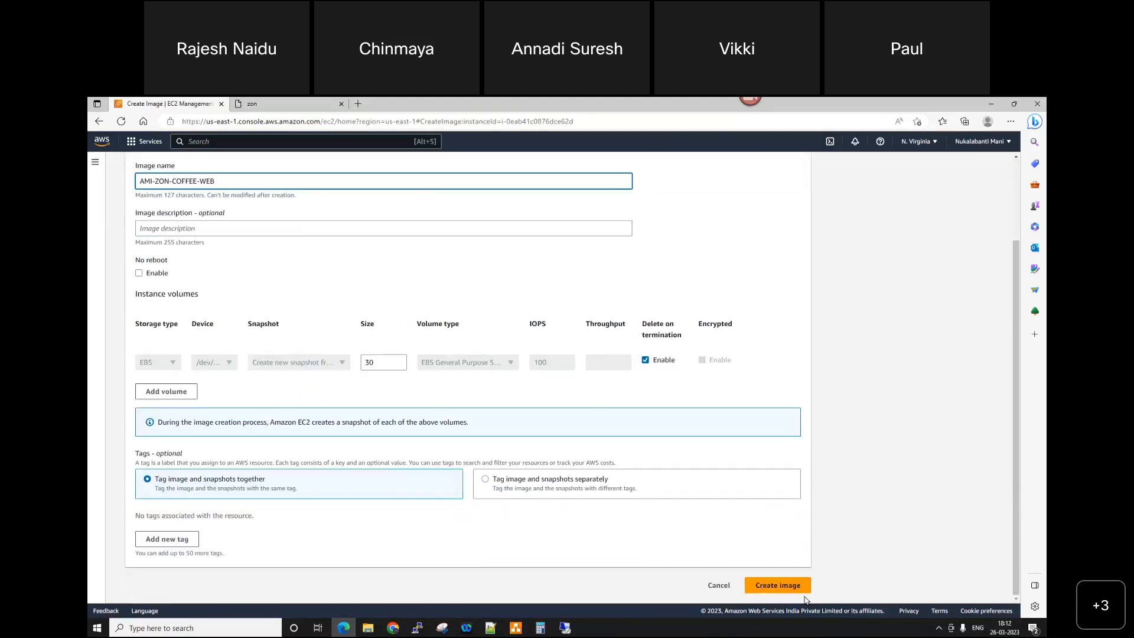
{"action": "left_click", "coordinate": [795, 593]}
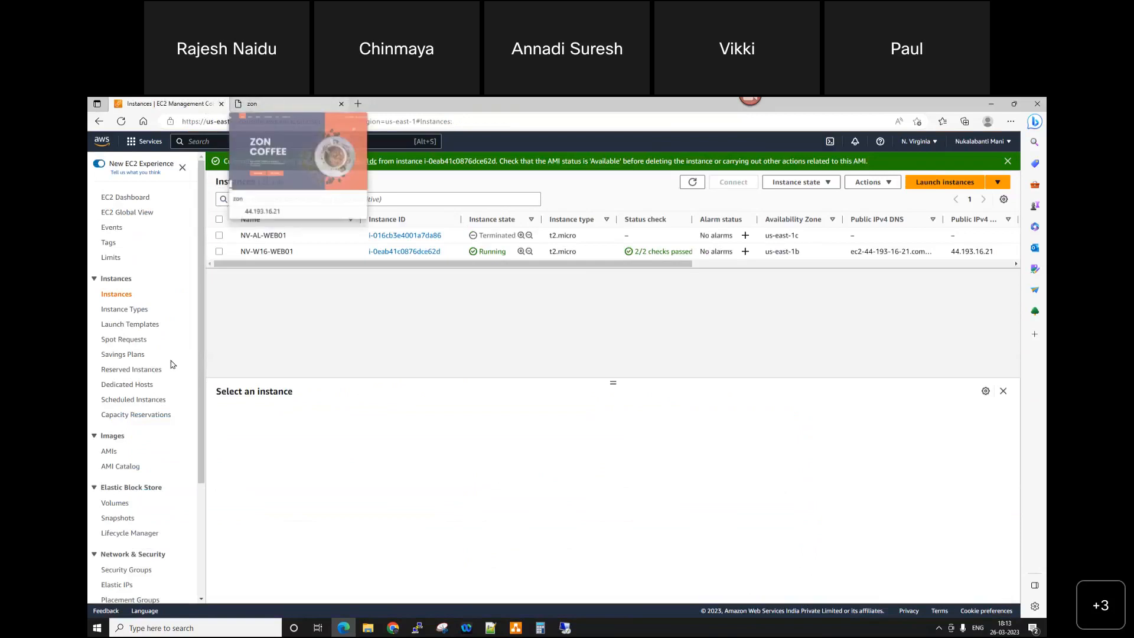
Step: In the list of owned AMIs, set the new image's Name tag to AMI-ZON-COFFEE-WEB
{"action": "left_click", "coordinate": [106, 452]}
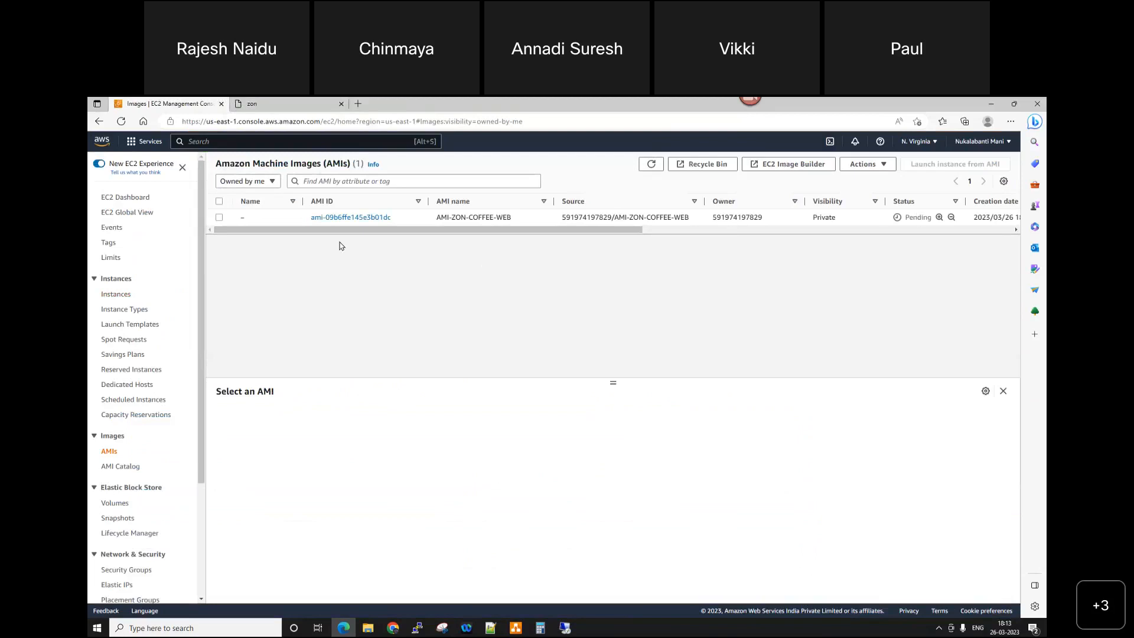
{"action": "left_click", "coordinate": [250, 218]}
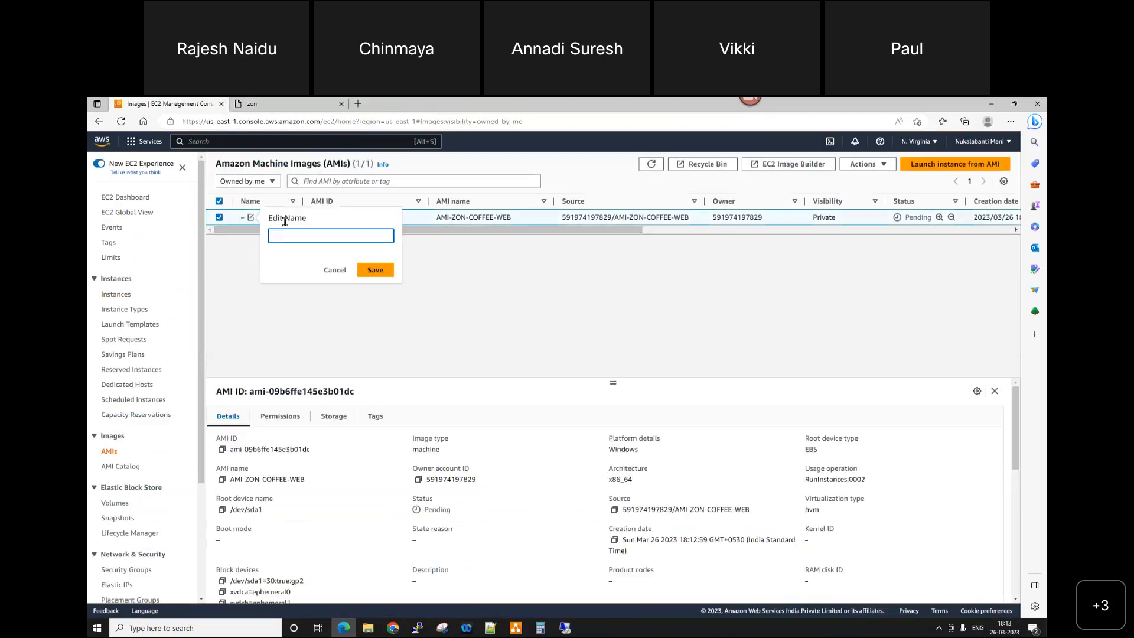
{"action": "type", "text": "AMI-ZON-COFFEE-WEB"}
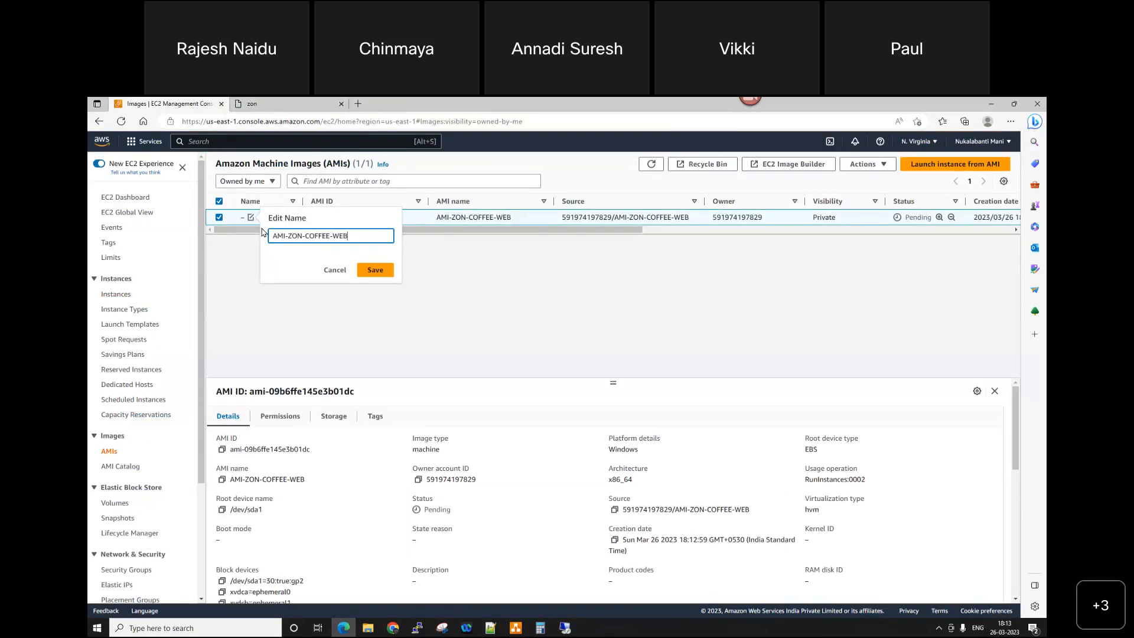
{"action": "left_click", "coordinate": [375, 270]}
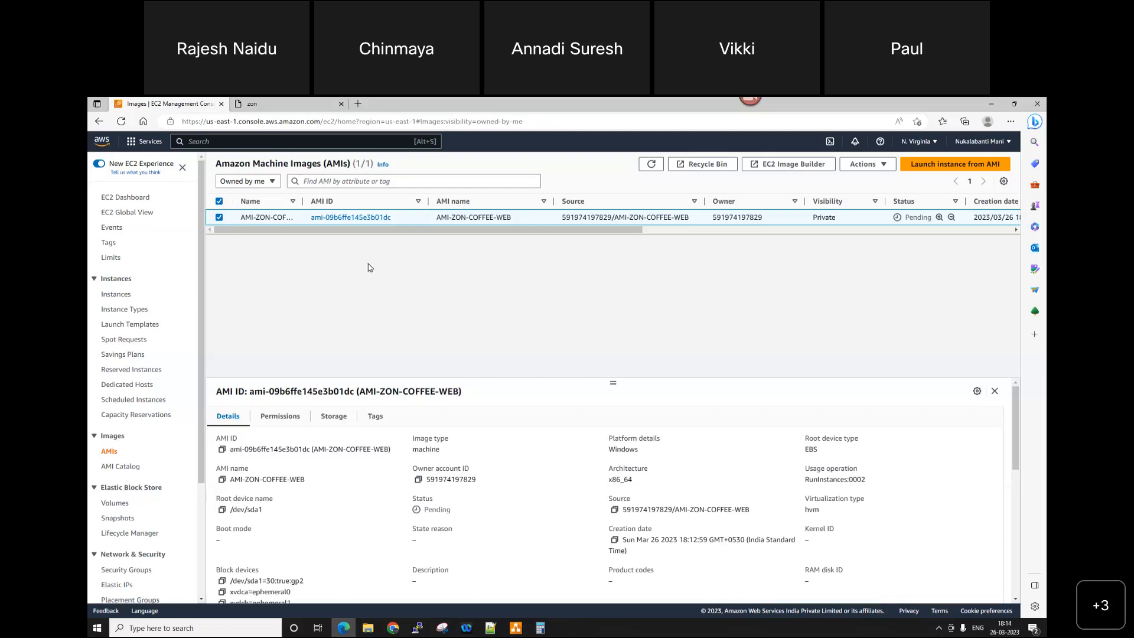
Step: Refresh the AMI list repeatedly to check the new image's status
{"action": "left_click", "coordinate": [649, 165]}
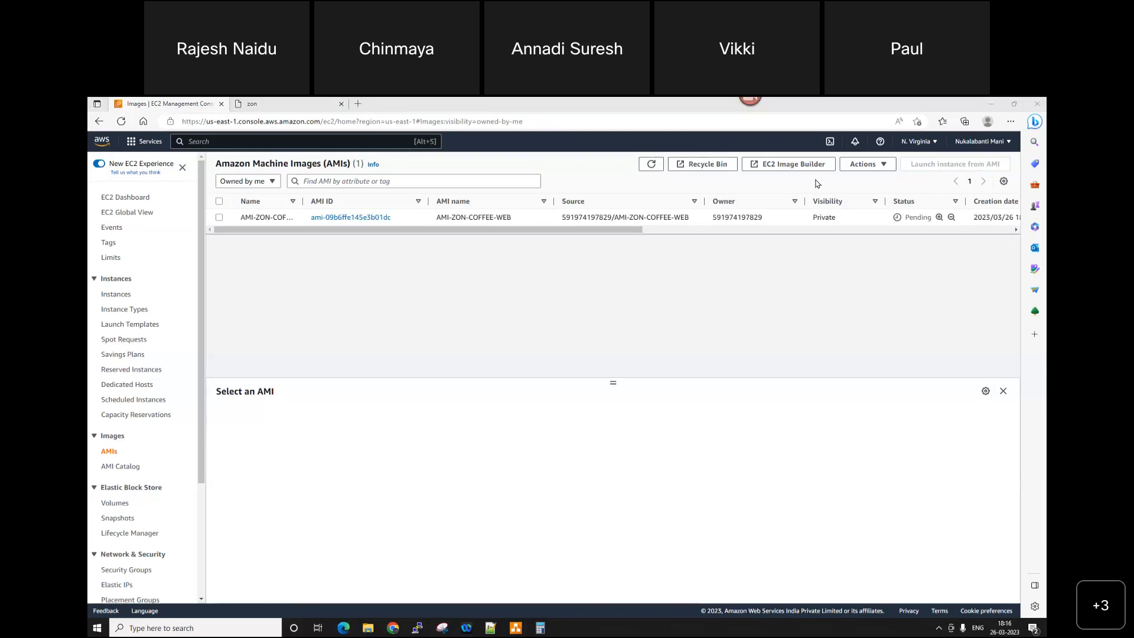
{"action": "left_click", "coordinate": [652, 164]}
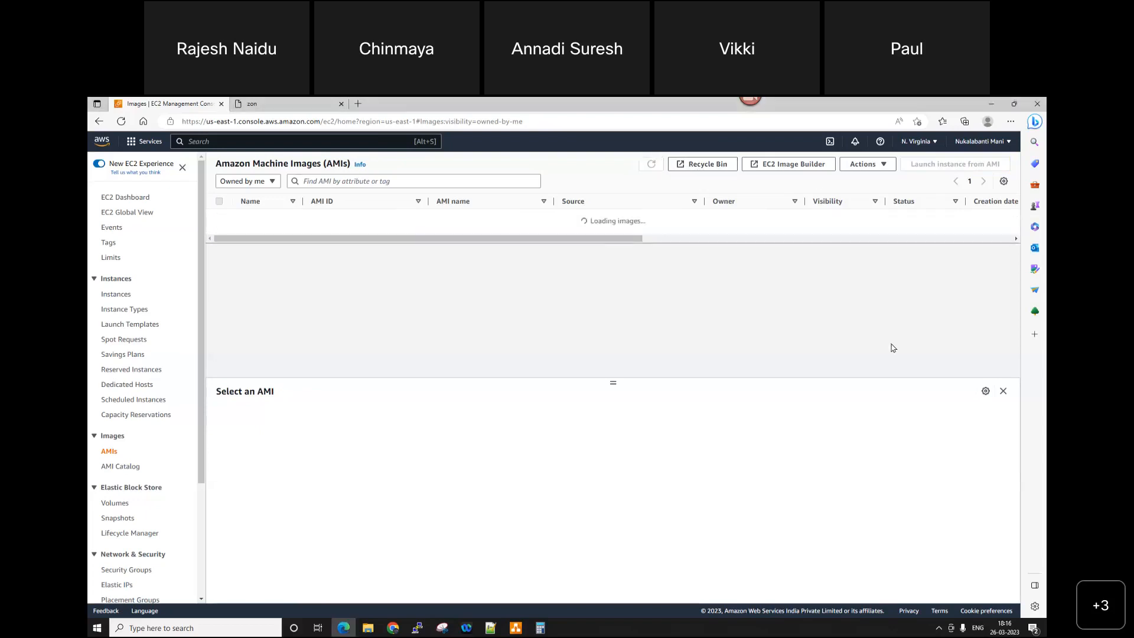
{"action": "left_click", "coordinate": [651, 164]}
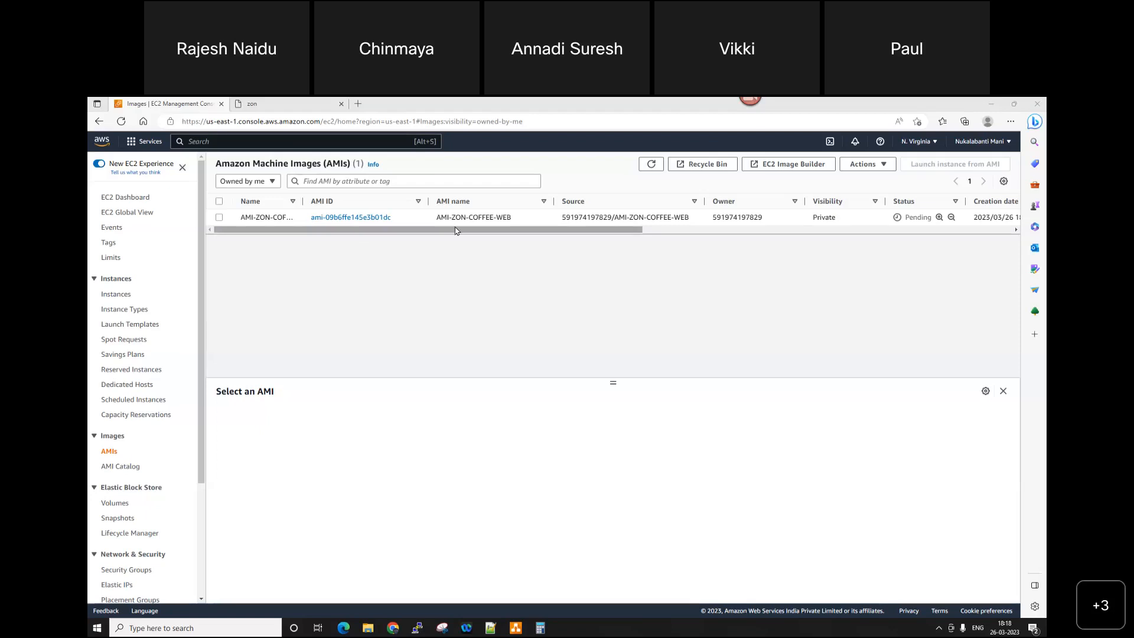
{"action": "left_click", "coordinate": [652, 168]}
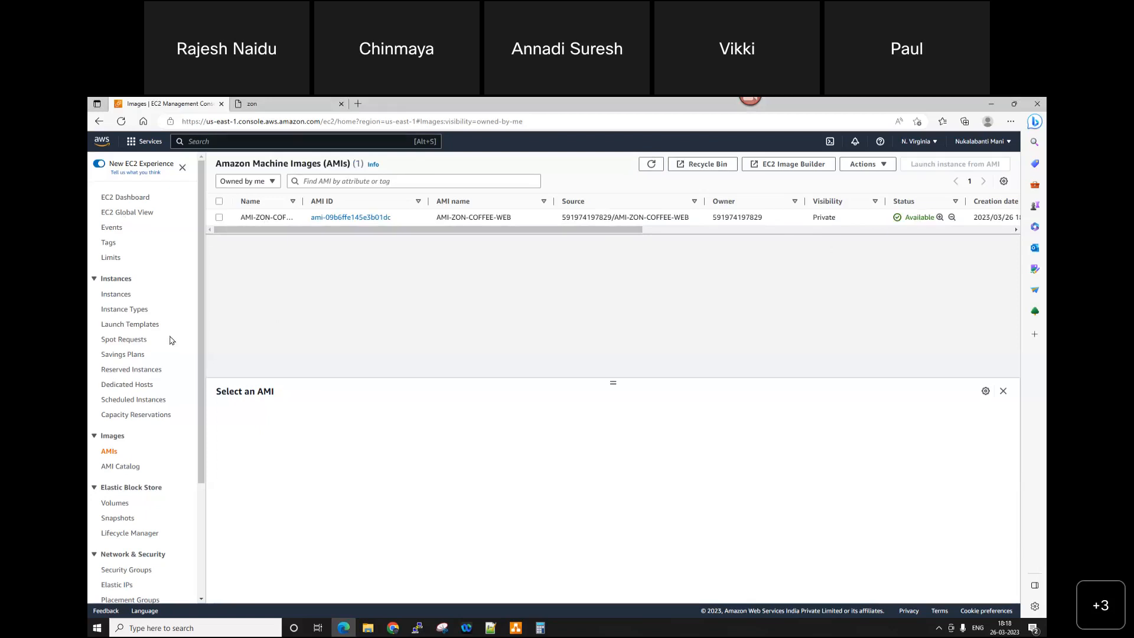
Step: Start a new EC2 launch template and name it LT-ZON-COFFEE-WEB
{"action": "left_click", "coordinate": [128, 326]}
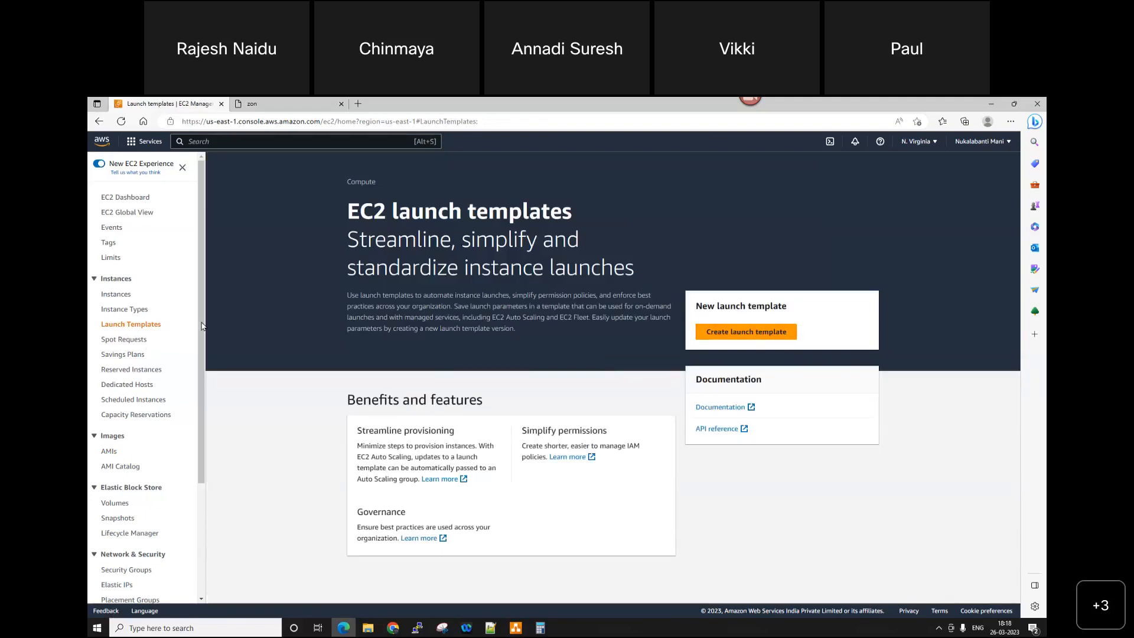
{"action": "left_click", "coordinate": [780, 334]}
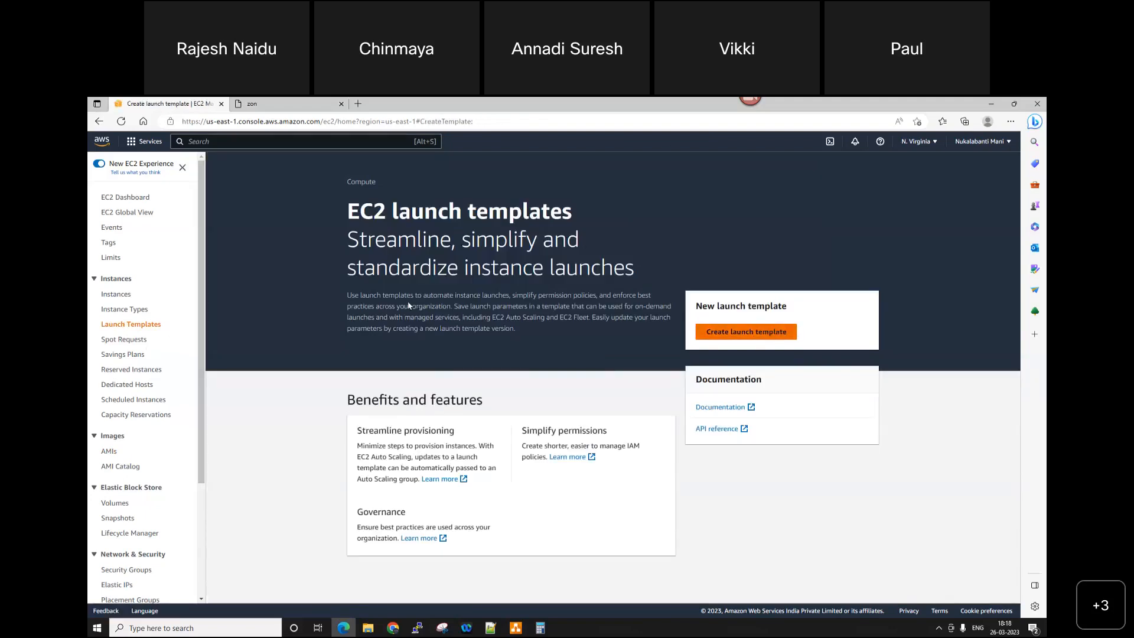
{"action": "scroll", "coordinate": [408, 306], "scroll_direction": "down", "scroll_amount": 4}
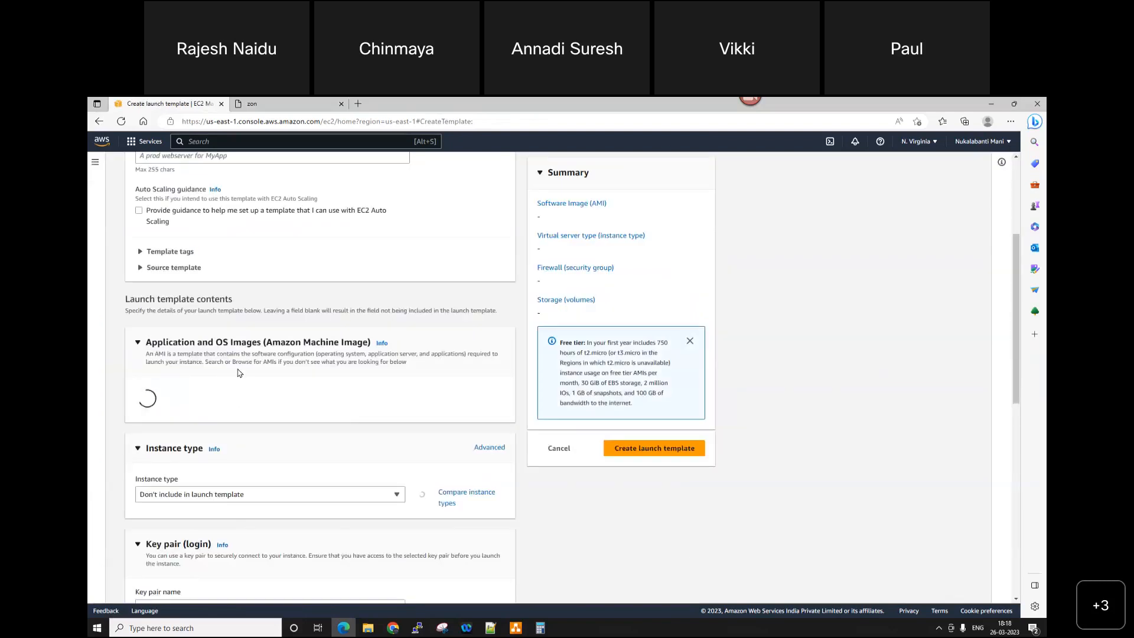
{"action": "scroll", "coordinate": [241, 319], "scroll_direction": "up", "scroll_amount": 4}
{"action": "left_click", "coordinate": [208, 307]}
{"action": "type", "text": "LT-ZON-COFFEE-WEB"}
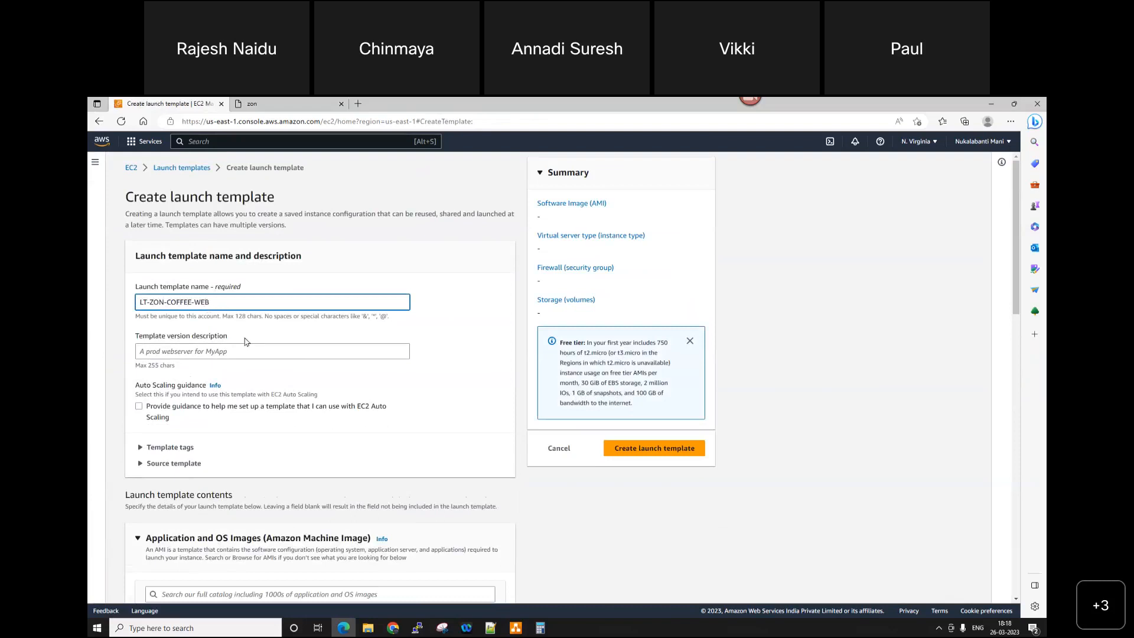
Step: Choose the account's own AMI-ZON-COFFEE-WEB as the launch template's machine image
{"action": "scroll", "coordinate": [231, 295], "scroll_direction": "down", "scroll_amount": 2}
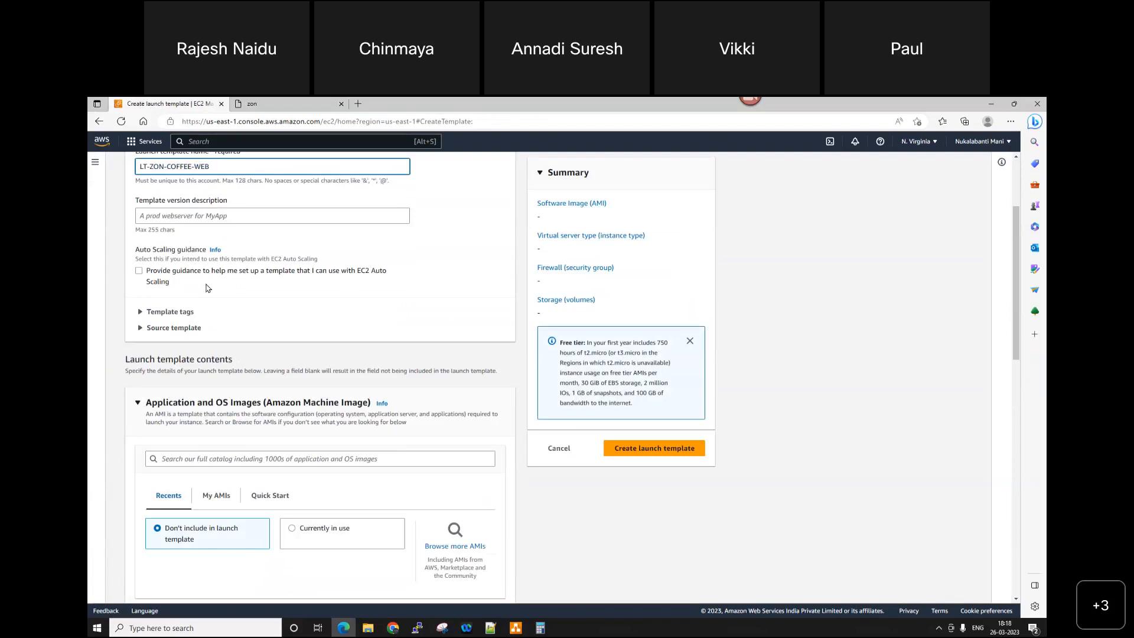
{"action": "scroll", "coordinate": [211, 286], "scroll_direction": "down", "scroll_amount": 1}
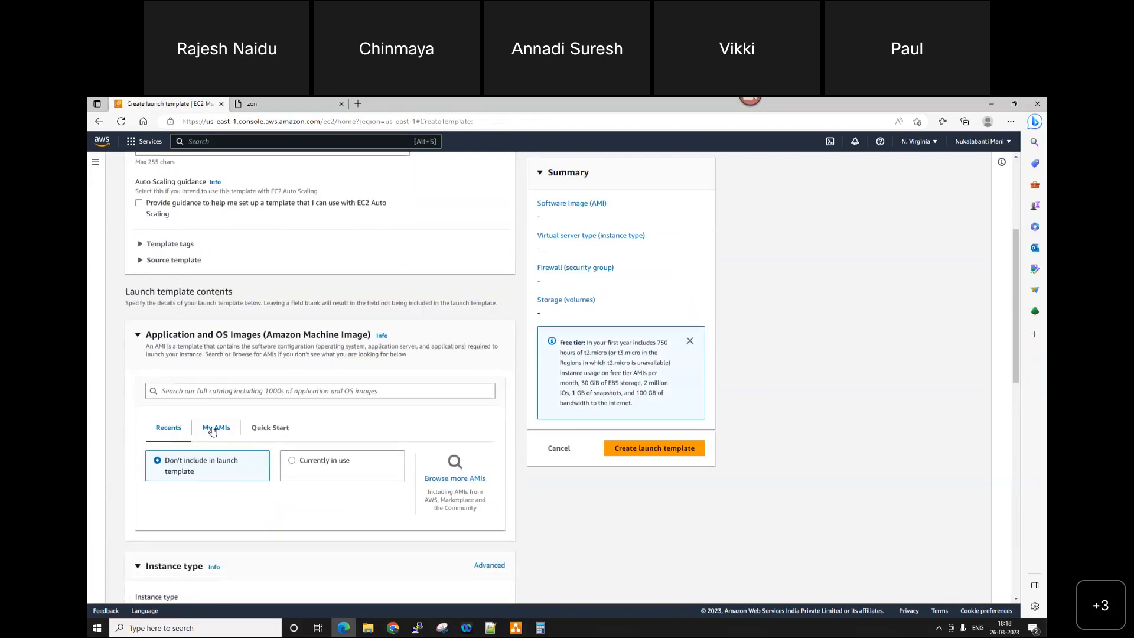
{"action": "scroll", "coordinate": [372, 459], "scroll_direction": "down", "scroll_amount": 2}
{"action": "left_click", "coordinate": [220, 294]}
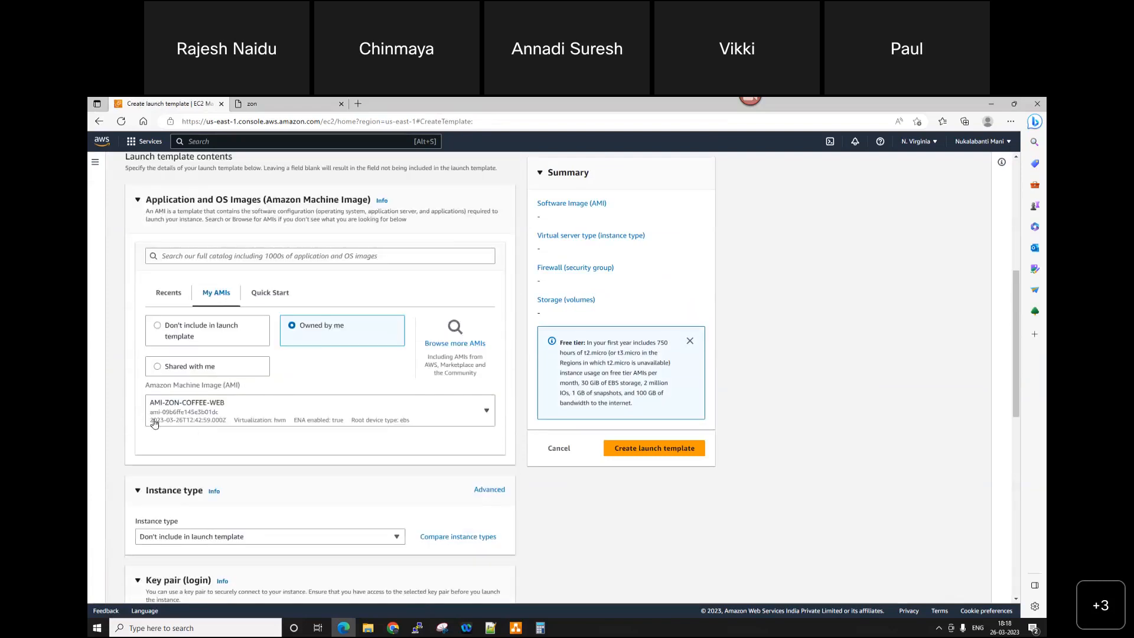
{"action": "left_click", "coordinate": [294, 411]}
{"action": "left_click", "coordinate": [511, 467]}
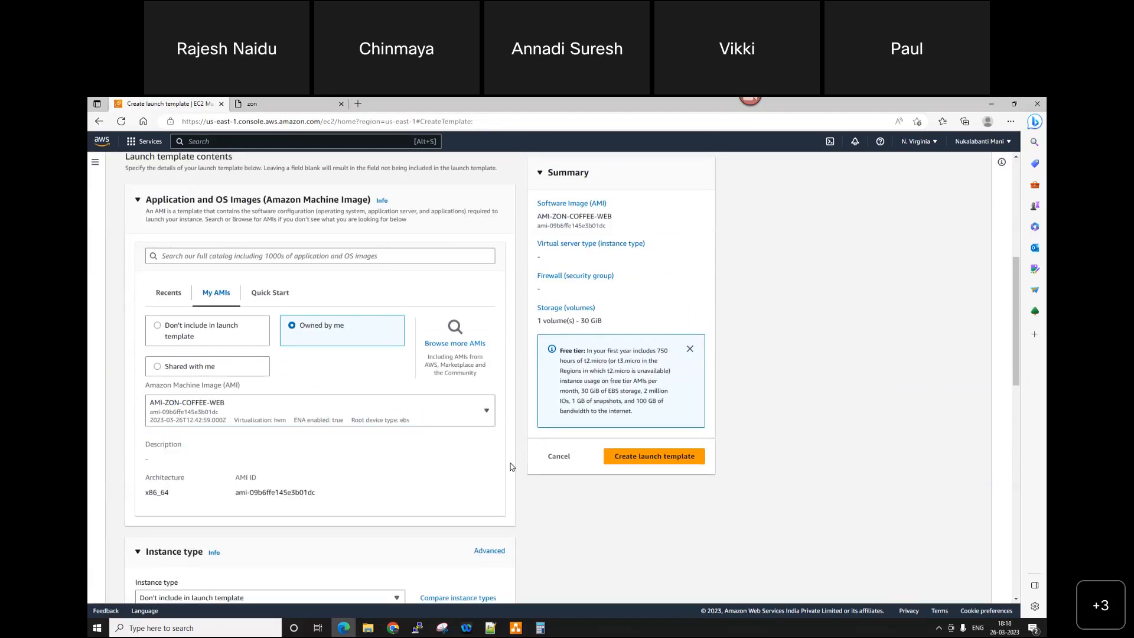
Step: Set the template's instance type to t2.micro and its key pair to NV_Windows2016_Weekend_Keypair
{"action": "scroll", "coordinate": [512, 467], "scroll_direction": "down", "scroll_amount": 5}
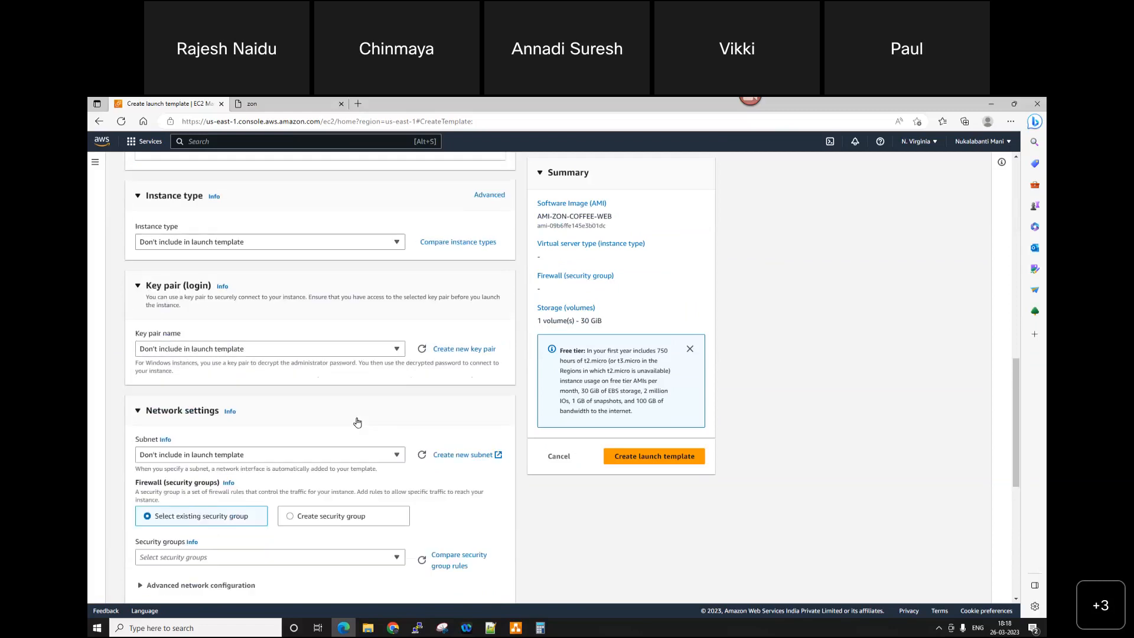
{"action": "scroll", "coordinate": [329, 397], "scroll_direction": "up", "scroll_amount": 2}
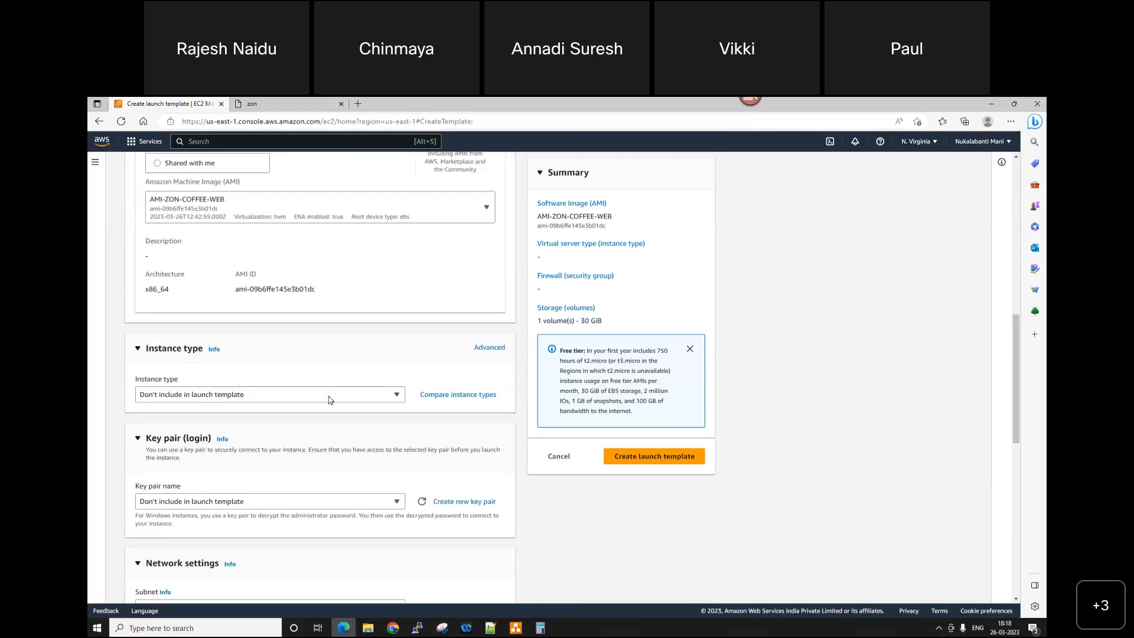
{"action": "left_click", "coordinate": [329, 398]}
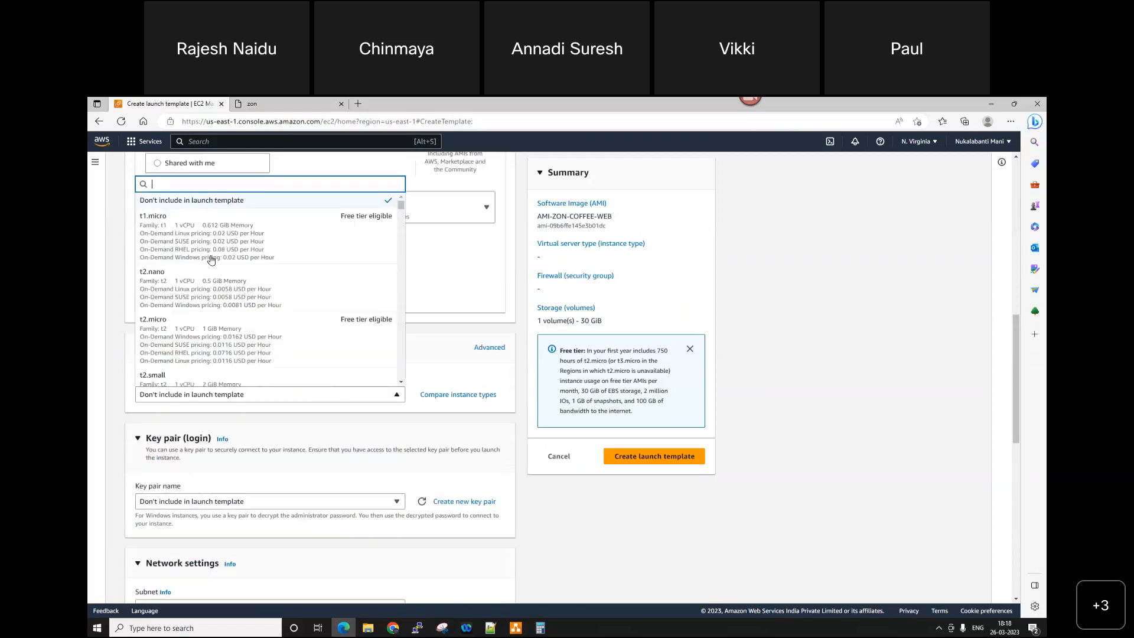
{"action": "left_click", "coordinate": [227, 332]}
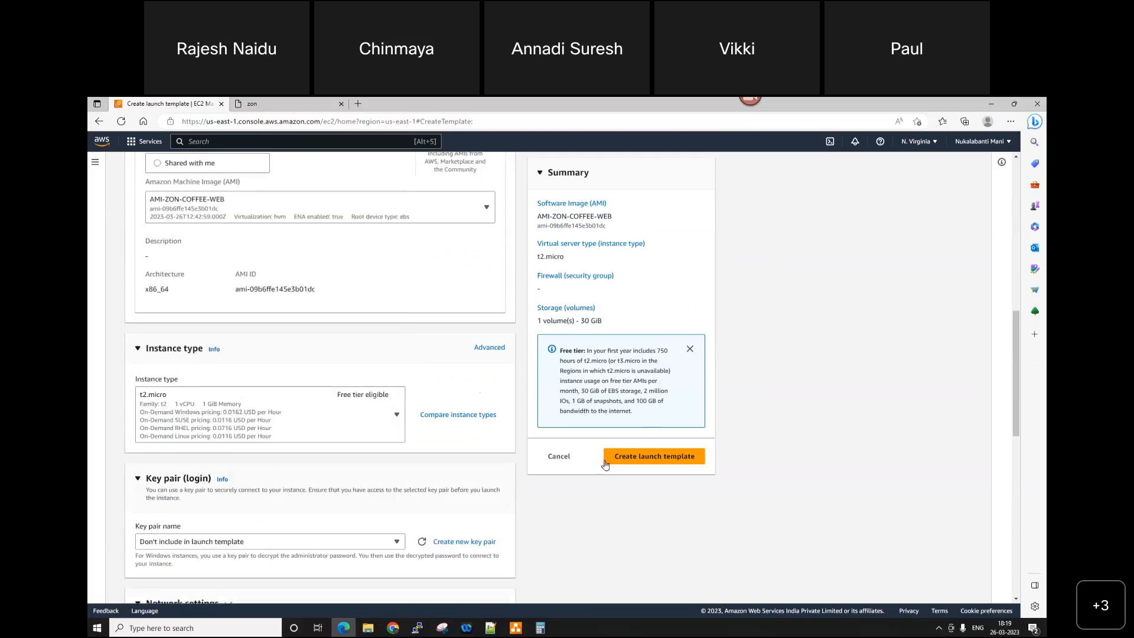
{"action": "scroll", "coordinate": [311, 472], "scroll_direction": "down", "scroll_amount": 1}
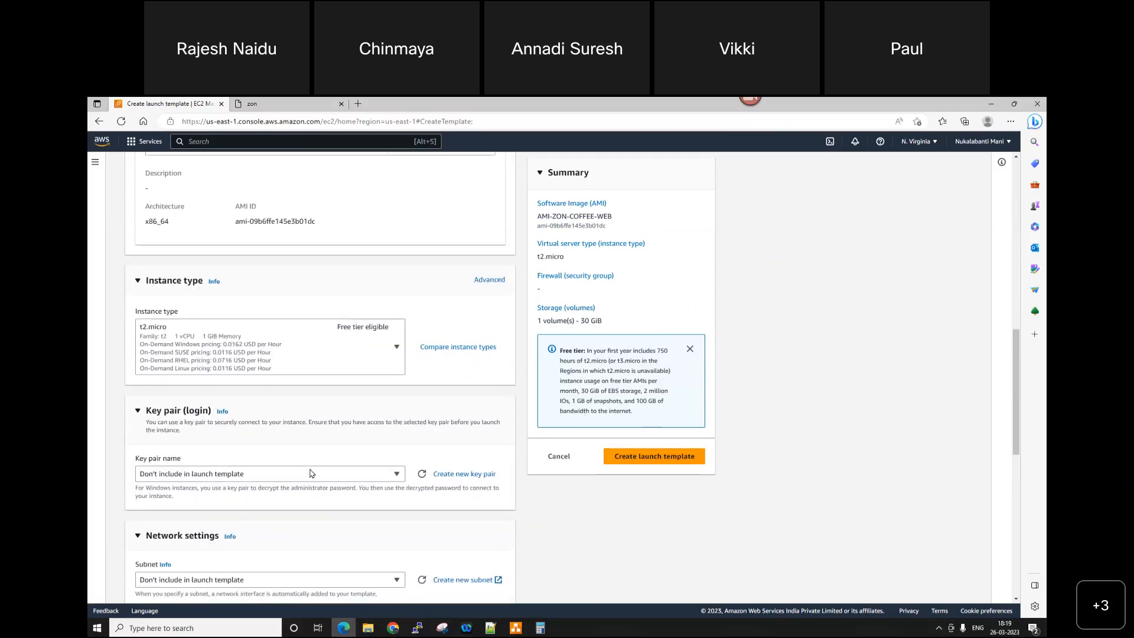
{"action": "left_click", "coordinate": [373, 471]}
{"action": "left_click", "coordinate": [264, 544]}
{"action": "scroll", "coordinate": [684, 542], "scroll_direction": "down", "scroll_amount": 4}
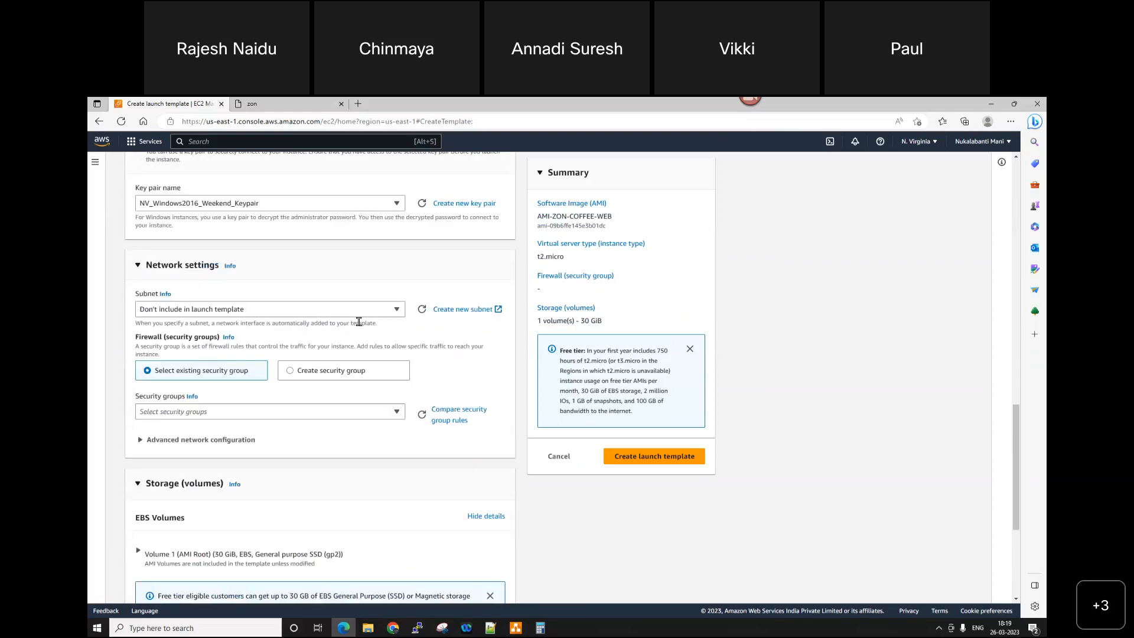
{"action": "left_click", "coordinate": [329, 370]}
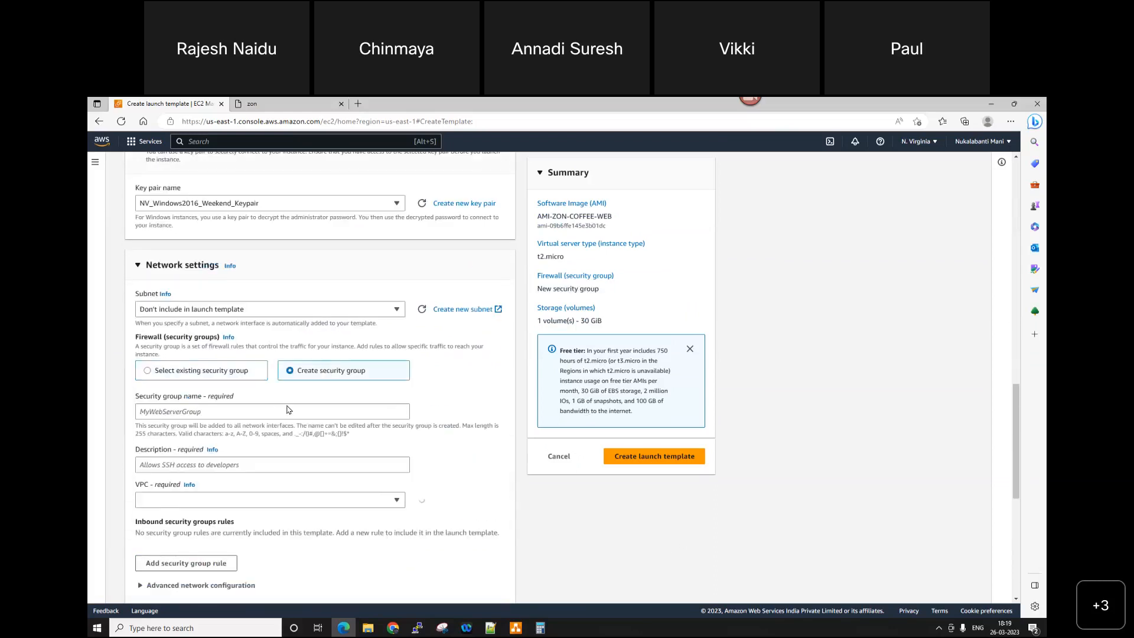
{"action": "left_click", "coordinate": [246, 414]}
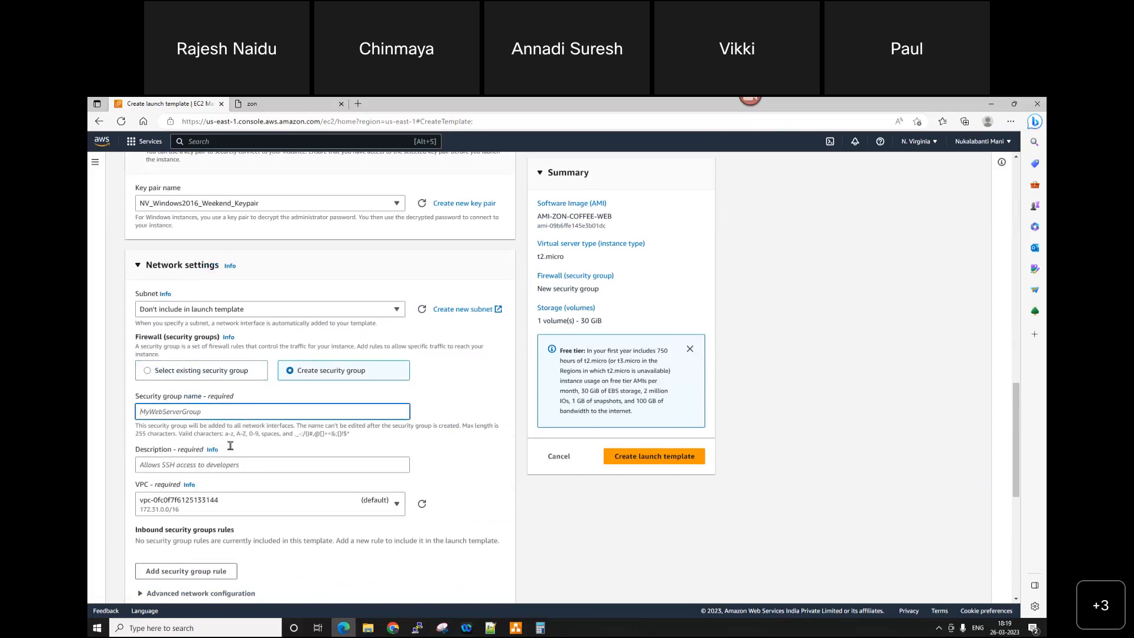
{"action": "left_click", "coordinate": [196, 370]}
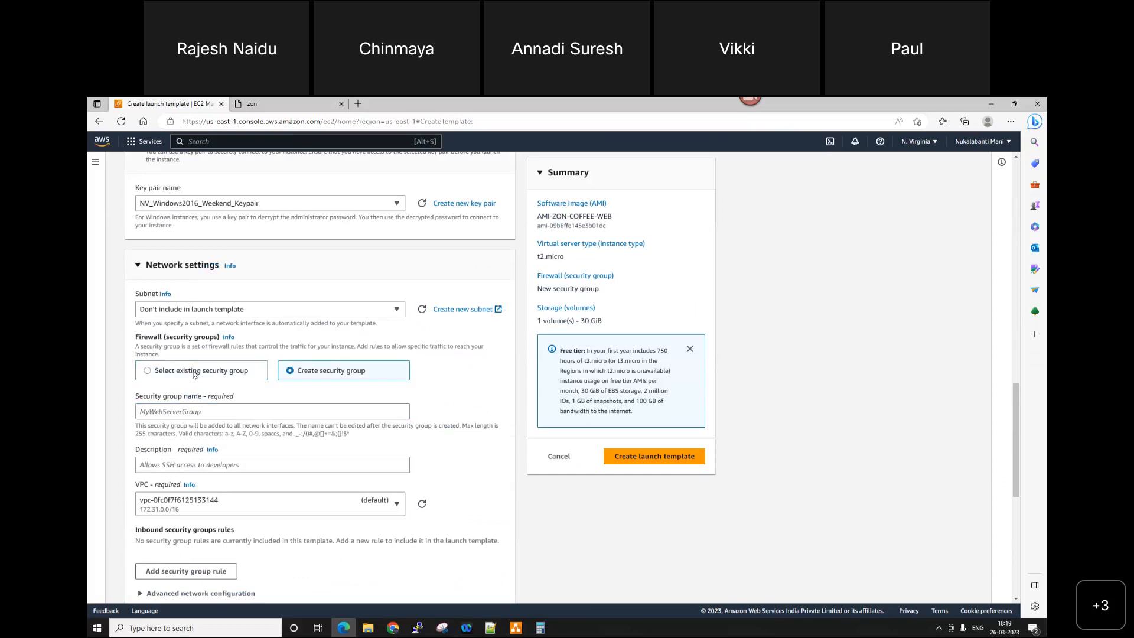
Step: Assign the existing default security group to the launch template and create the template
{"action": "left_click", "coordinate": [190, 411]}
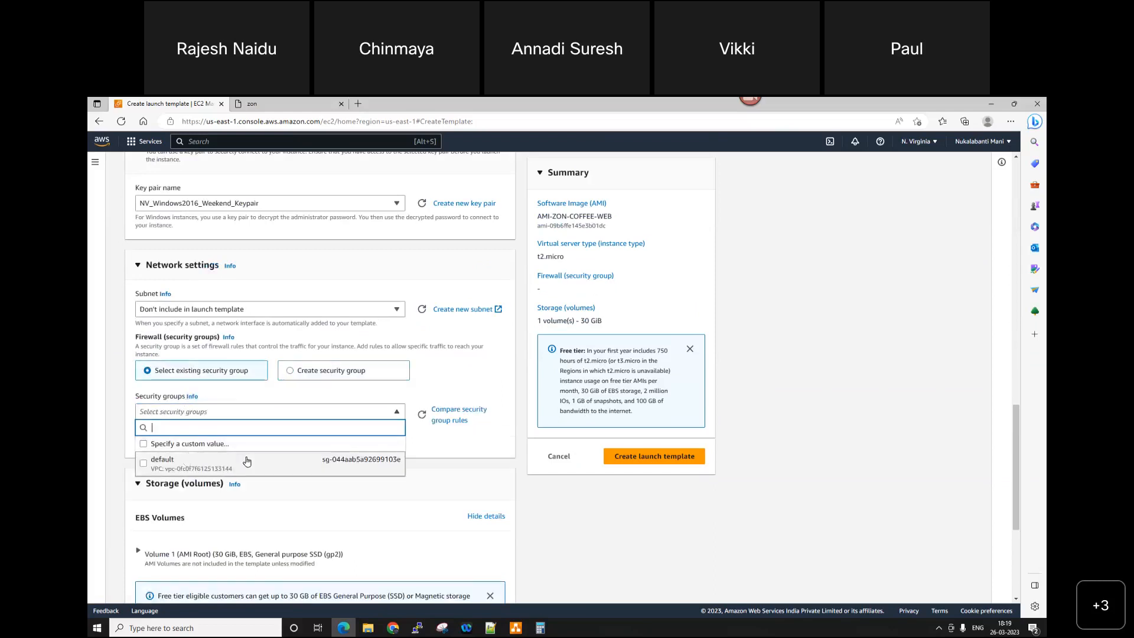
{"action": "left_click", "coordinate": [246, 460]}
{"action": "scroll", "coordinate": [418, 503], "scroll_direction": "down", "scroll_amount": 4}
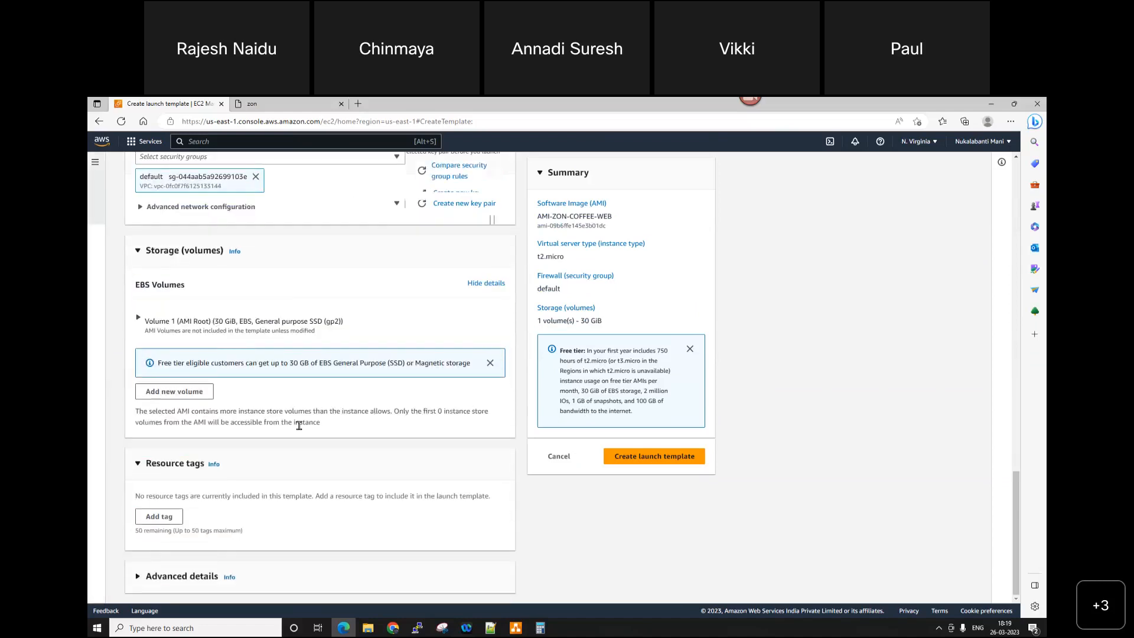
{"action": "scroll", "coordinate": [383, 437], "scroll_direction": "up", "scroll_amount": 6}
{"action": "left_click", "coordinate": [655, 458]}
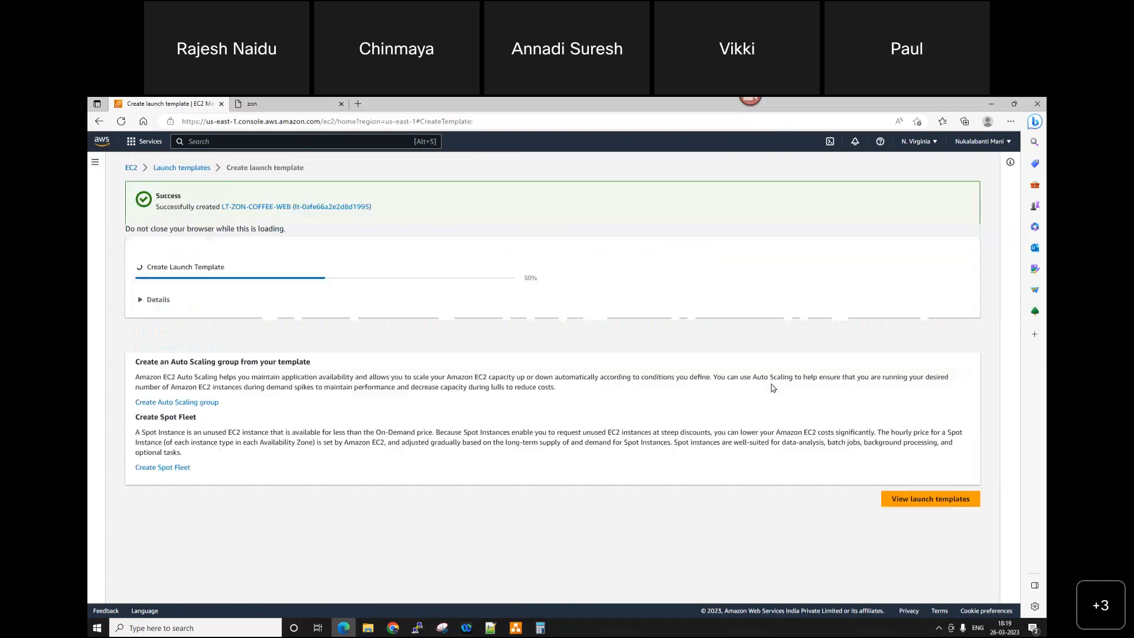
Step: Select LT-ZON-COFFEE-WEB in the launch templates list and open the form for launching an instance from it
{"action": "left_click", "coordinate": [919, 503]}
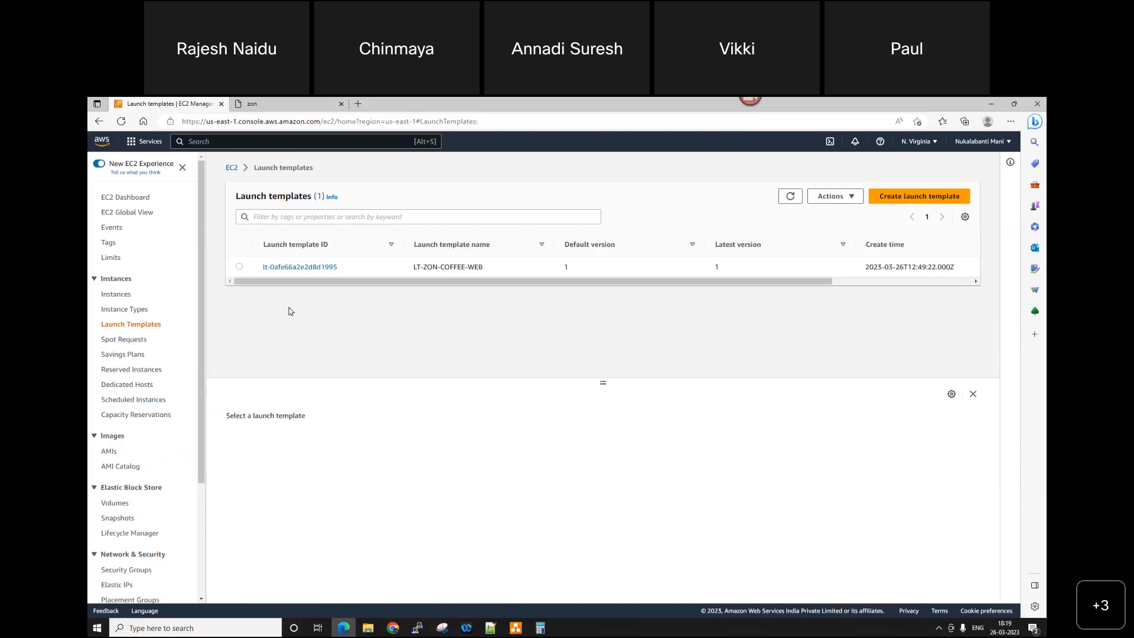
{"action": "left_click", "coordinate": [239, 267]}
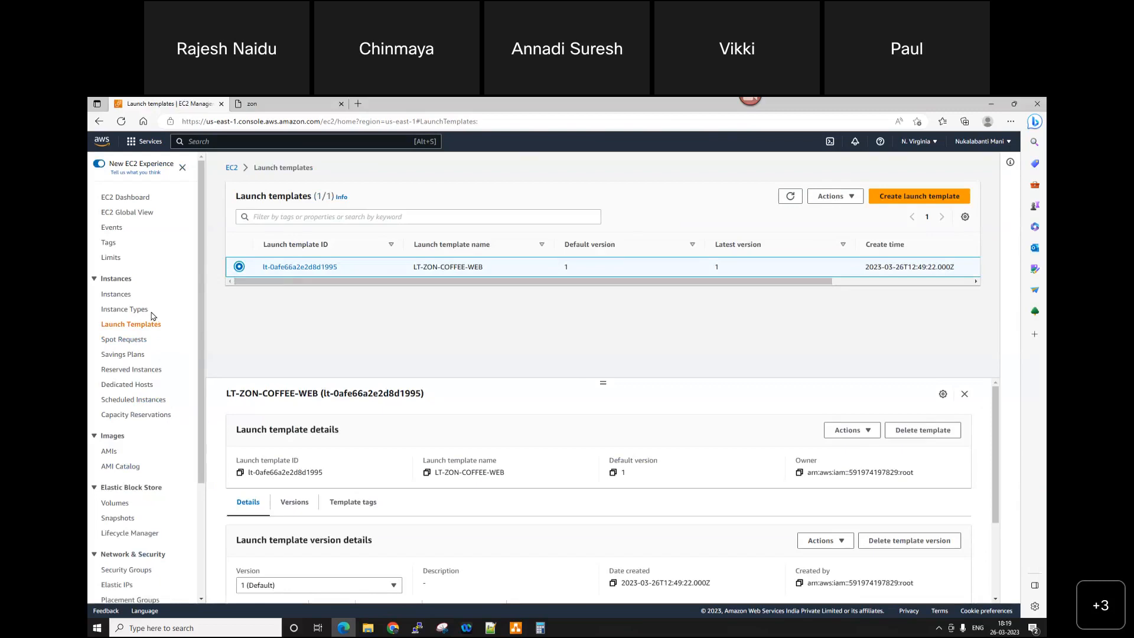
{"action": "left_click", "coordinate": [835, 196]}
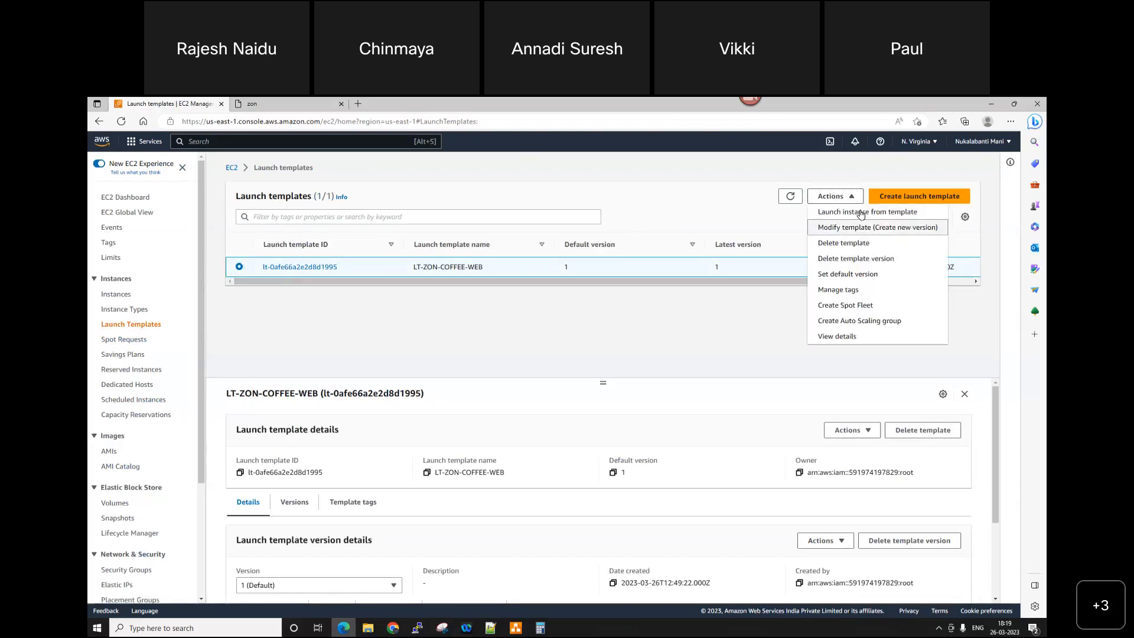
{"action": "left_click", "coordinate": [861, 212]}
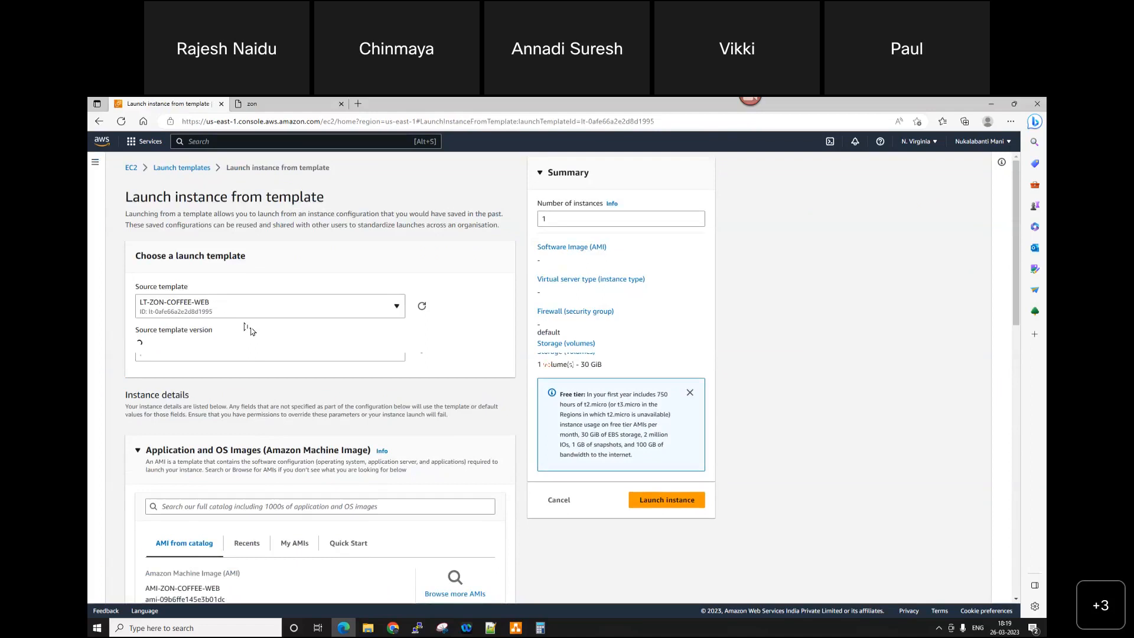
Step: Review the template's prefilled settings, set the number of instances to 2 and launch them
{"action": "scroll", "coordinate": [253, 337], "scroll_direction": "down", "scroll_amount": 3}
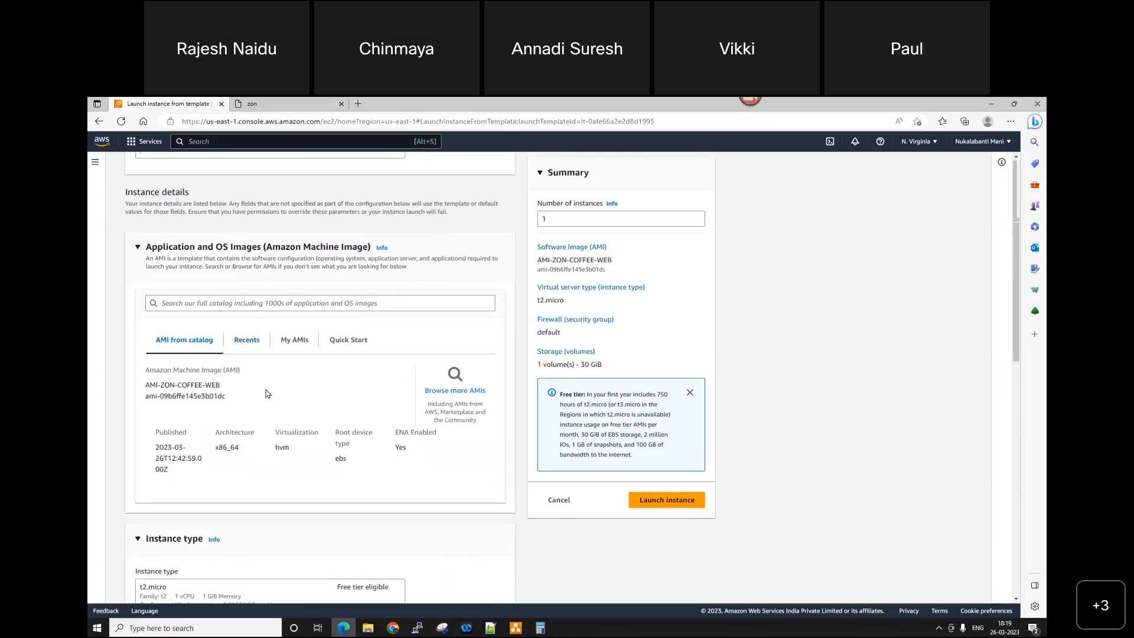
{"action": "scroll", "coordinate": [270, 400], "scroll_direction": "down", "scroll_amount": 3}
{"action": "scroll", "coordinate": [269, 400], "scroll_direction": "down", "scroll_amount": 3}
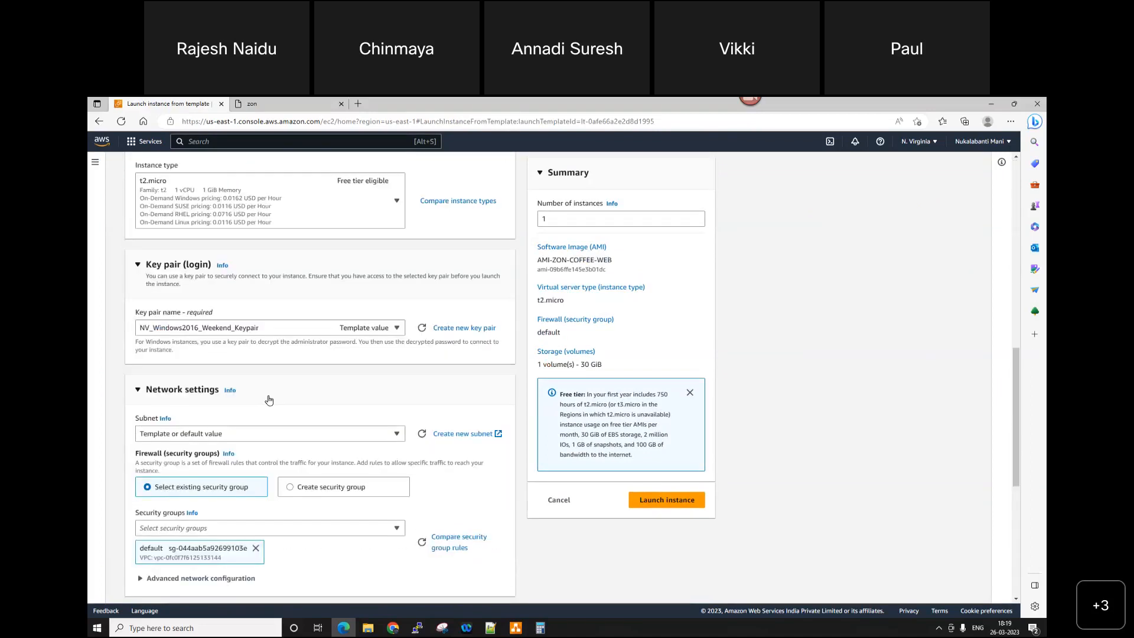
{"action": "scroll", "coordinate": [270, 400], "scroll_direction": "down", "scroll_amount": 1}
{"action": "scroll", "coordinate": [270, 400], "scroll_direction": "down", "scroll_amount": 3}
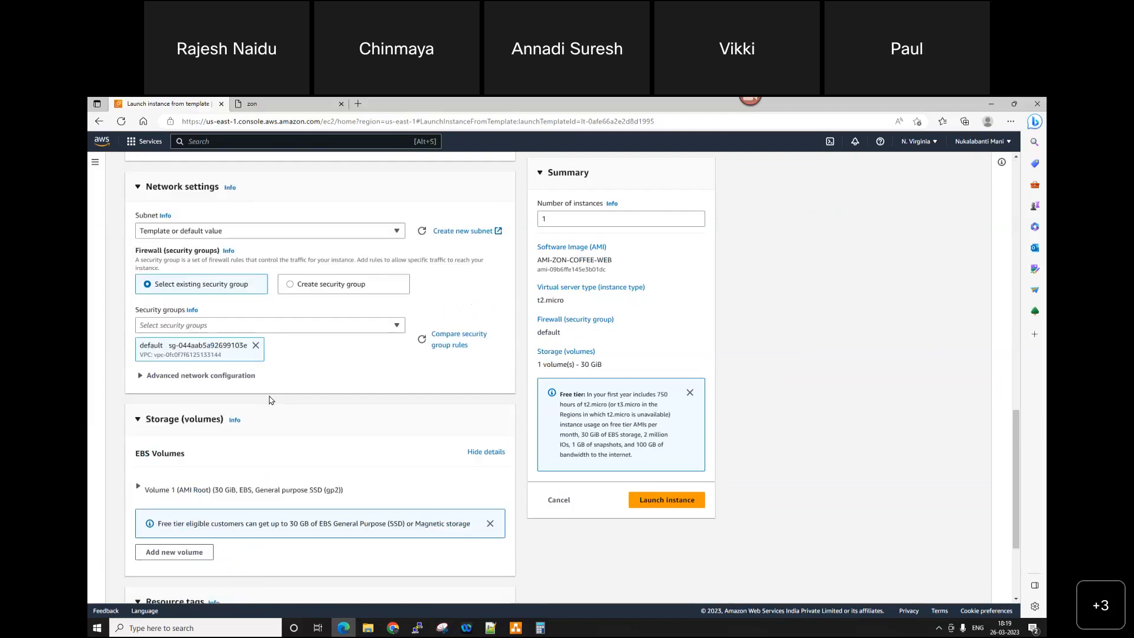
{"action": "scroll", "coordinate": [269, 400], "scroll_direction": "down", "scroll_amount": 3}
{"action": "scroll", "coordinate": [270, 401], "scroll_direction": "up", "scroll_amount": 15}
{"action": "double_click", "coordinate": [557, 219]}
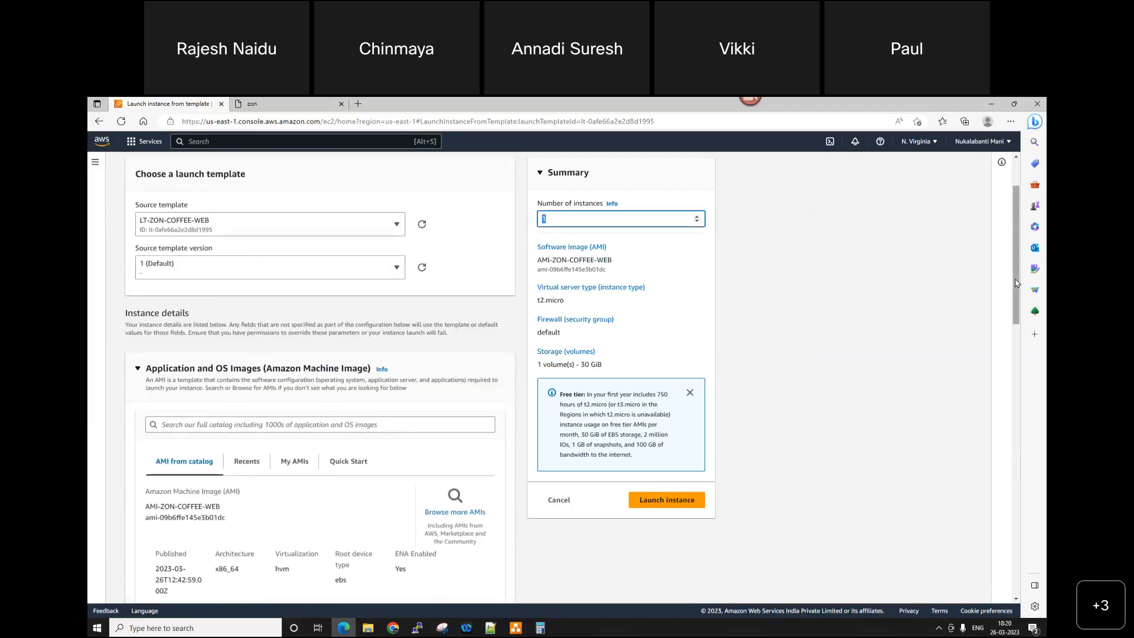
{"action": "type", "text": "2"}
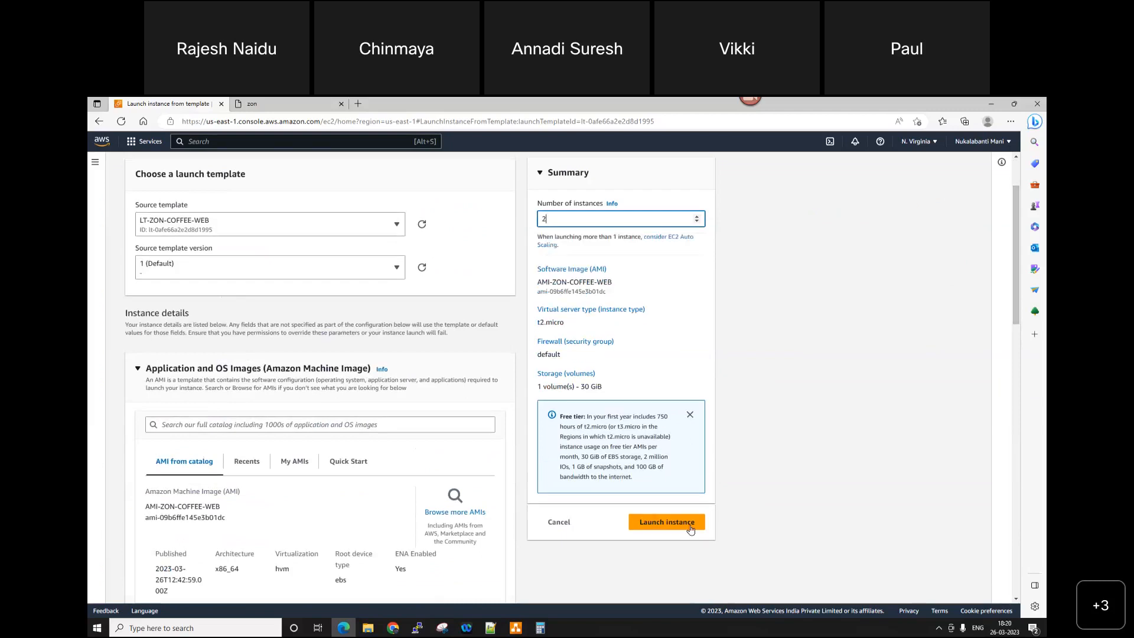
{"action": "key", "text": "Return"}
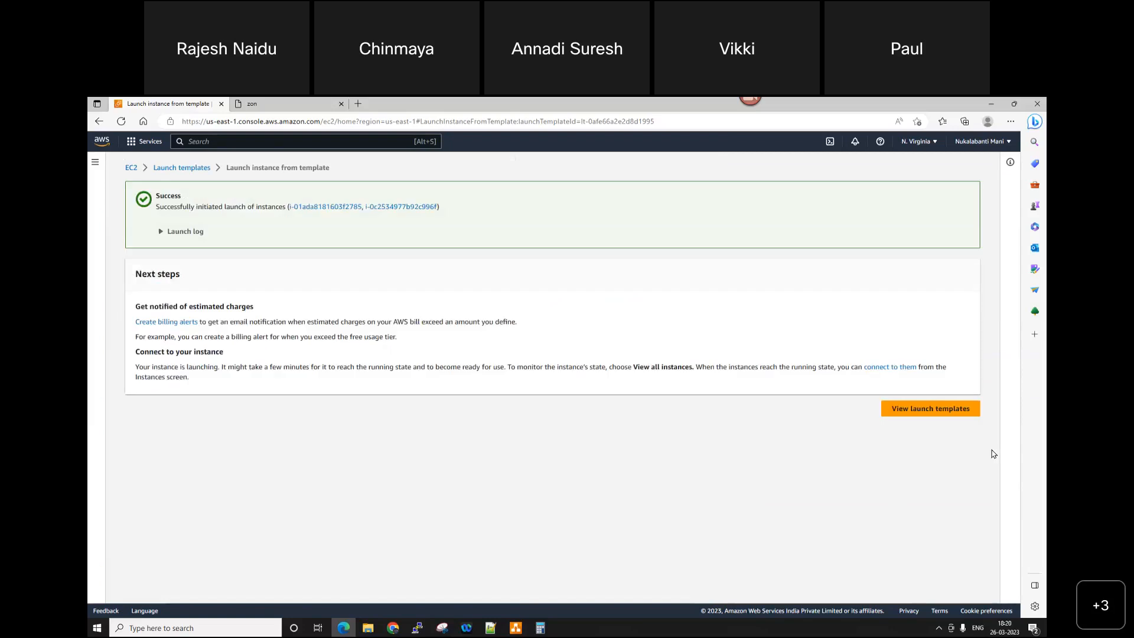
Step: Go to the EC2 instances list and refresh it to check the newly launched instances' state
{"action": "left_click", "coordinate": [943, 414]}
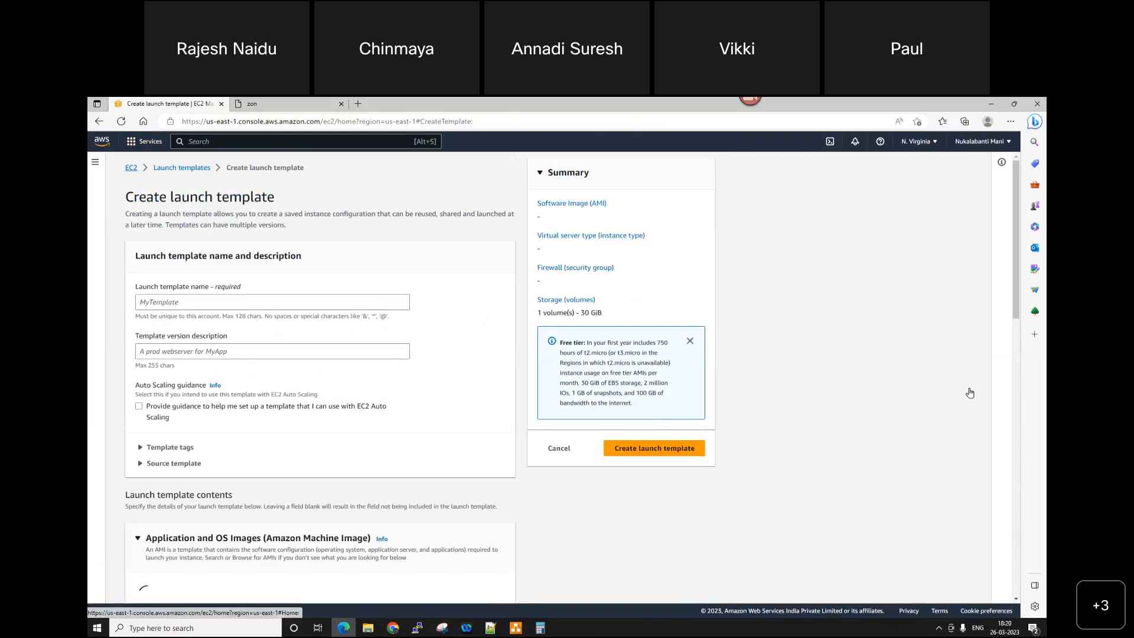
{"action": "left_click", "coordinate": [108, 294]}
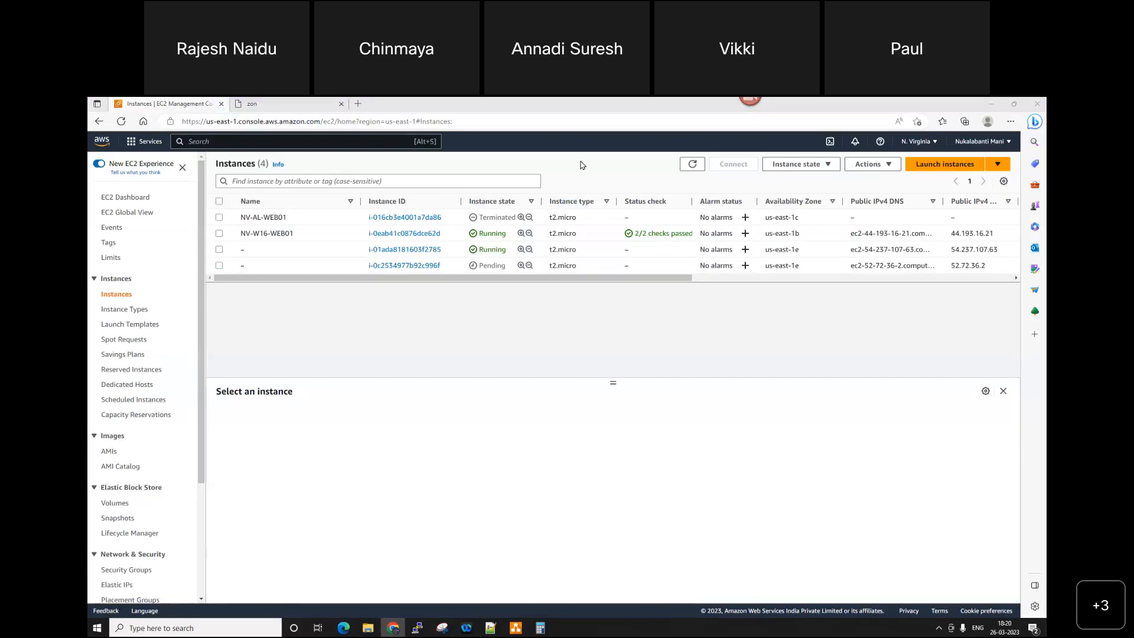
{"action": "left_click", "coordinate": [692, 164]}
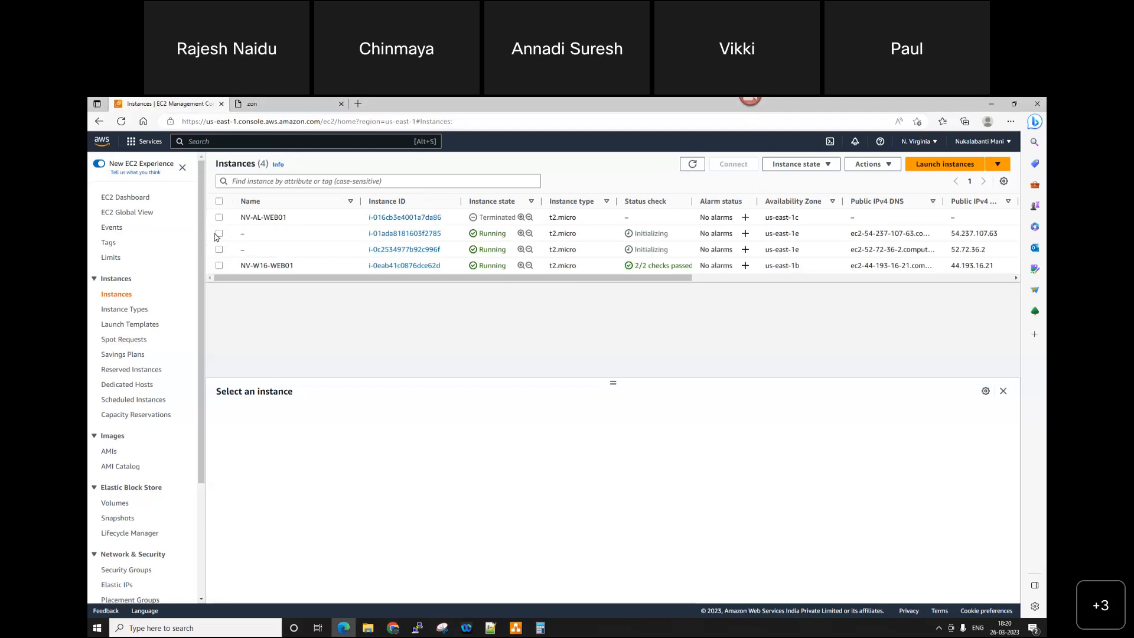
Step: Examine the details of each of the two new unnamed instances in turn
{"action": "left_click", "coordinate": [219, 233]}
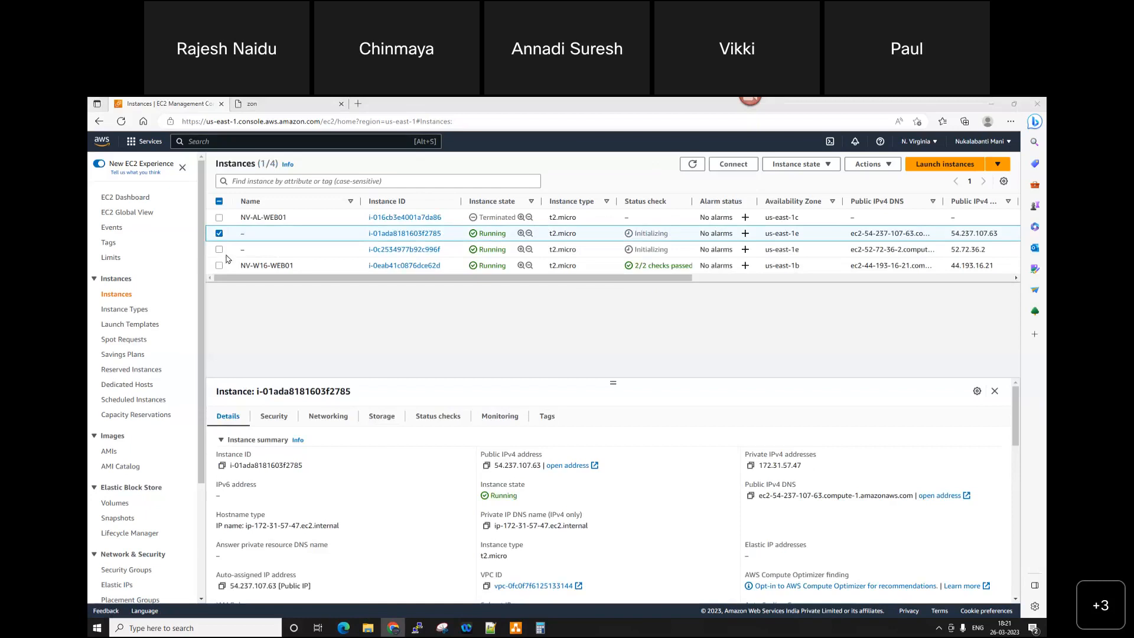
{"action": "left_click", "coordinate": [219, 233]}
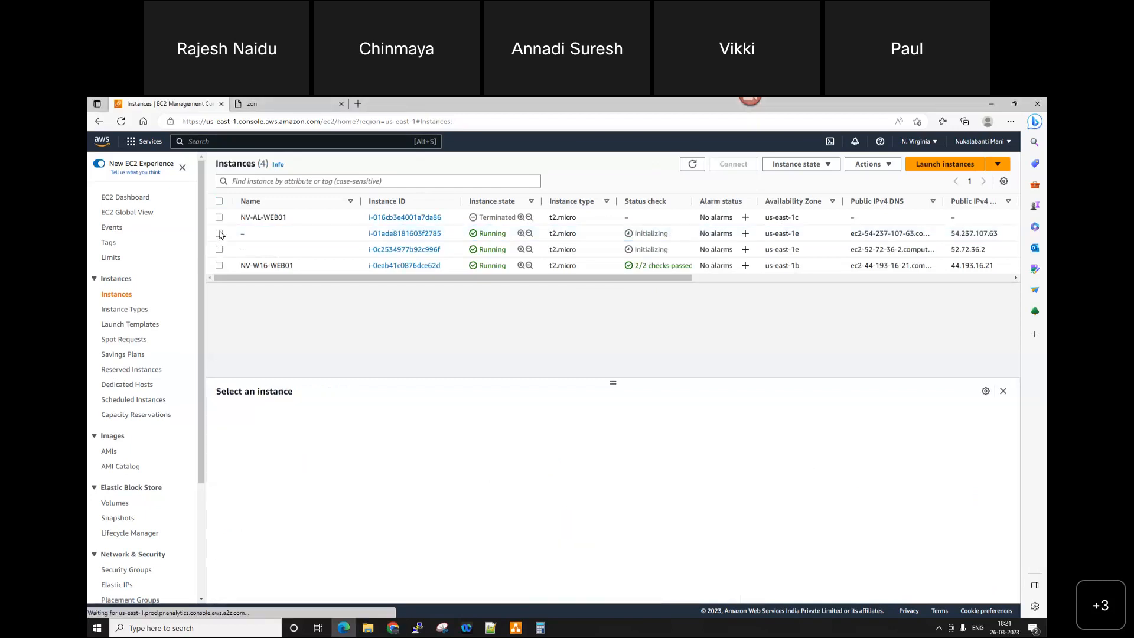
{"action": "left_click", "coordinate": [219, 250]}
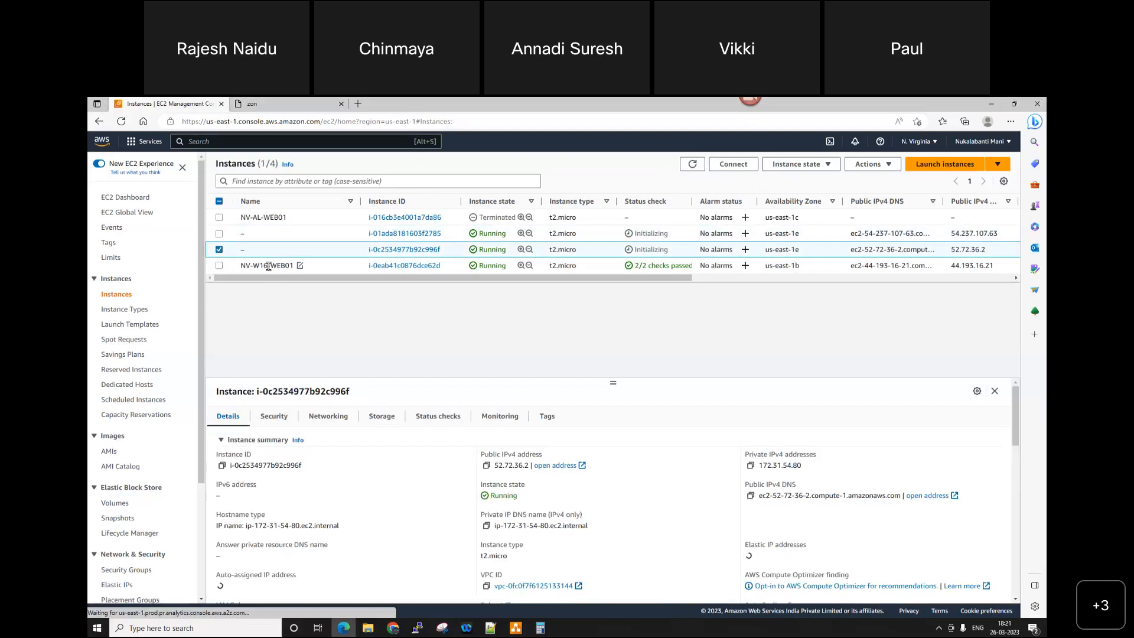
{"action": "left_click", "coordinate": [220, 249]}
Step: Copy the public IPv4 address of the first new unnamed instance and open 54.237.107.63 in a new browser tab
{"action": "left_click", "coordinate": [219, 234]}
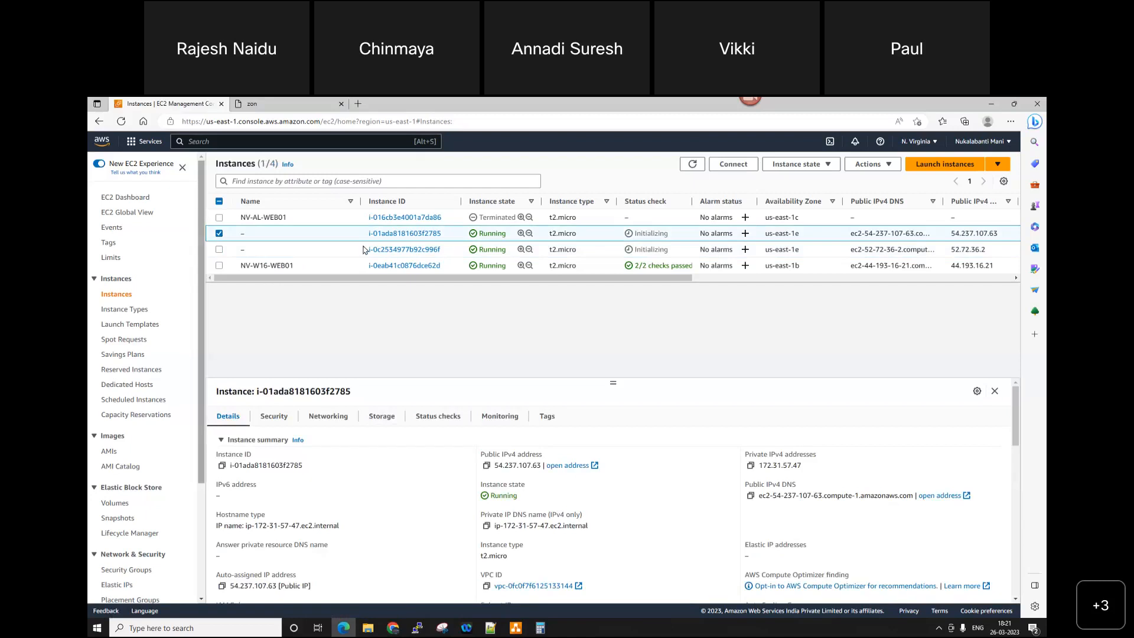
{"action": "left_click", "coordinate": [486, 466]}
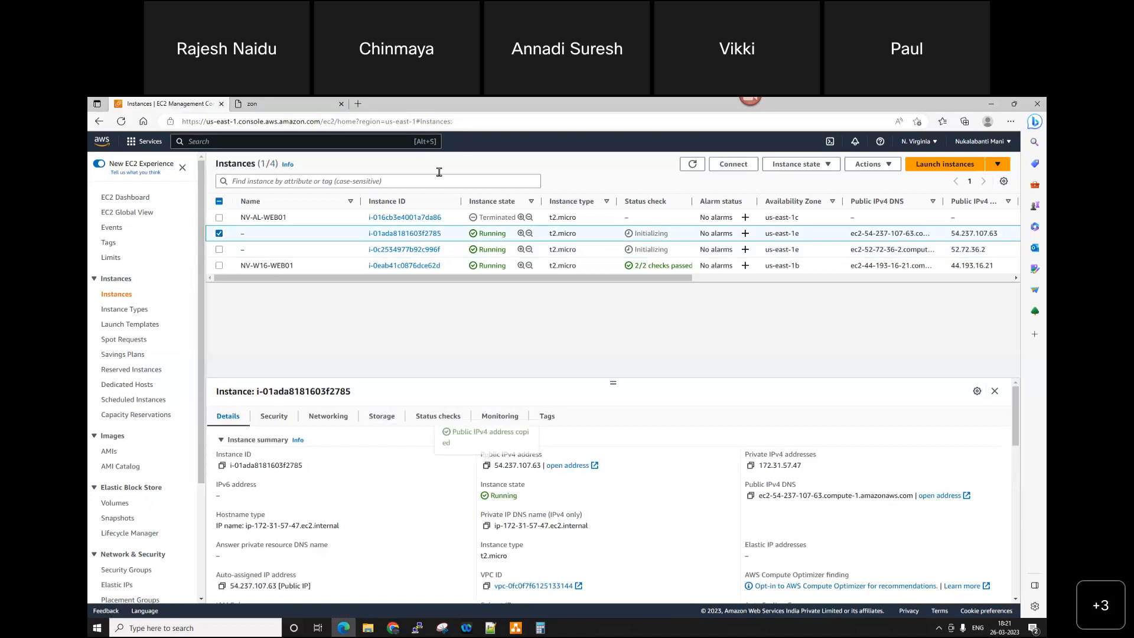
{"action": "left_click", "coordinate": [358, 104]}
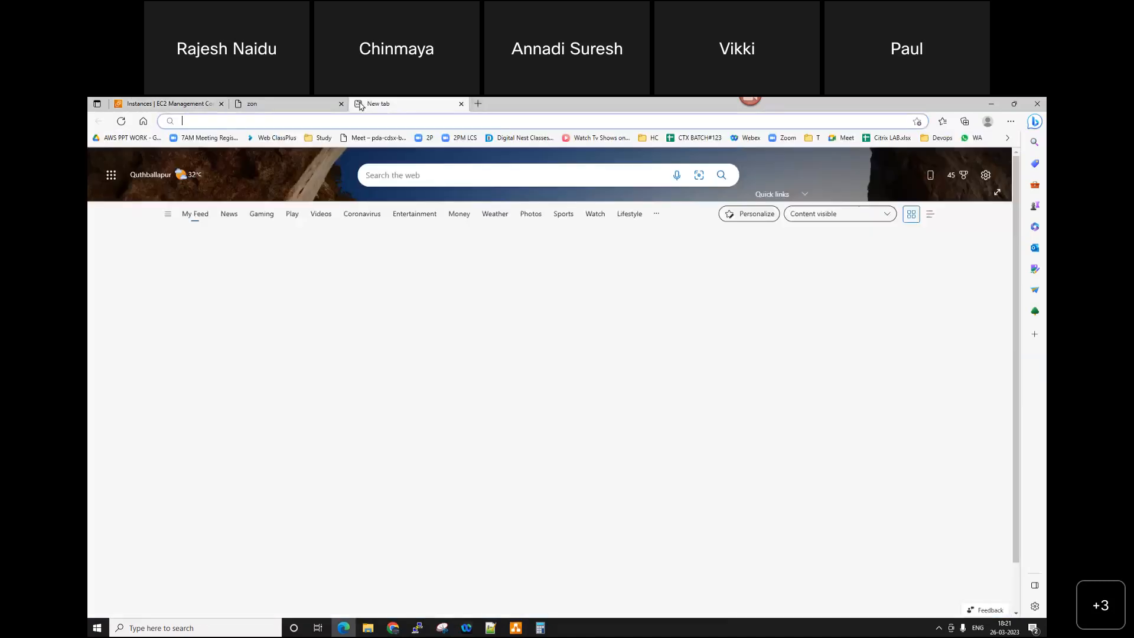
{"action": "key", "text": "ctrl+v"}
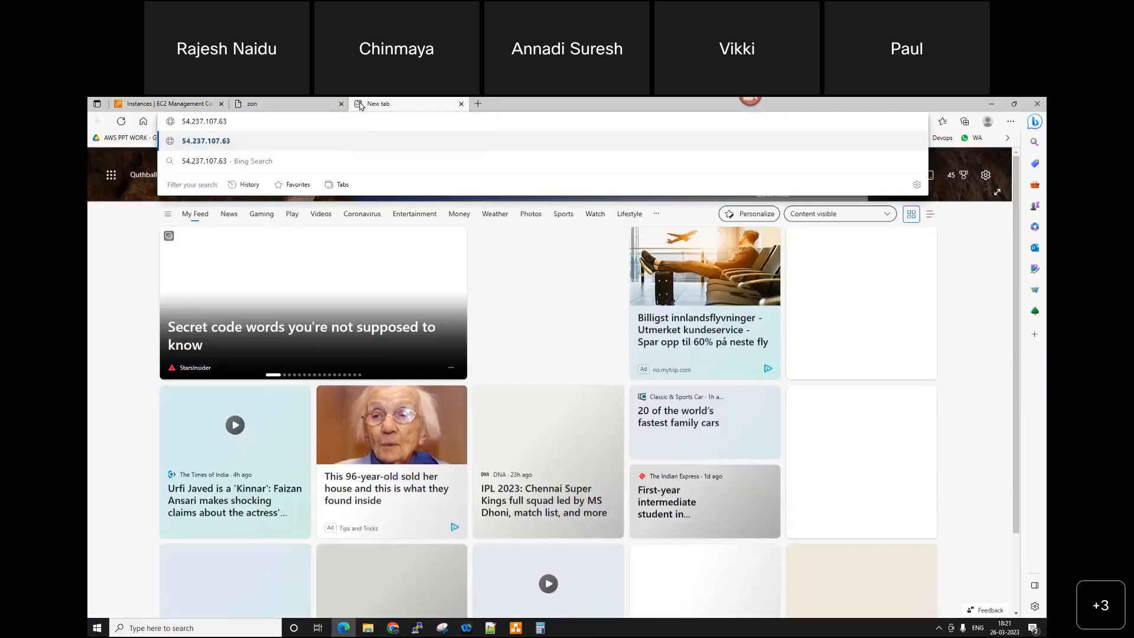
{"action": "key", "text": "Return"}
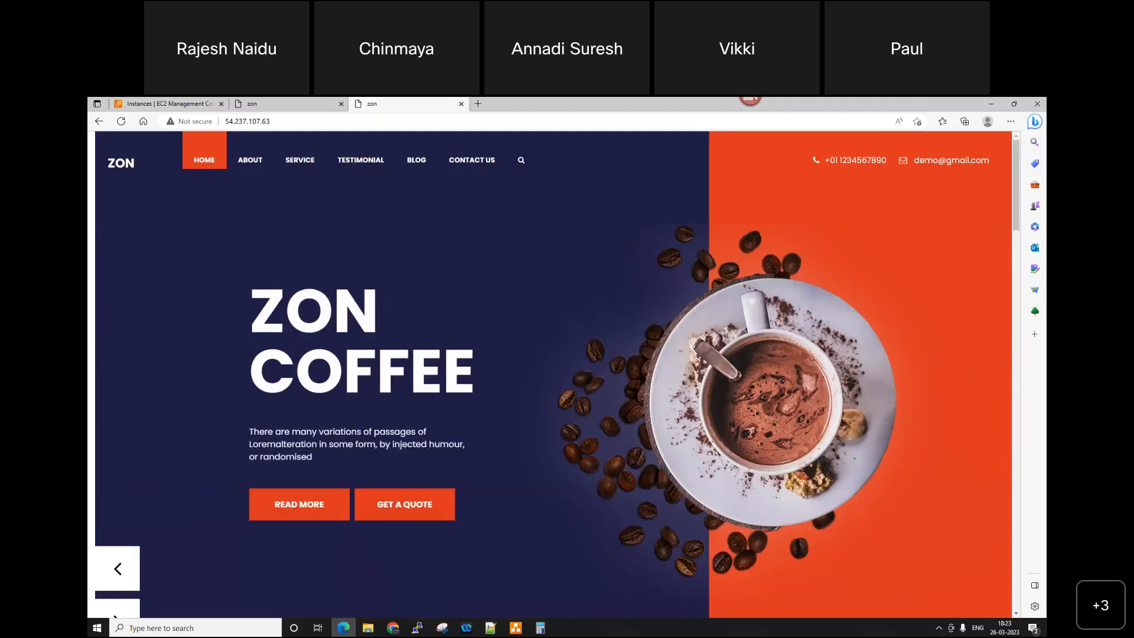
{"action": "left_click", "coordinate": [393, 628]}
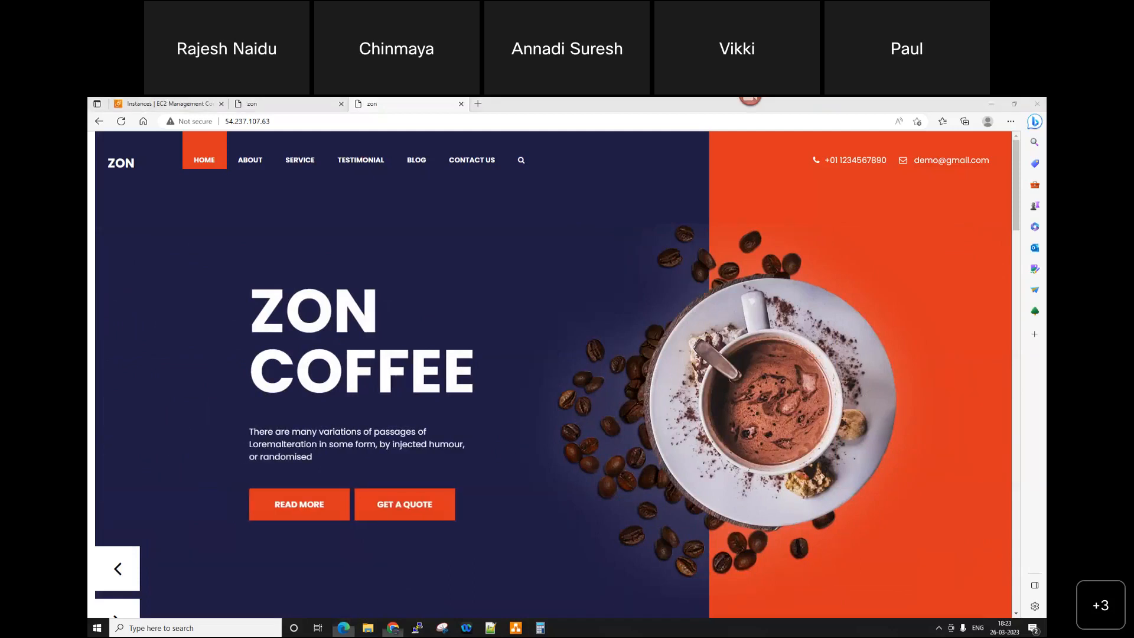